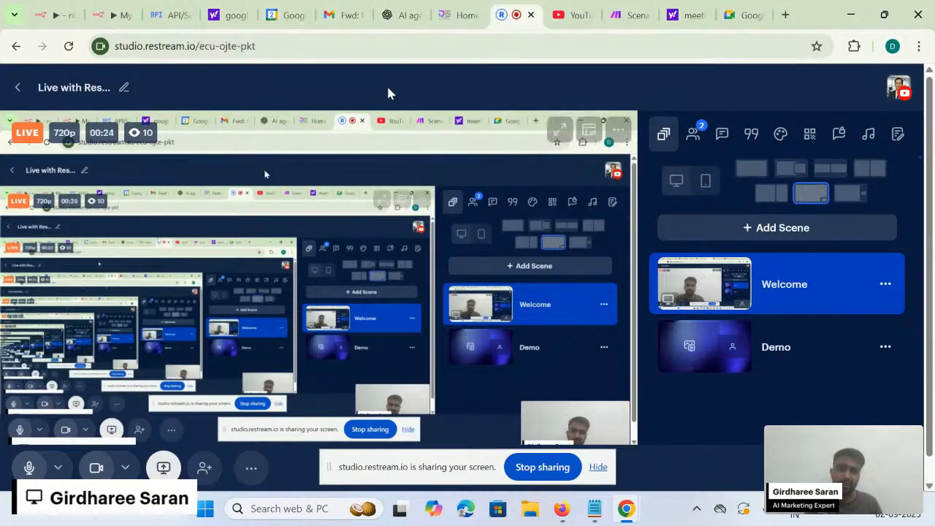
- Close the Send a message panel, save My workflow 5, and go to Overview
click(55, 15)
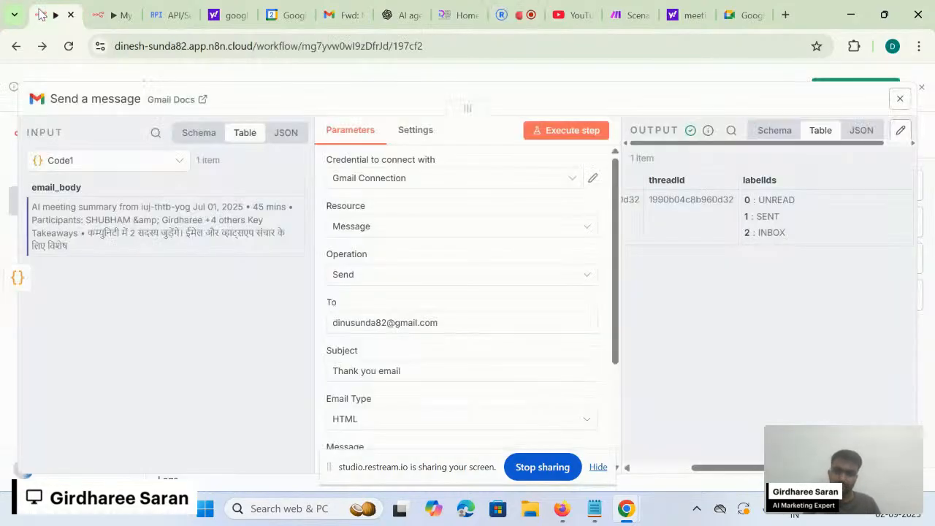
click(402, 77)
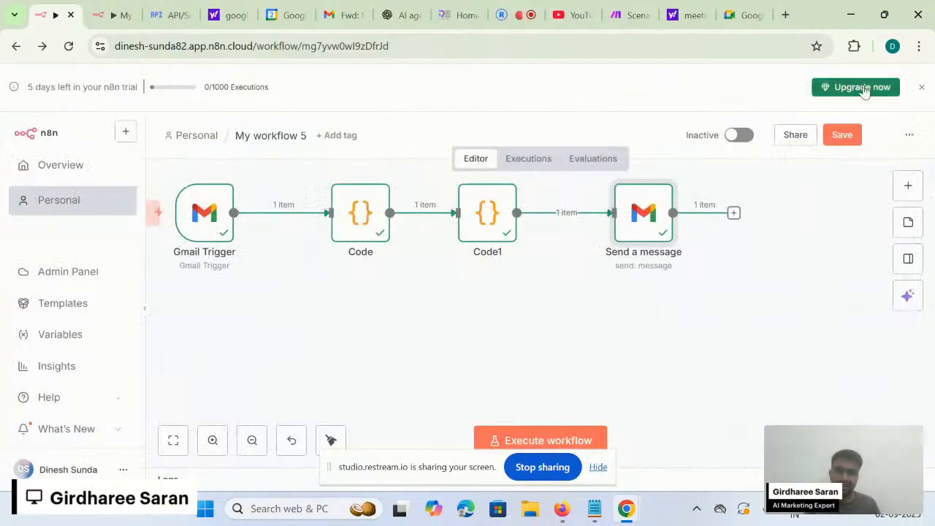
click(843, 141)
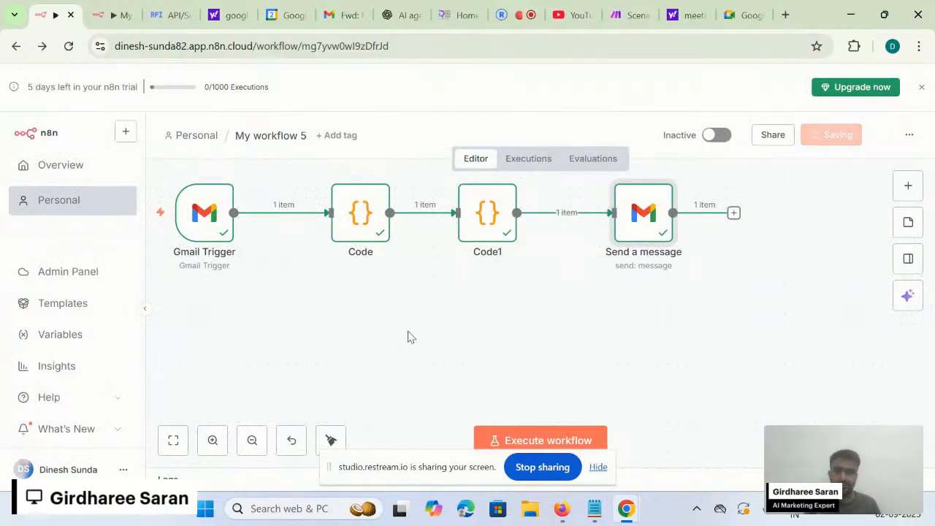
click(75, 176)
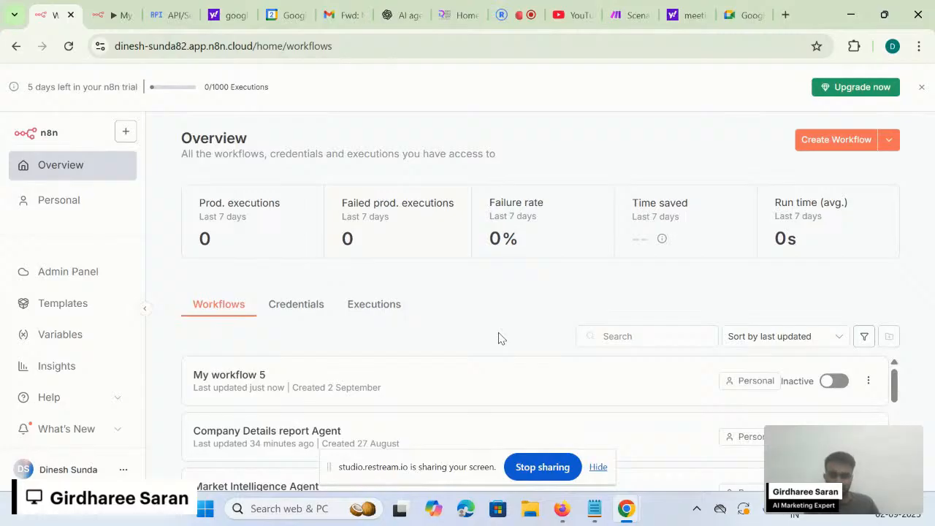
- Scan the Overview workflows list and open My workflow 5 in the editor
scroll(485, 365, down, 1)
scroll(487, 369, up, 1)
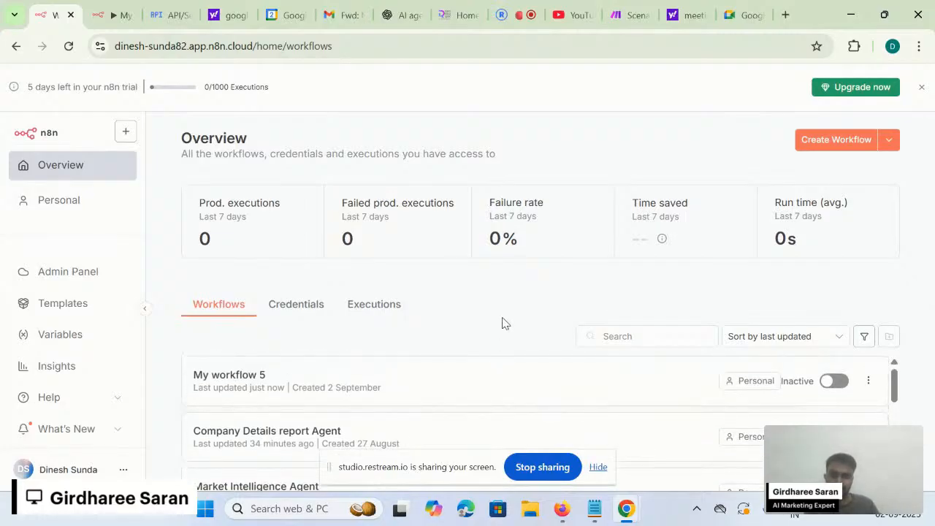
scroll(488, 371, down, 1)
scroll(489, 373, up, 1)
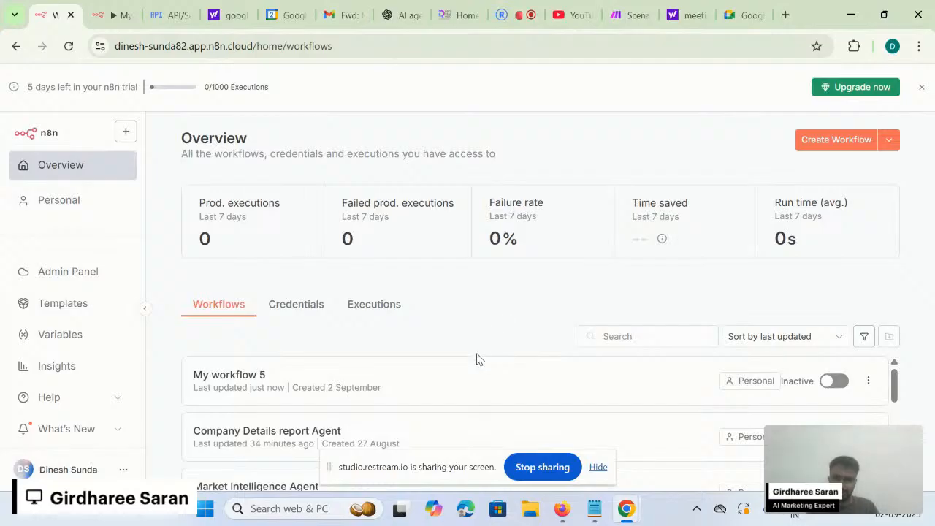
click(270, 382)
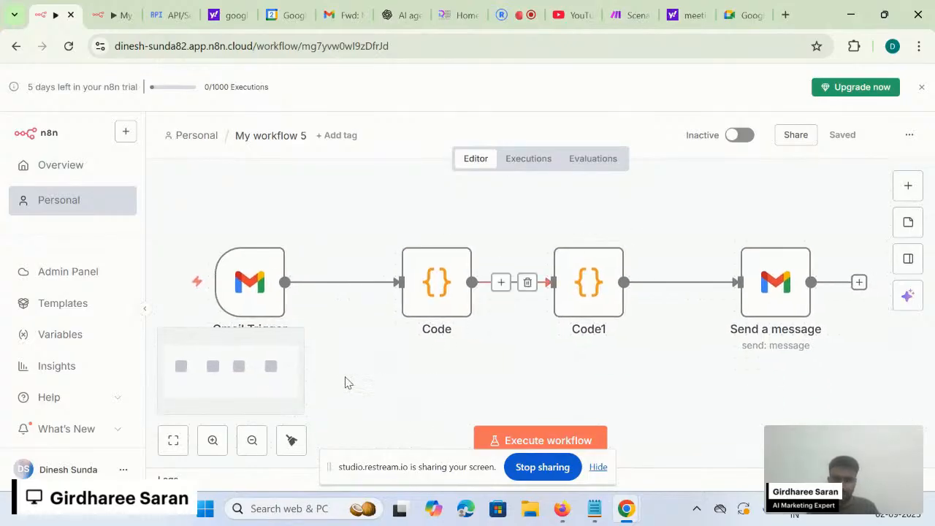
mouse_move(259, 285)
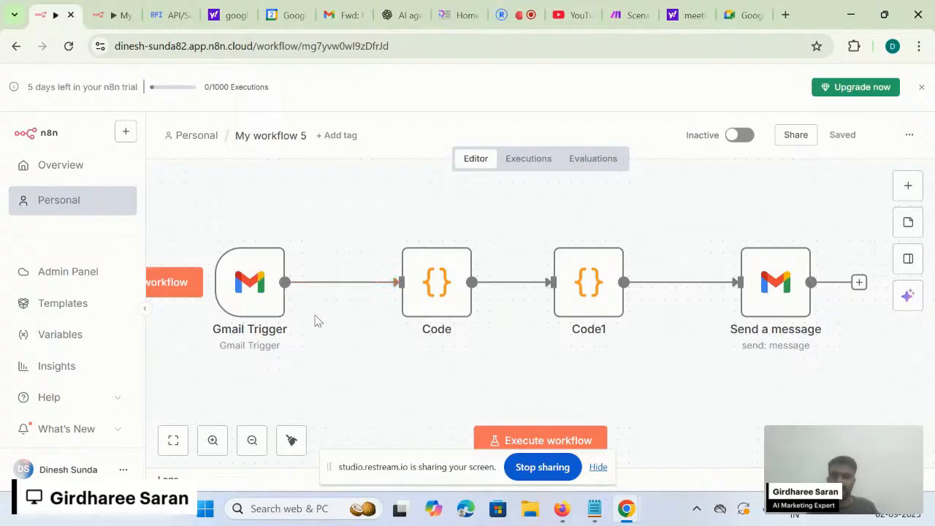
click(264, 310)
double_click(264, 310)
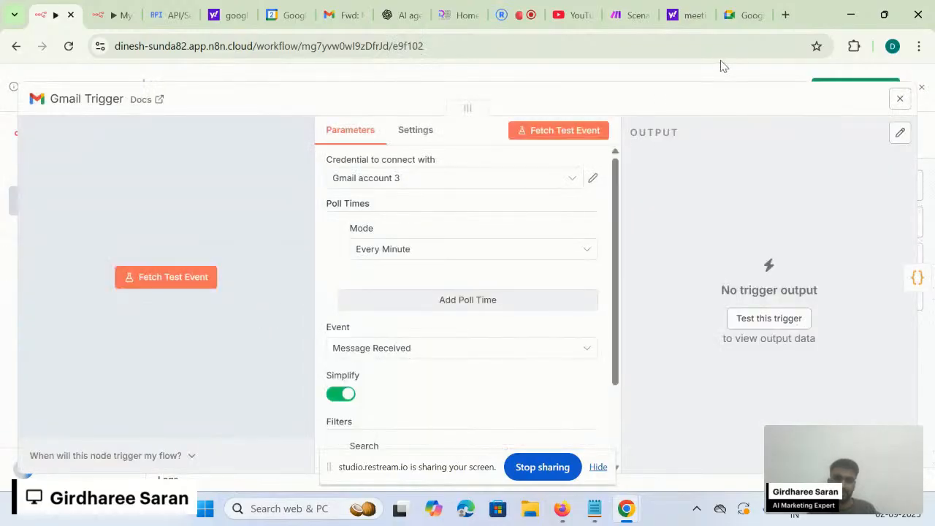
click(712, 76)
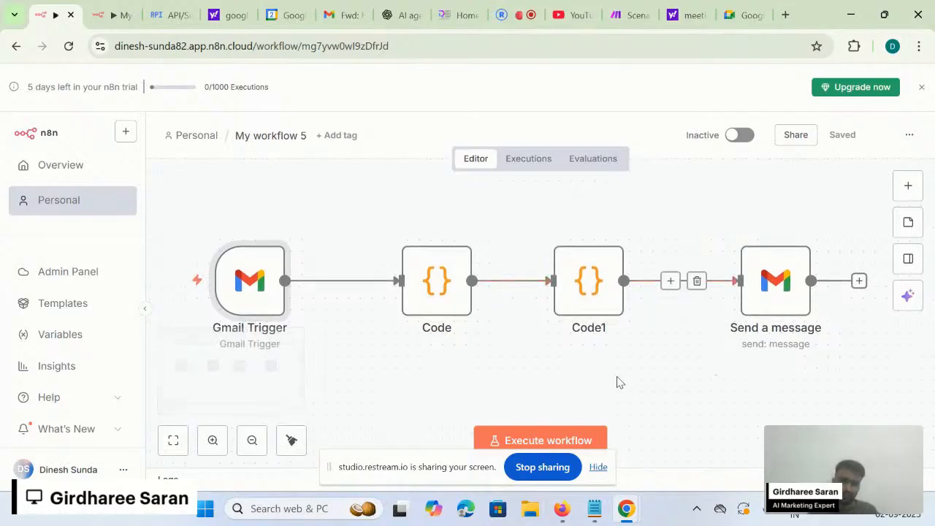
scroll(774, 363, right, 1)
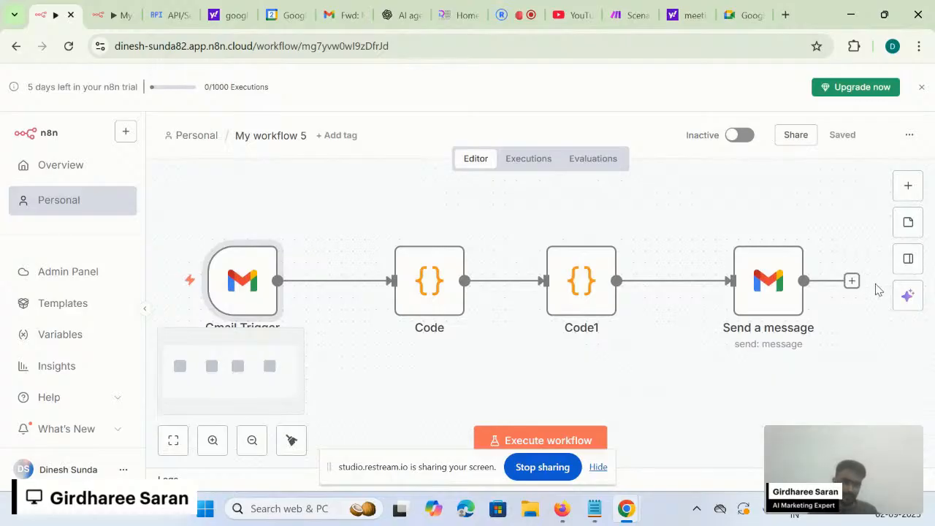
scroll(826, 349, right, 1)
scroll(827, 349, down, 1)
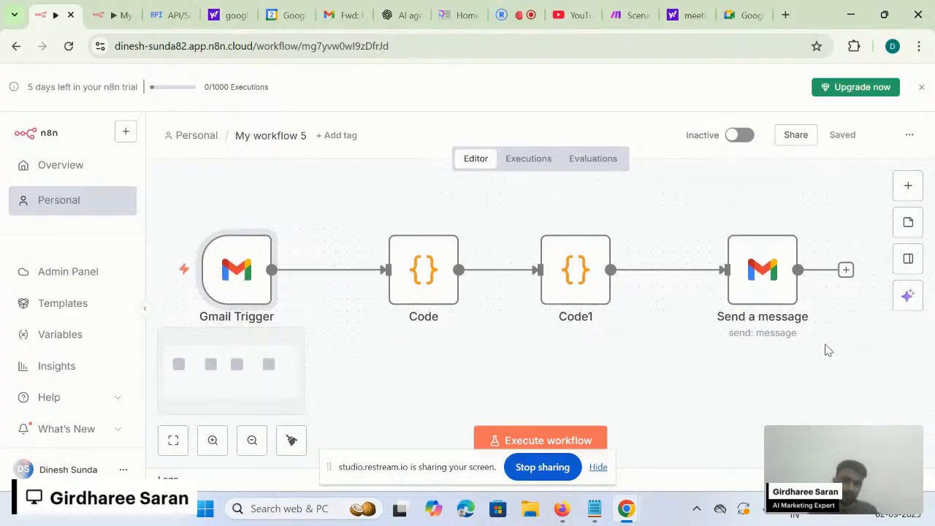
scroll(825, 349, right, 1)
scroll(827, 350, down, 1)
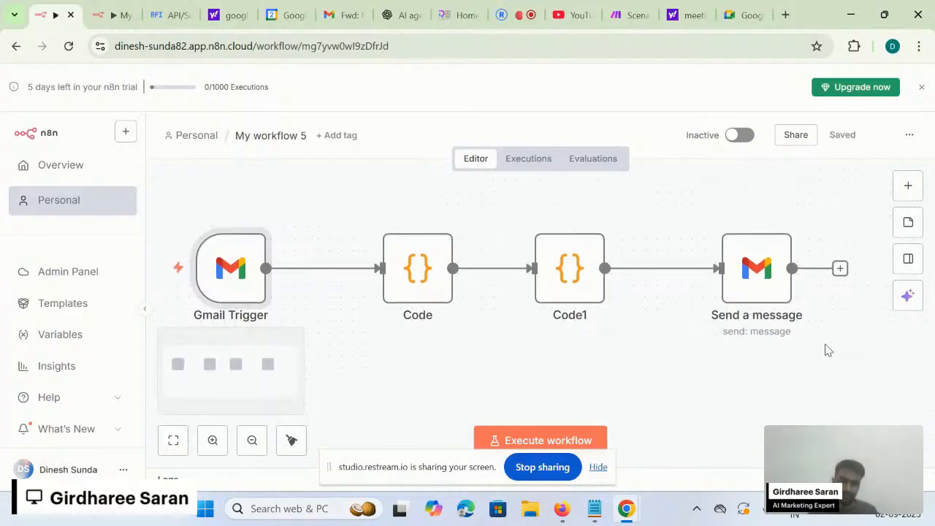
scroll(688, 369, left, 3)
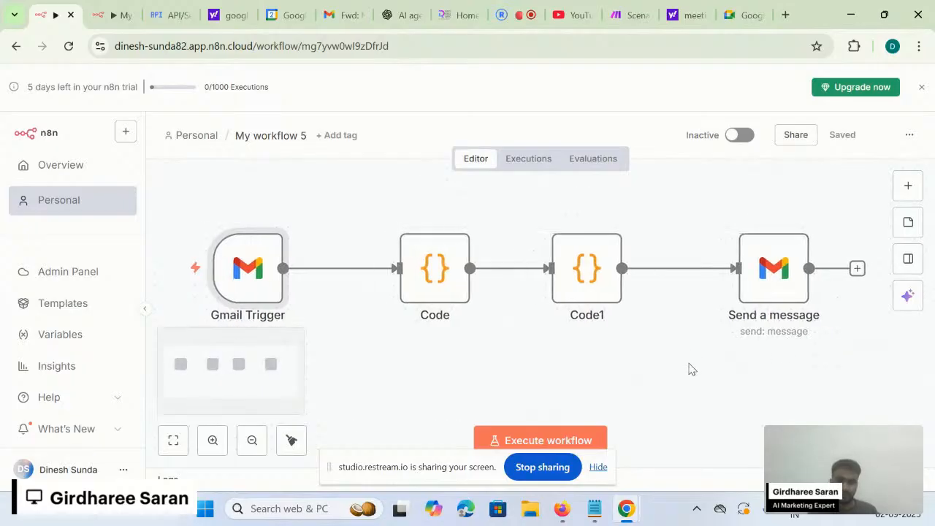
mouse_move(239, 309)
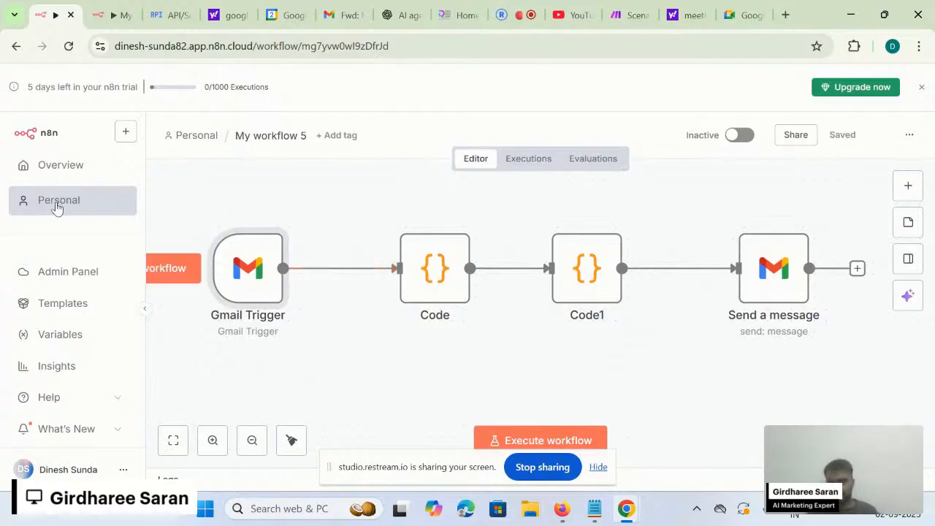
- Return to the Overview page and scroll through the workflows list
click(112, 163)
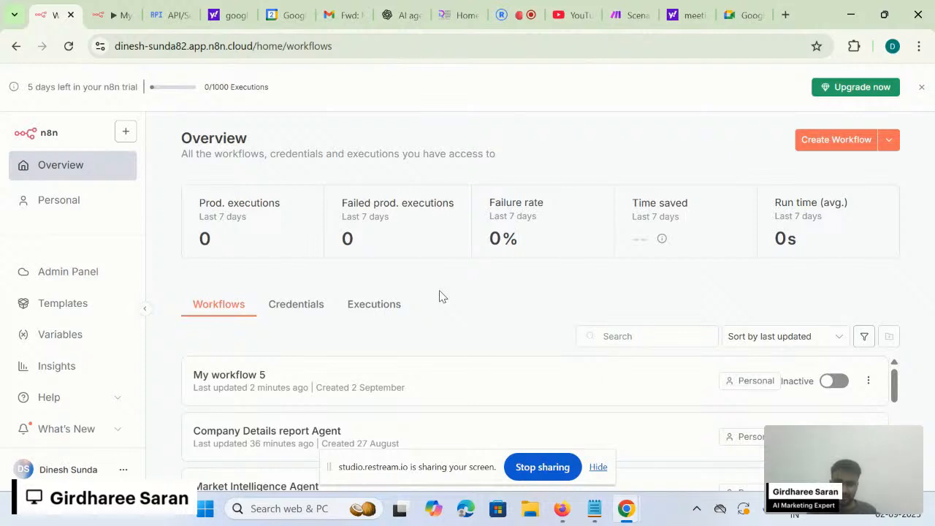
scroll(310, 384, down, 1)
scroll(310, 386, up, 1)
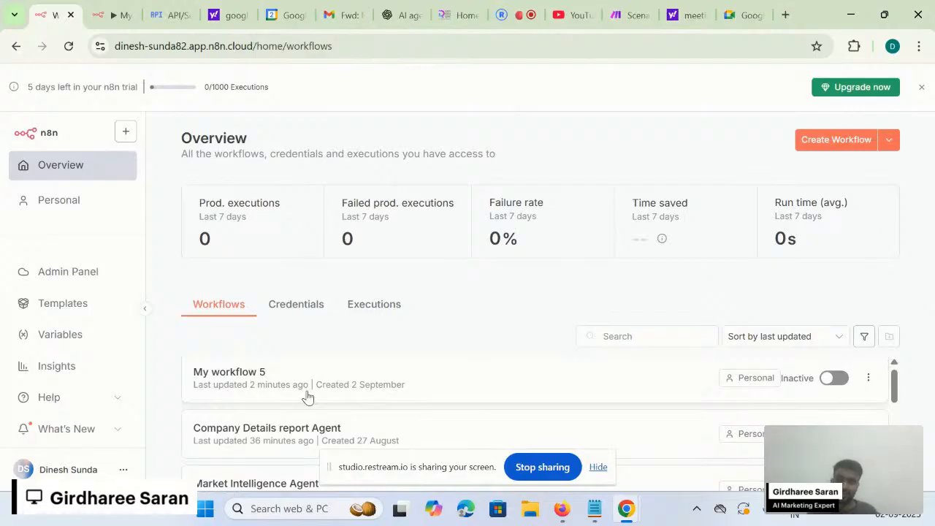
scroll(306, 397, down, 1)
scroll(307, 393, down, 1)
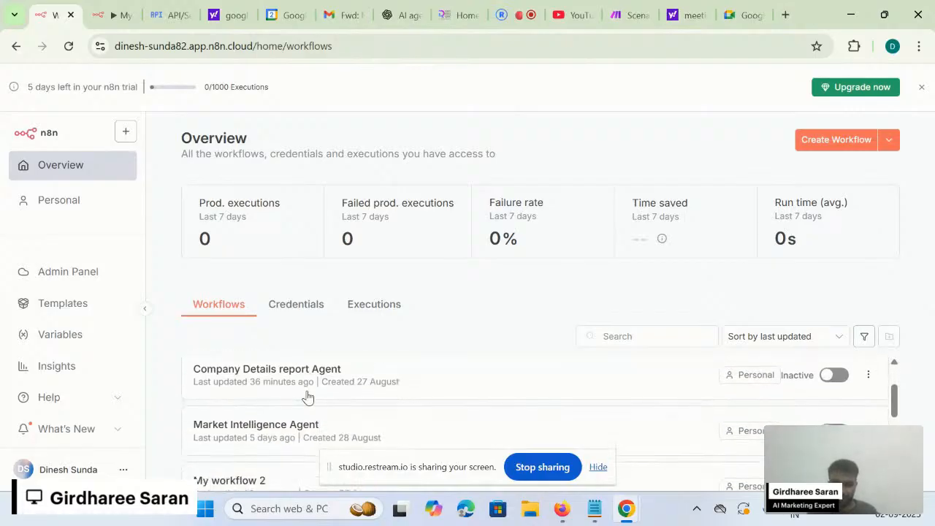
- Show the Credentials list and scroll through entries like Gmail account 3 and Google Calendar account 3
click(312, 310)
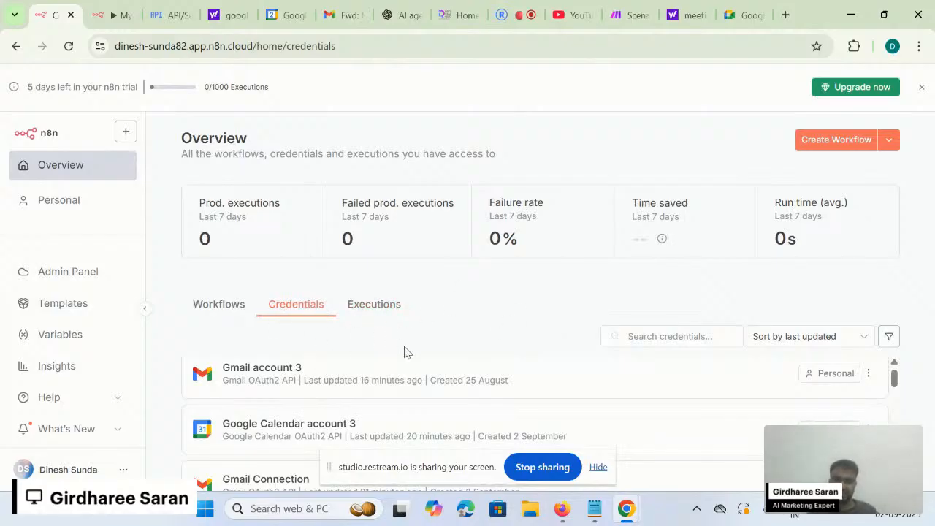
scroll(404, 417, down, 1)
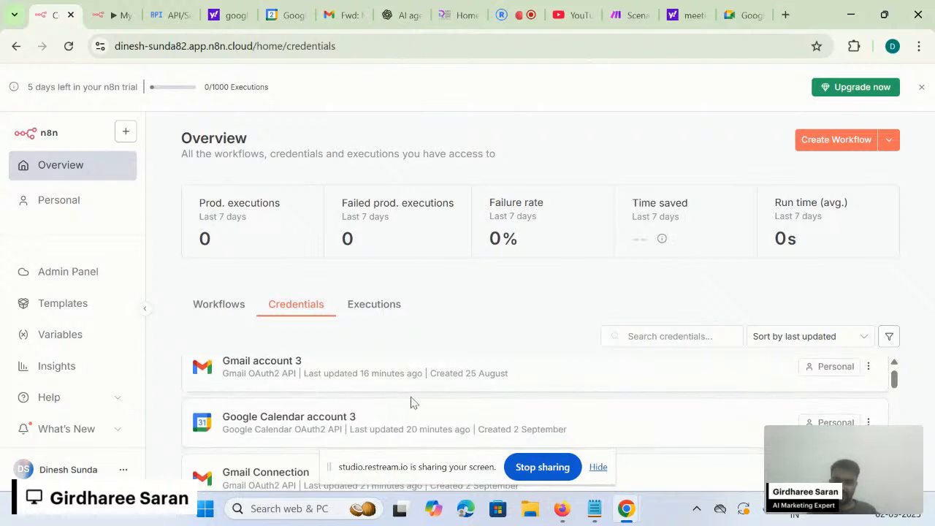
scroll(403, 401, down, 1)
scroll(460, 392, down, 2)
scroll(461, 392, down, 6)
scroll(406, 425, down, 5)
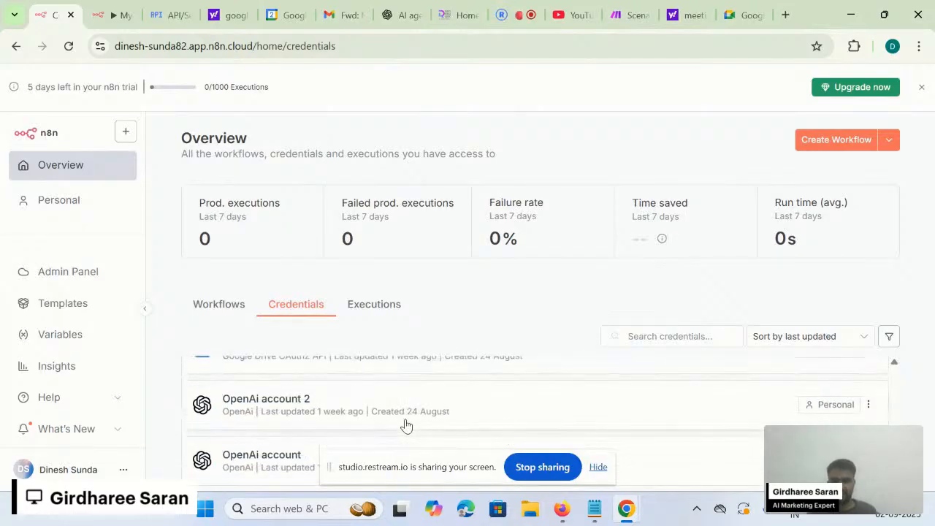
scroll(406, 425, up, 12)
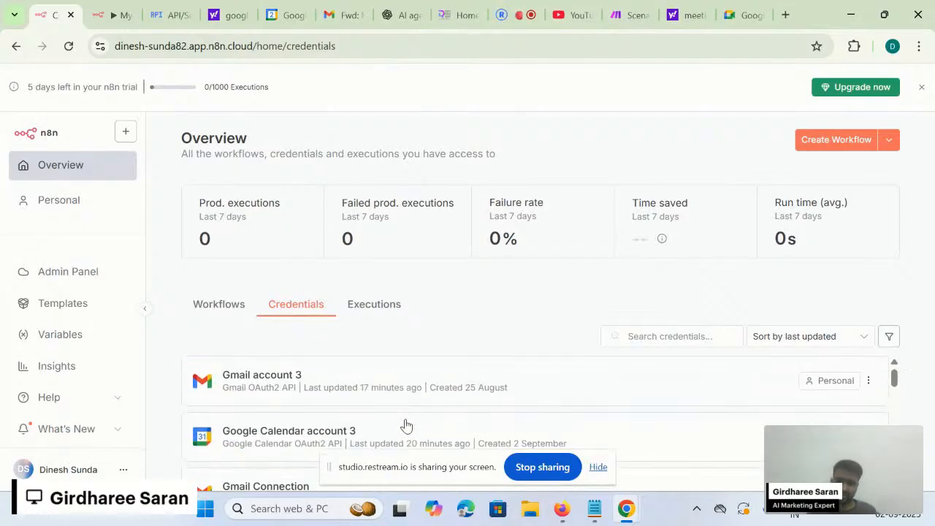
- Switch back to the Workflows list and scroll through it
click(223, 305)
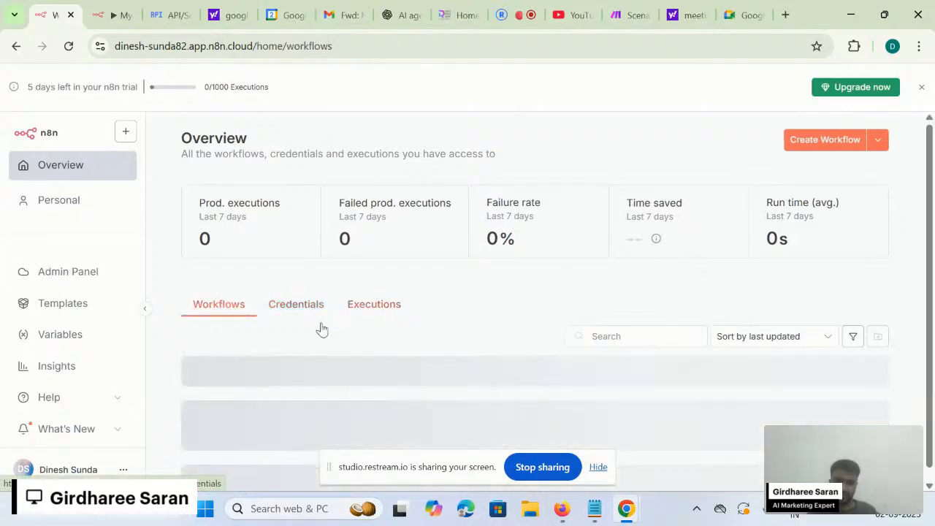
scroll(400, 411, down, 1)
scroll(400, 410, up, 1)
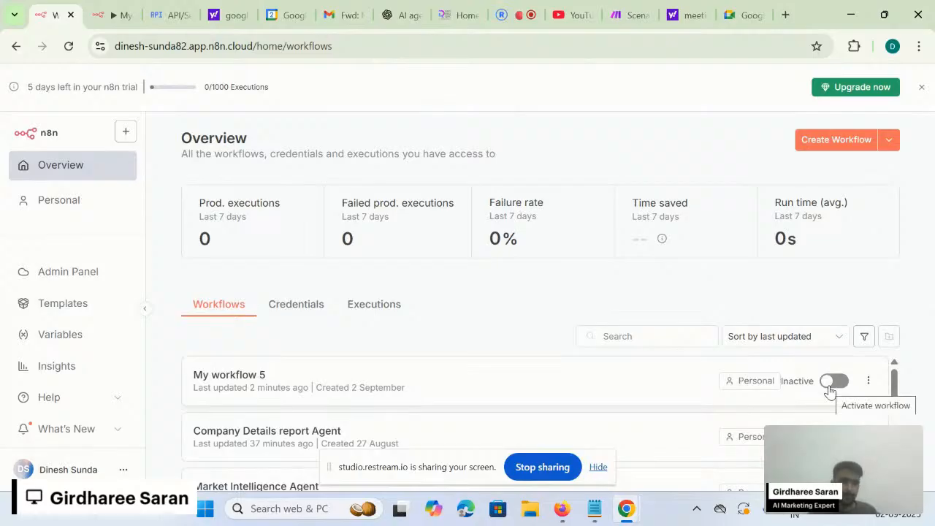
scroll(827, 390, down, 1)
scroll(830, 391, down, 4)
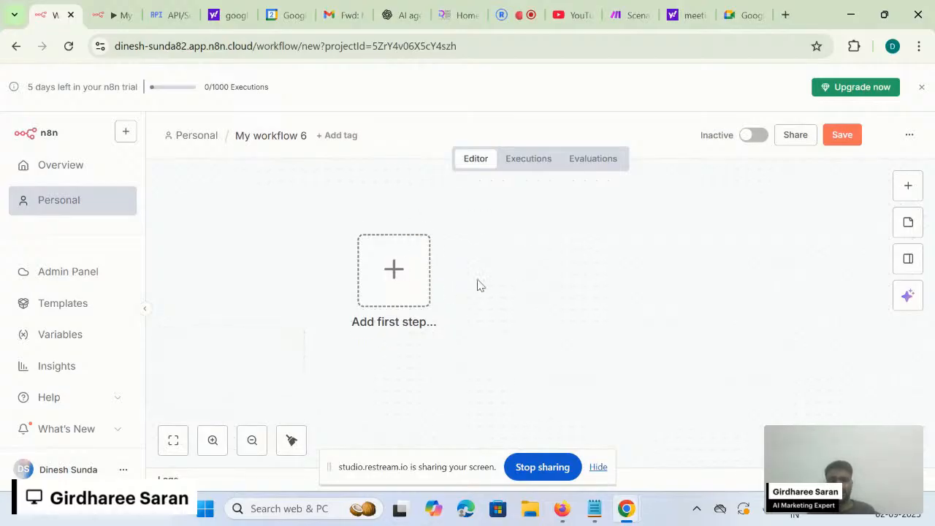
- Browse the trigger choices and add the manual 'Trigger manually' trigger as the first step
click(394, 290)
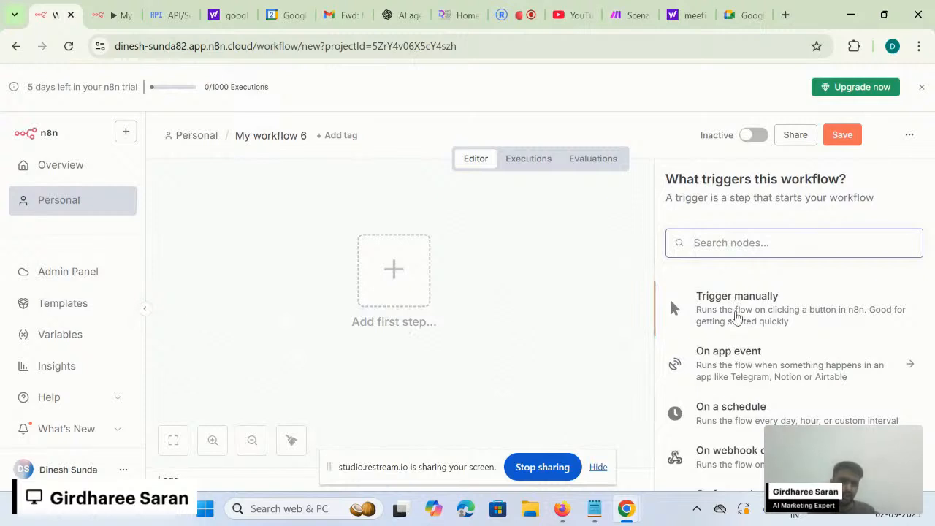
scroll(735, 317, down, 1)
scroll(759, 311, down, 1)
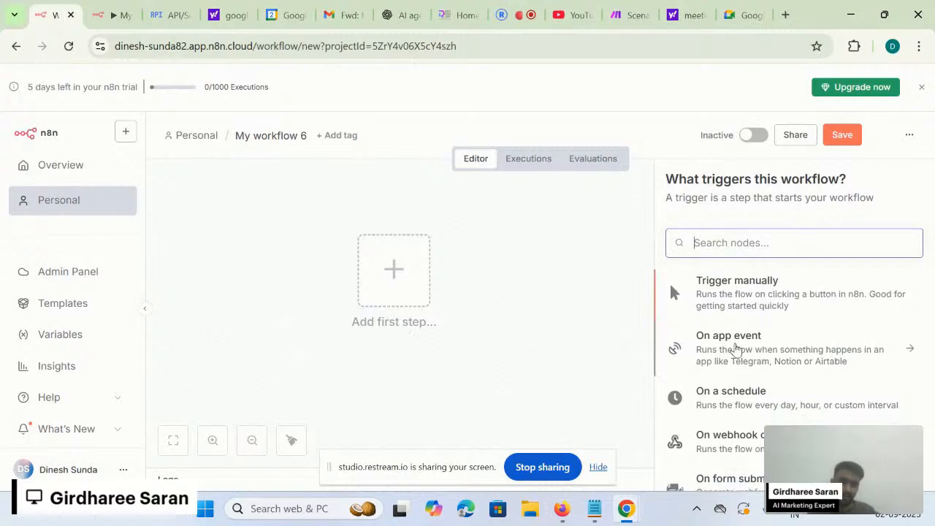
scroll(735, 402, down, 1)
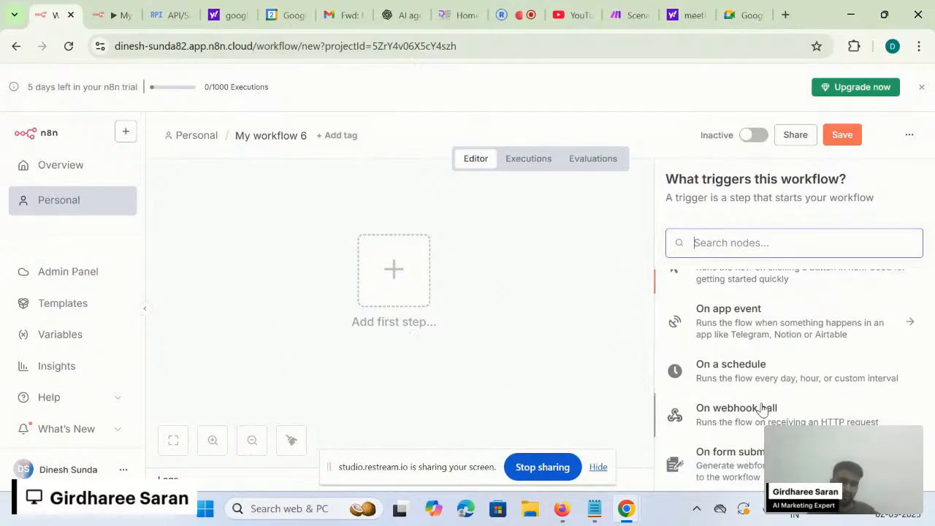
scroll(762, 409, down, 1)
scroll(782, 397, down, 2)
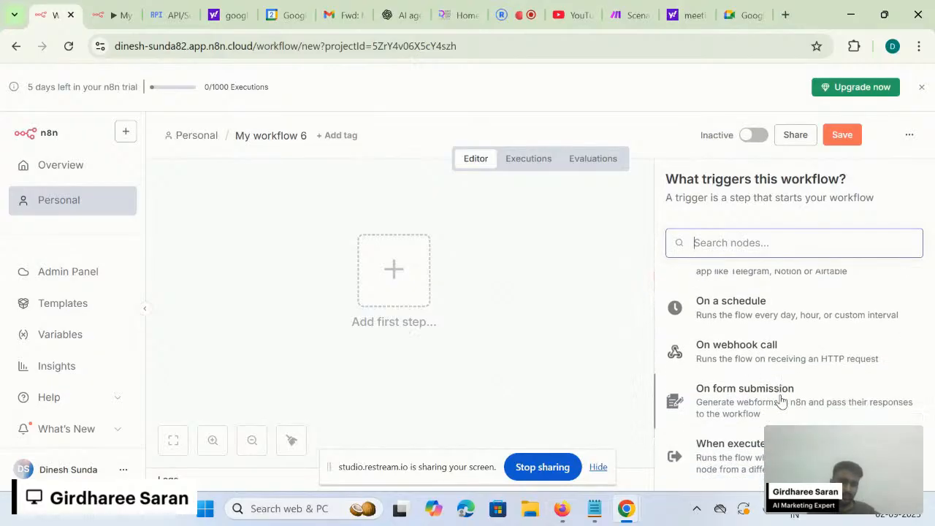
scroll(780, 398, up, 2)
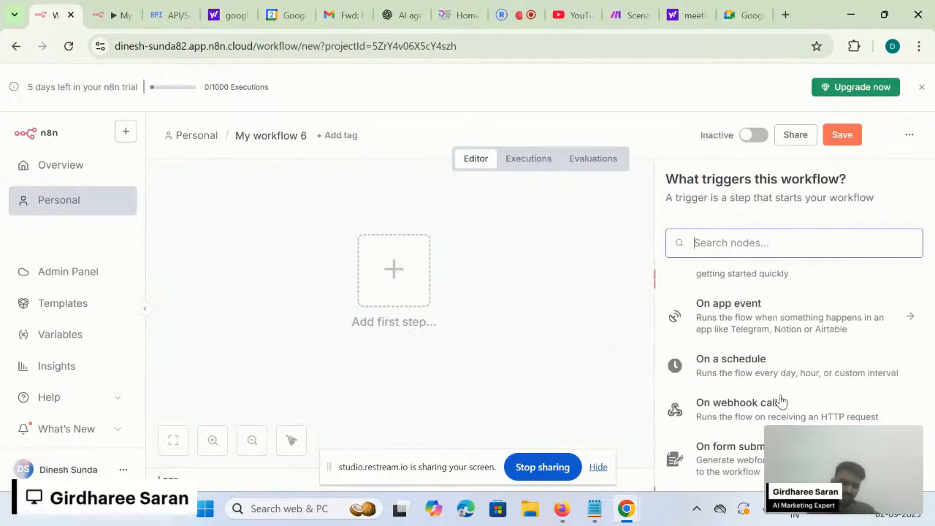
scroll(777, 377, down, 3)
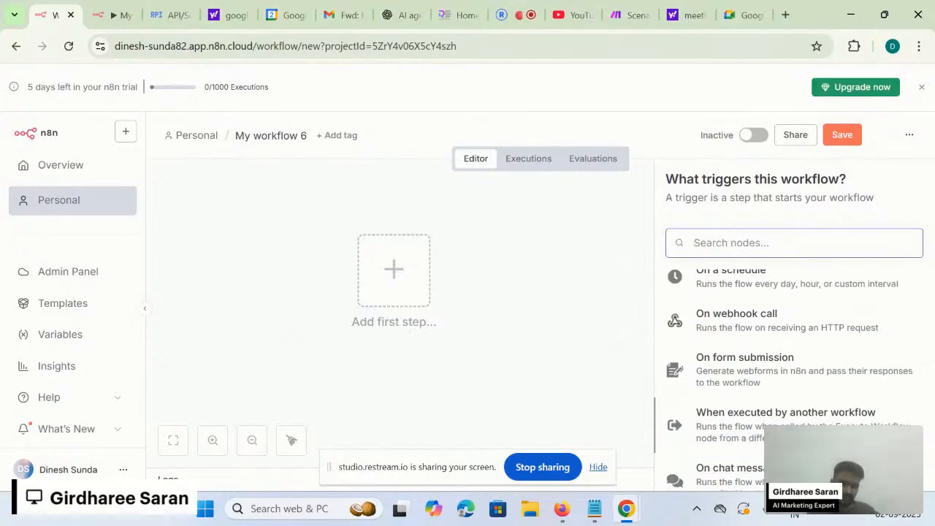
scroll(785, 389, up, 5)
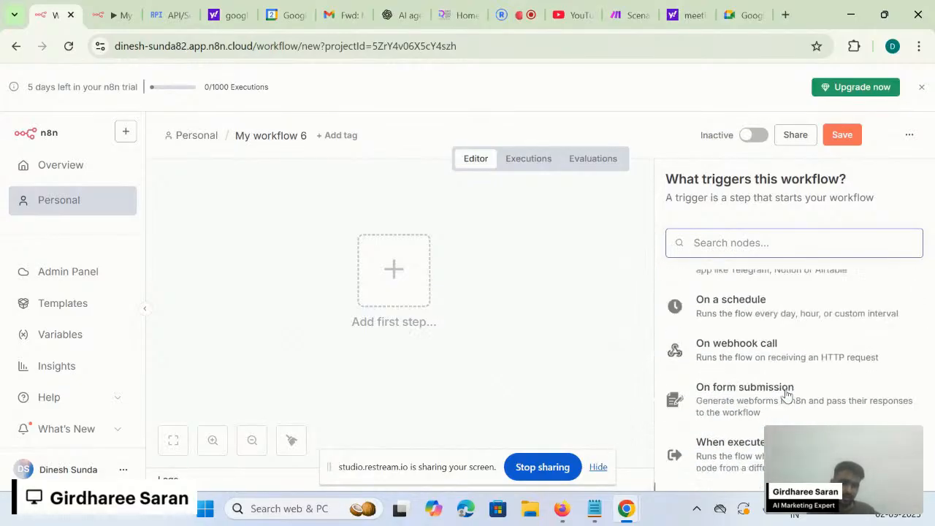
click(780, 311)
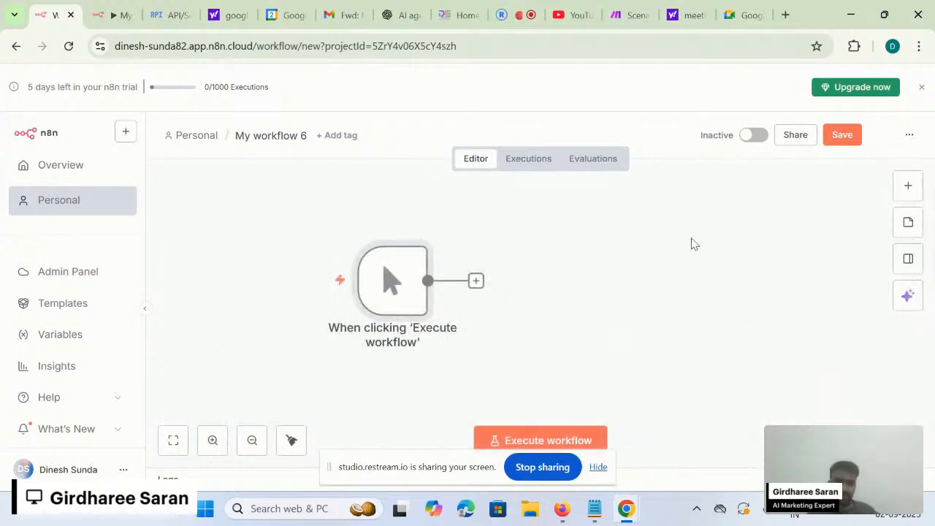
- Inspect the manual trigger's settings, then delete the node
double_click(412, 291)
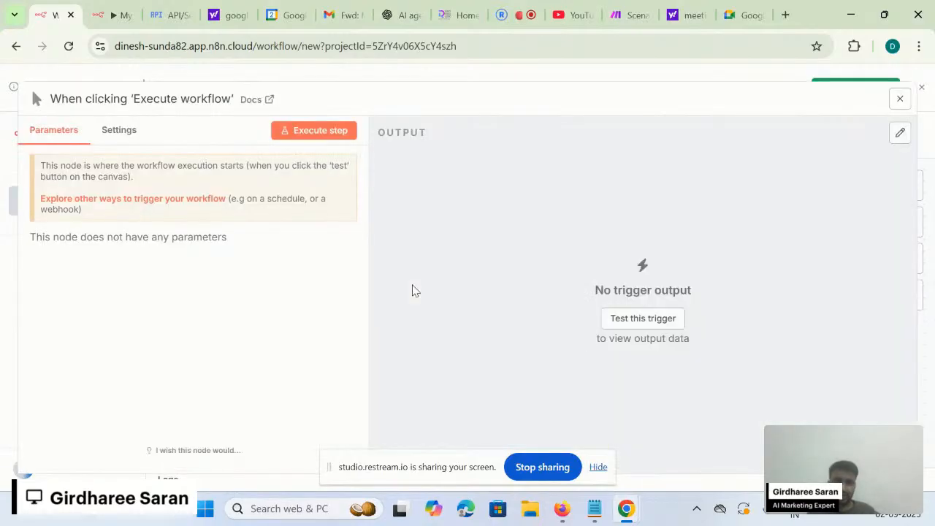
click(555, 79)
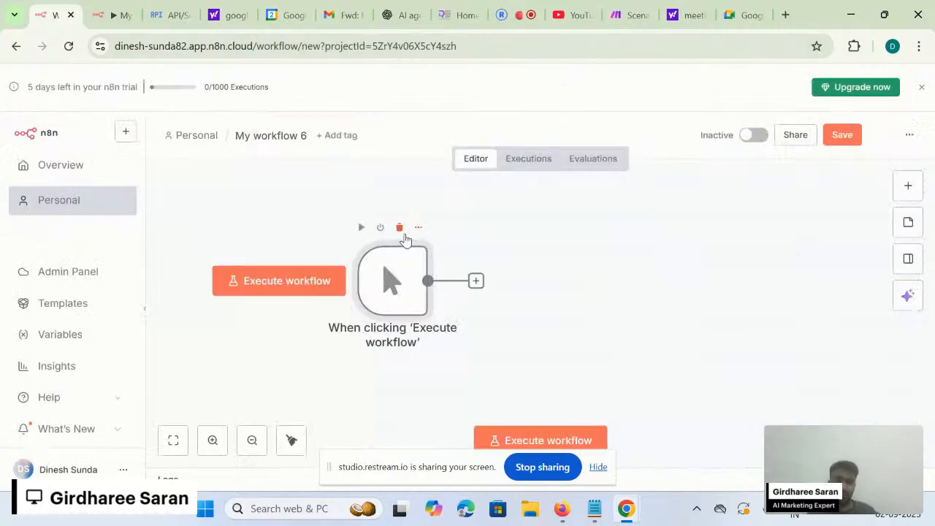
click(406, 238)
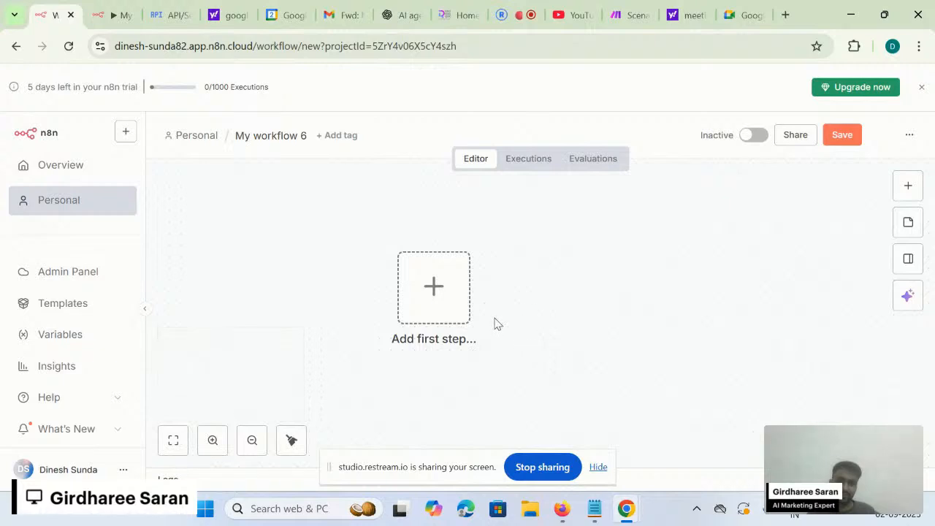
- Look at the app-event triggers, then add an 'On a schedule' trigger instead
click(419, 305)
scroll(743, 369, down, 1)
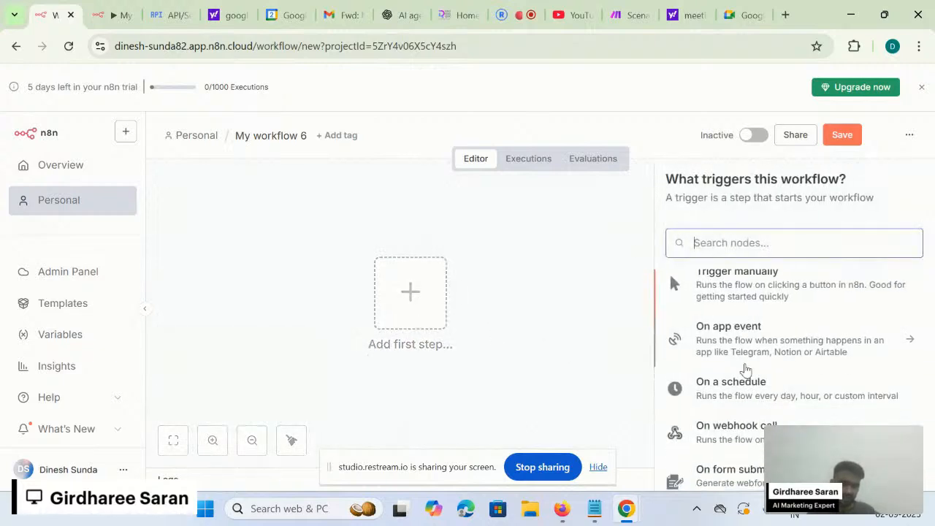
click(767, 336)
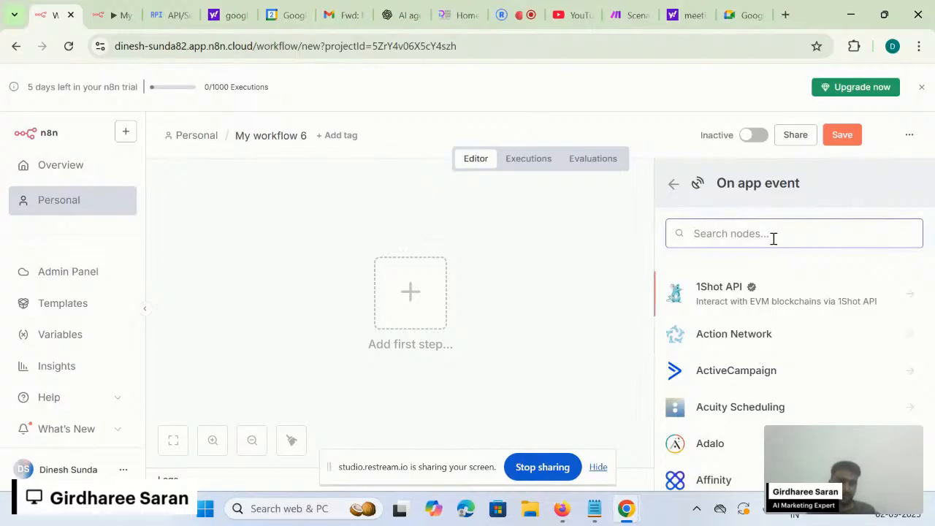
click(672, 185)
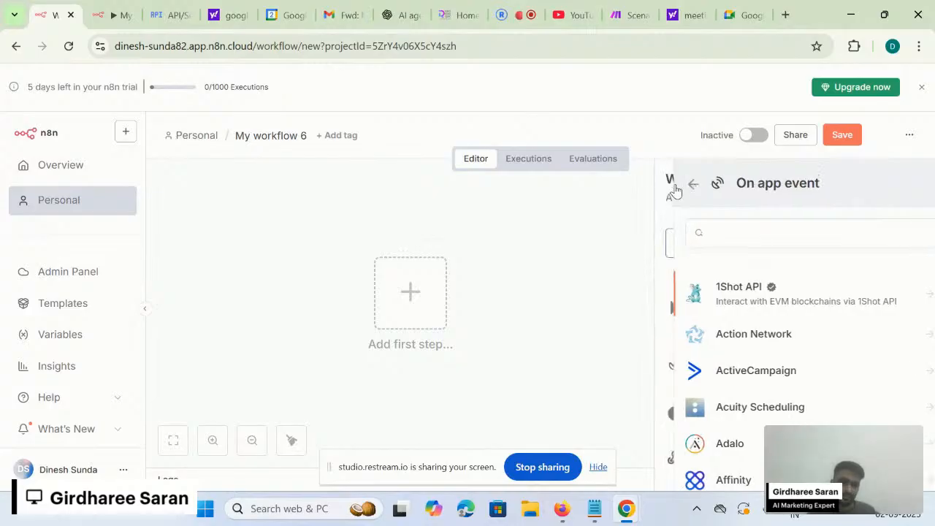
scroll(731, 307, down, 1)
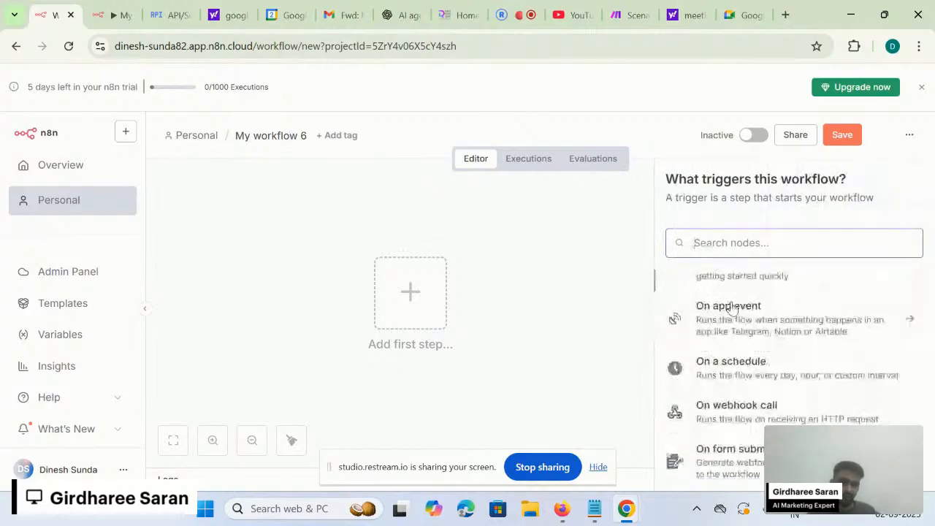
click(728, 354)
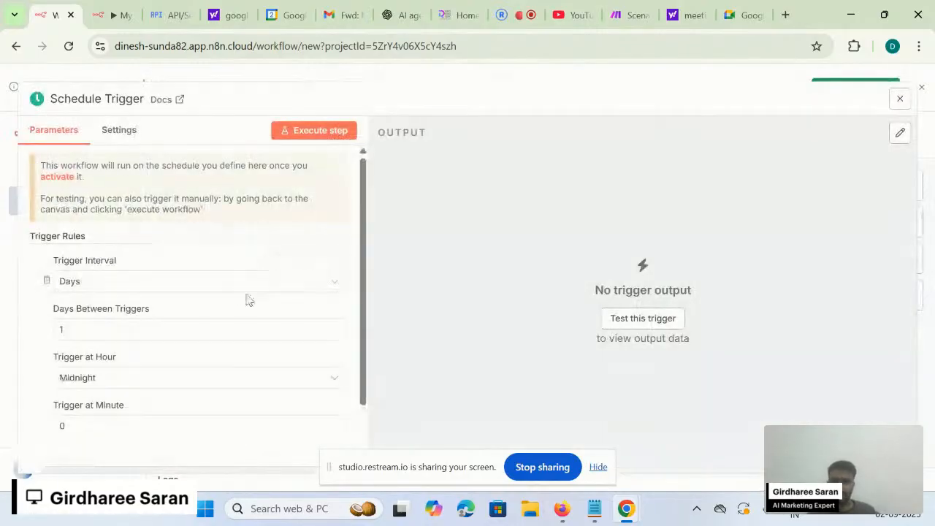
- Try Hours, then Minutes, as the schedule's Trigger Interval and close its settings
click(252, 291)
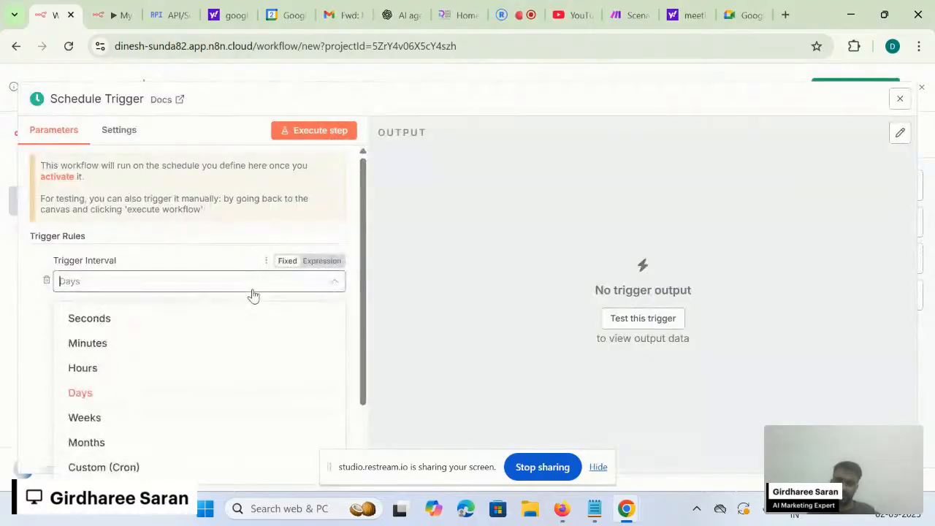
click(175, 371)
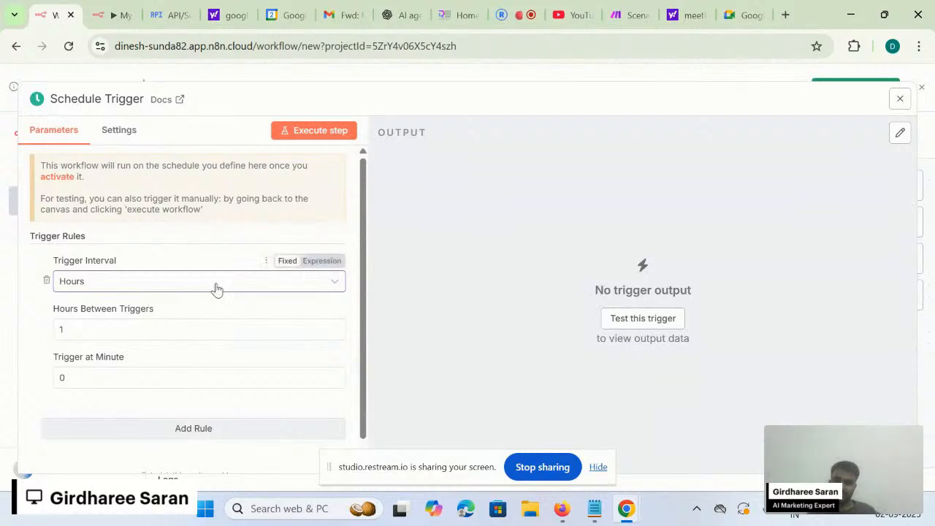
click(214, 290)
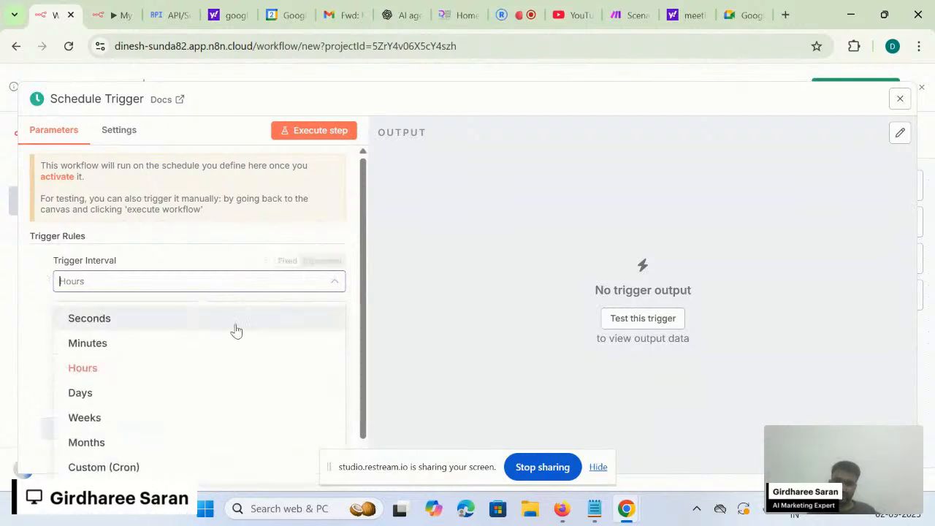
click(196, 342)
click(184, 287)
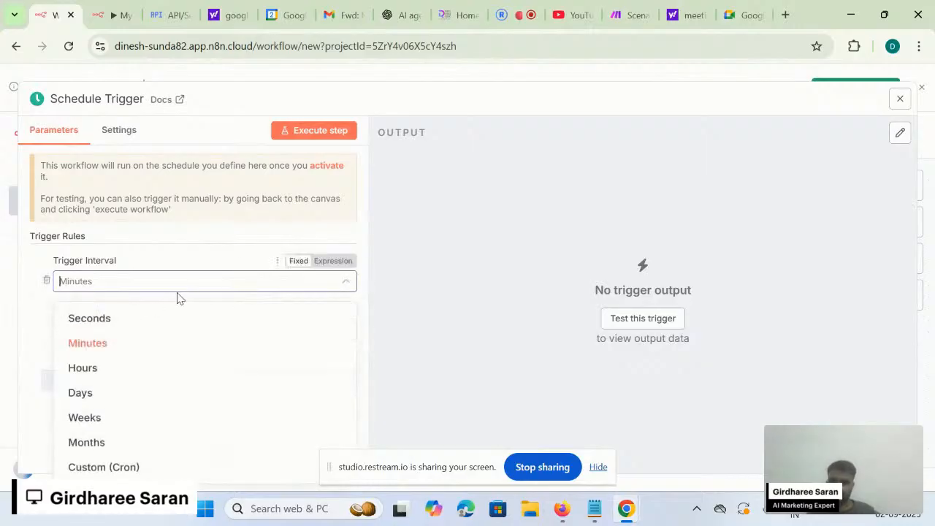
click(458, 78)
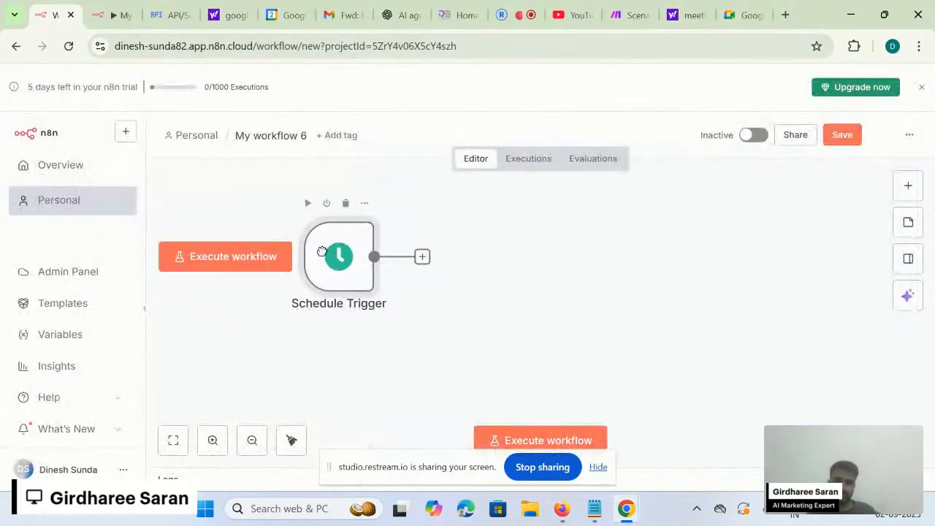
- Delete the schedule trigger, review the trigger choices, and cancel leaving the editor
click(345, 203)
click(527, 310)
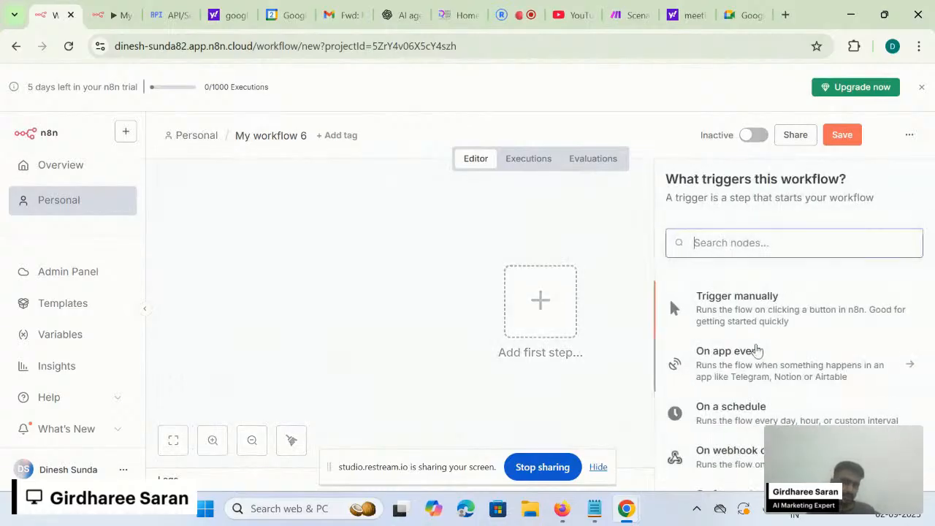
scroll(759, 358, down, 1)
scroll(760, 358, down, 2)
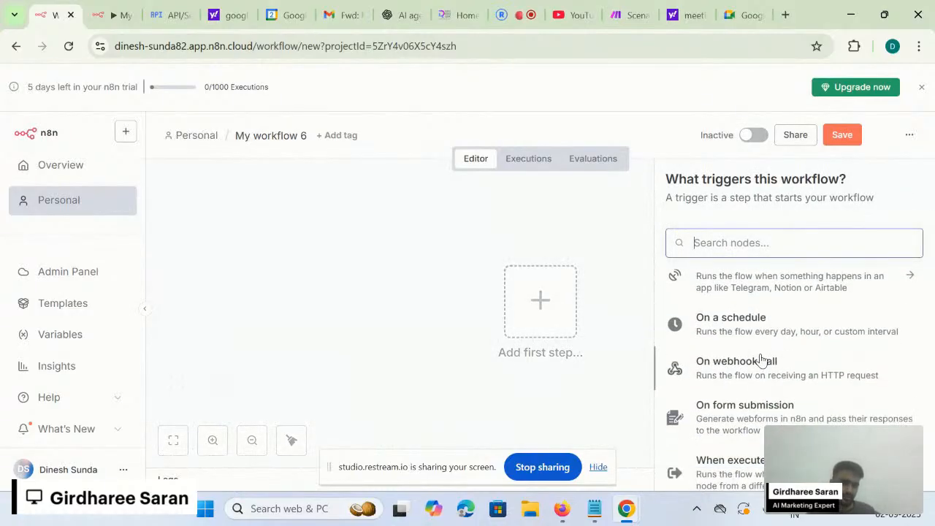
scroll(759, 358, down, 2)
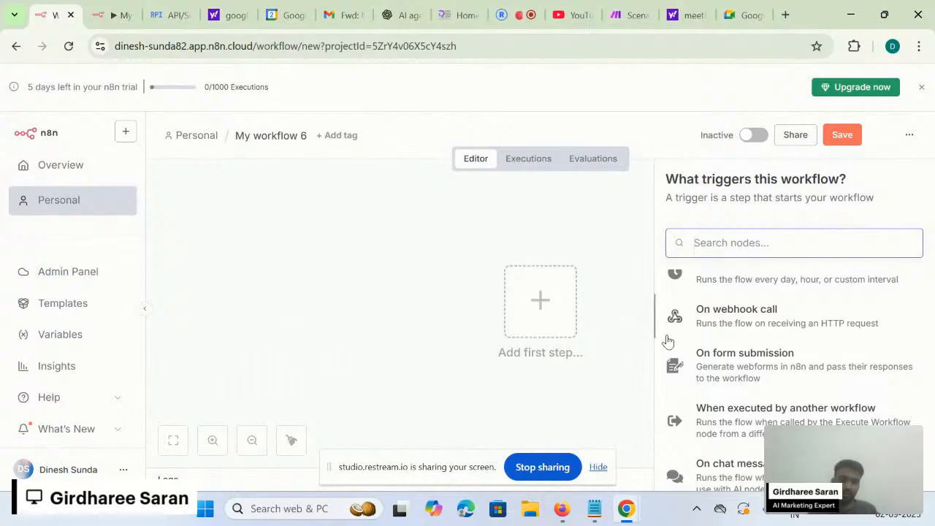
click(595, 280)
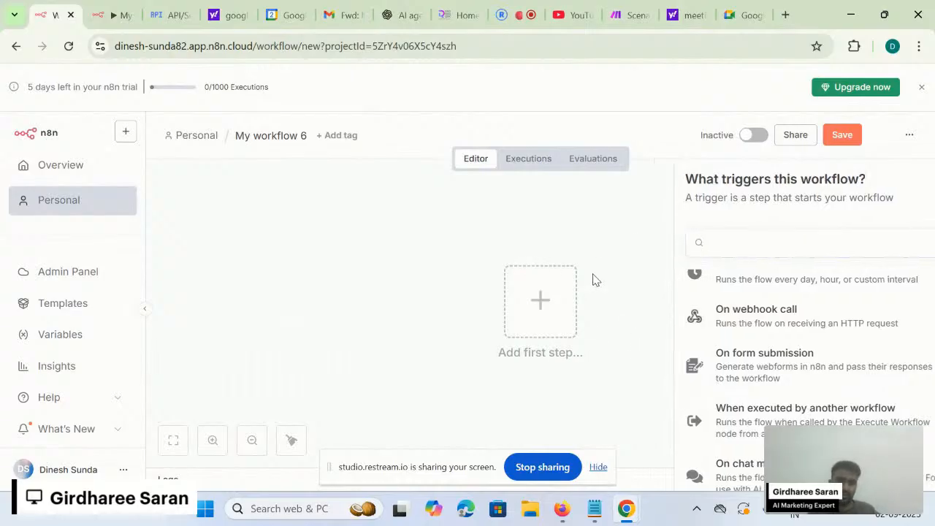
click(97, 211)
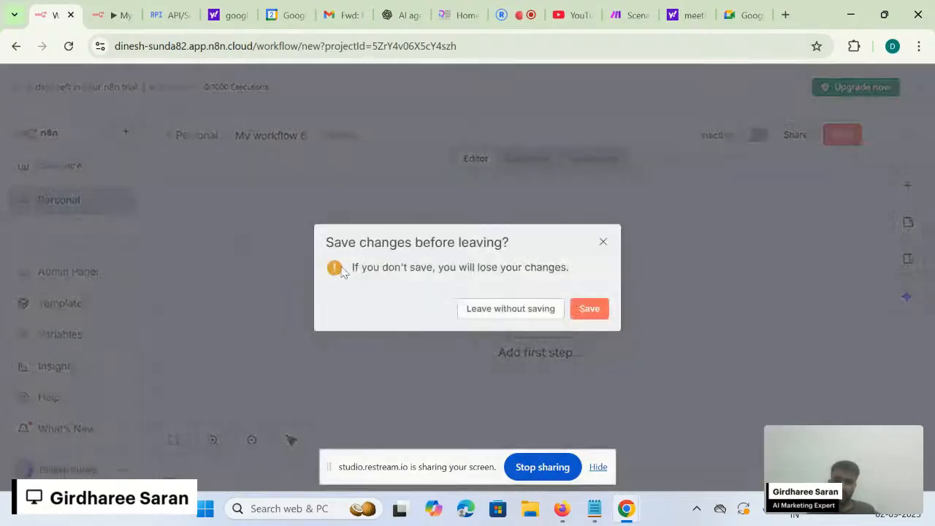
click(603, 243)
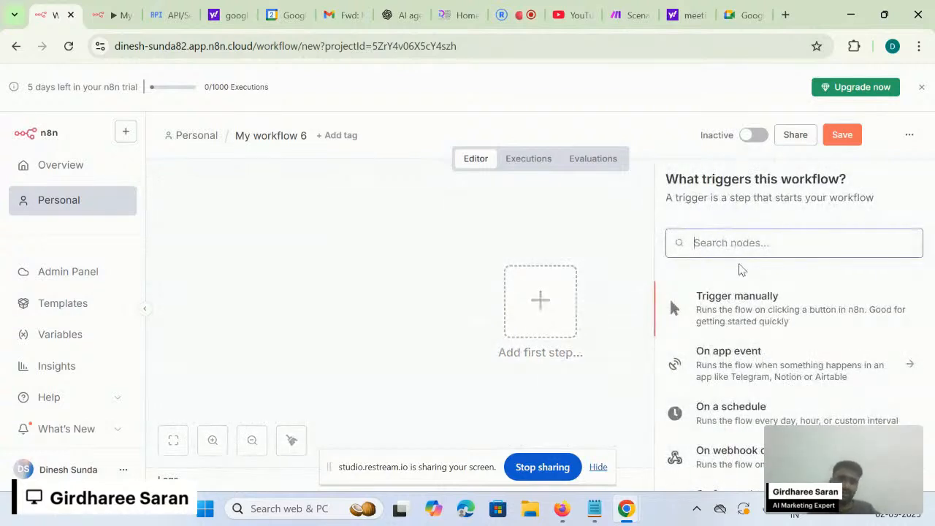
- Search 'gmail', open the Gmail node, and browse then collapse its 26 actions
text(gmail)
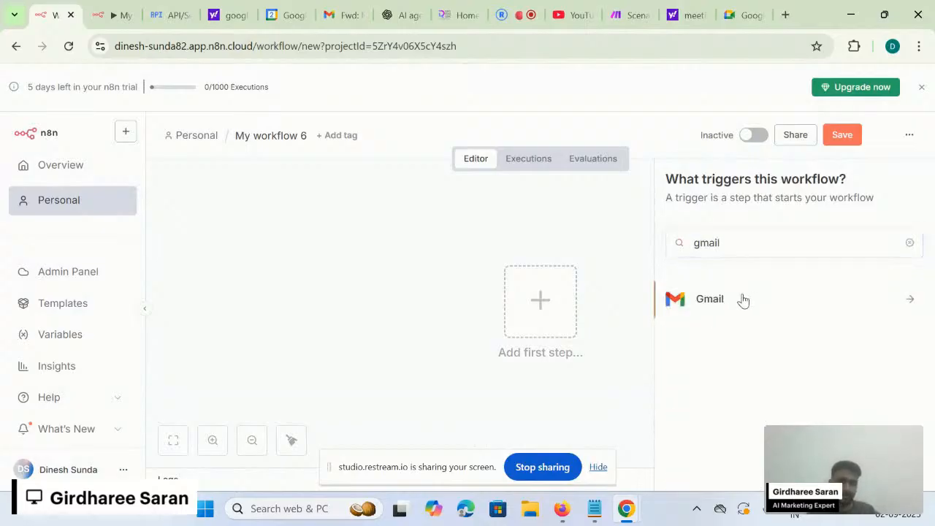
click(742, 300)
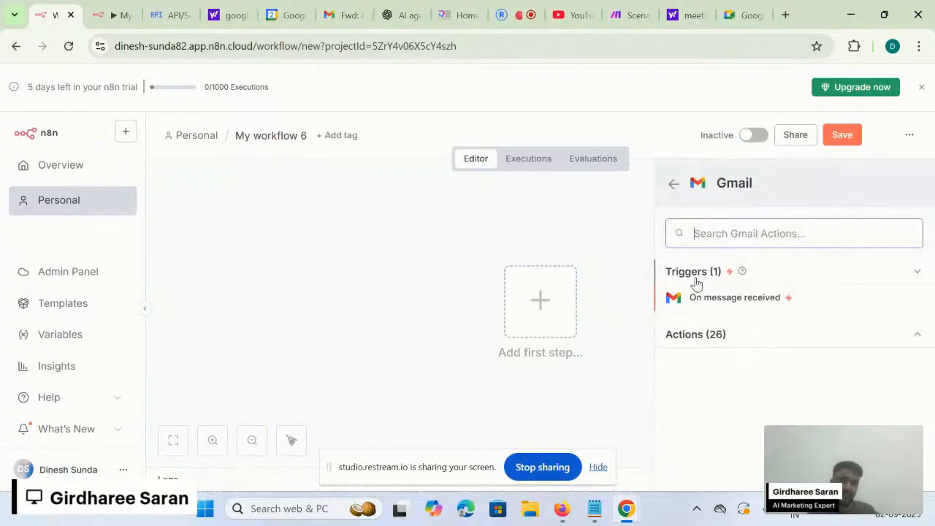
click(764, 346)
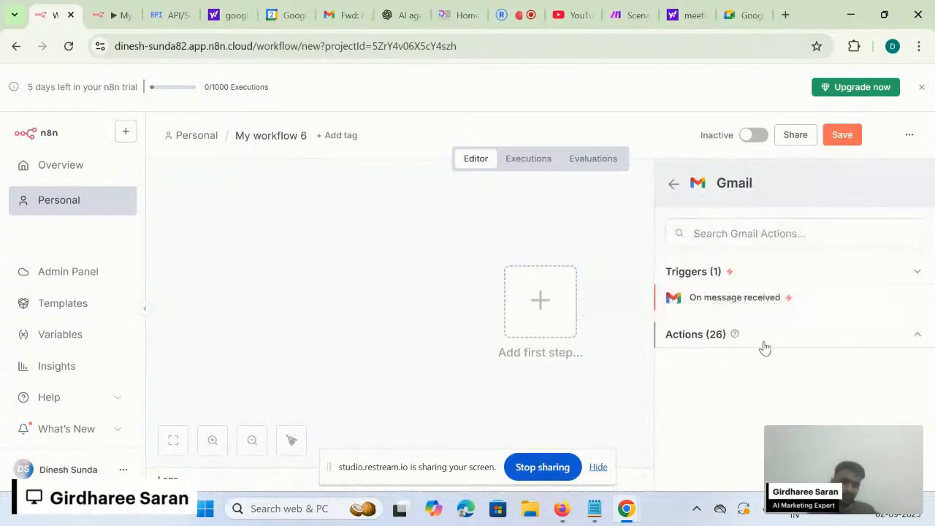
scroll(760, 418, down, 3)
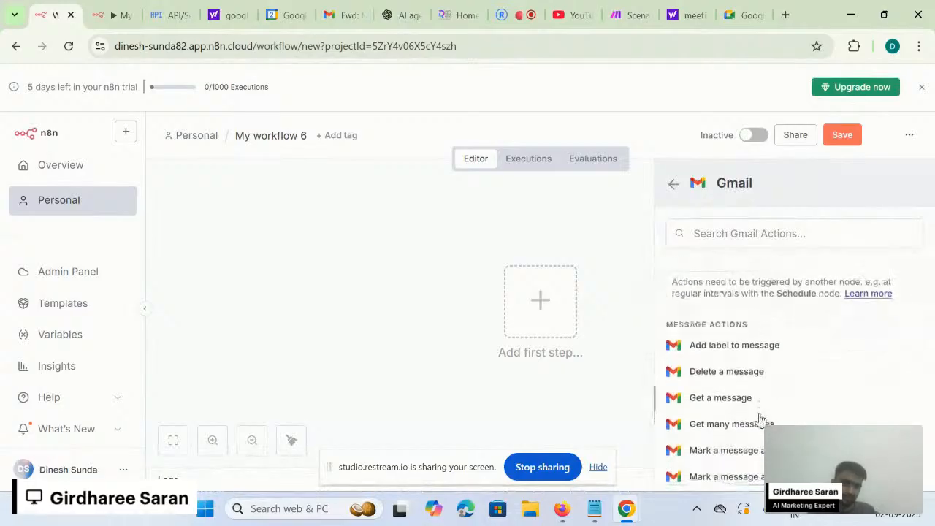
scroll(760, 418, down, 3)
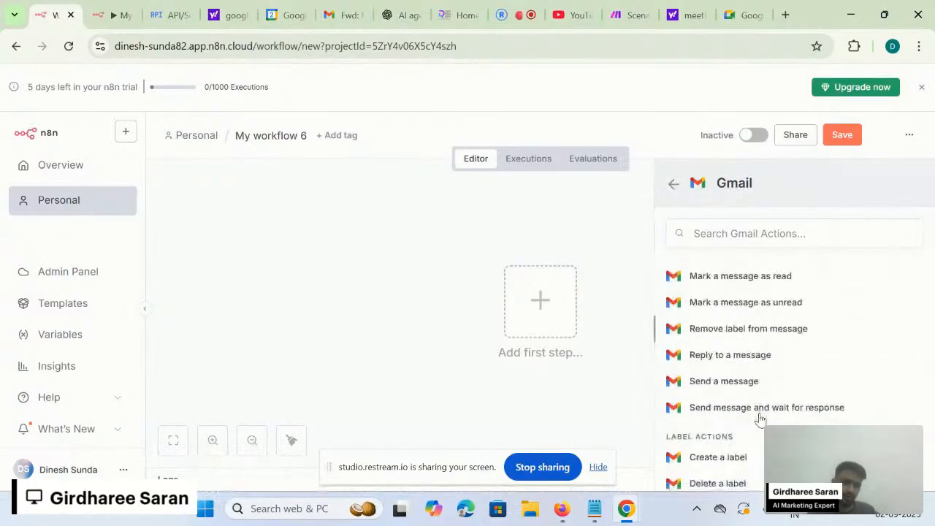
scroll(760, 418, down, 5)
scroll(760, 418, up, 5)
scroll(759, 418, up, 5)
scroll(760, 418, down, 2)
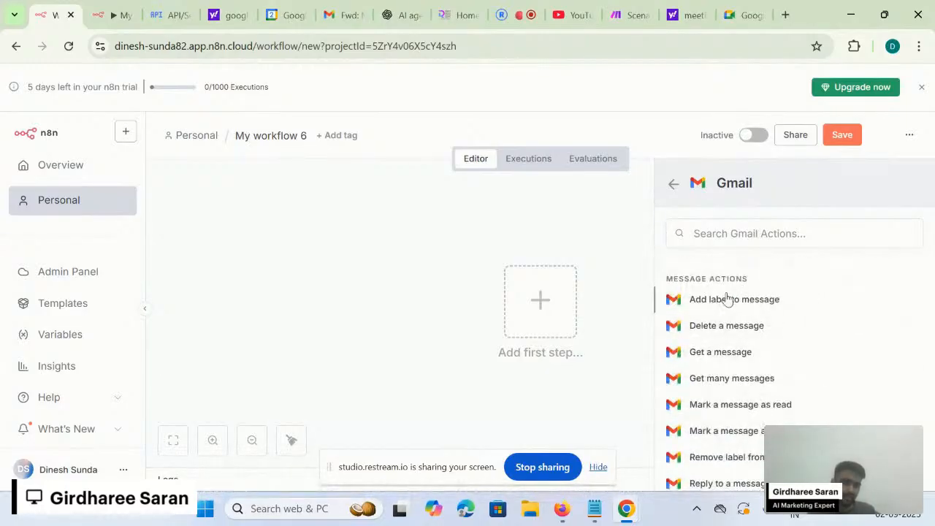
scroll(731, 417, down, 3)
scroll(730, 417, up, 3)
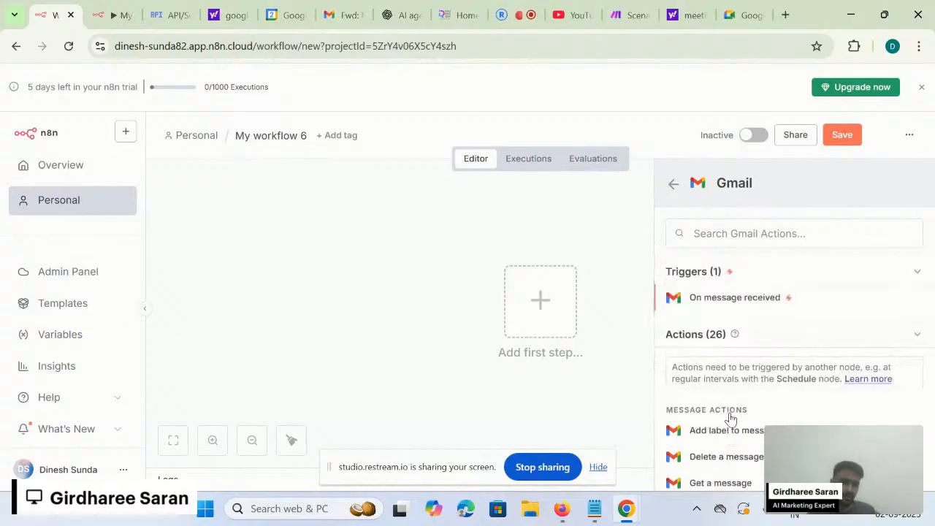
click(772, 334)
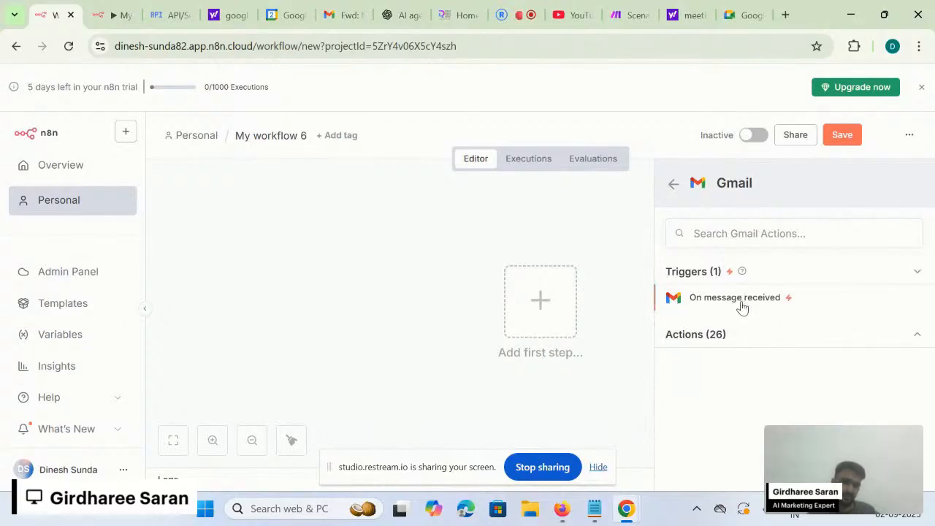
- Add the Gmail 'On message received' trigger with a second poll time, then start a new Gmail credential
click(742, 307)
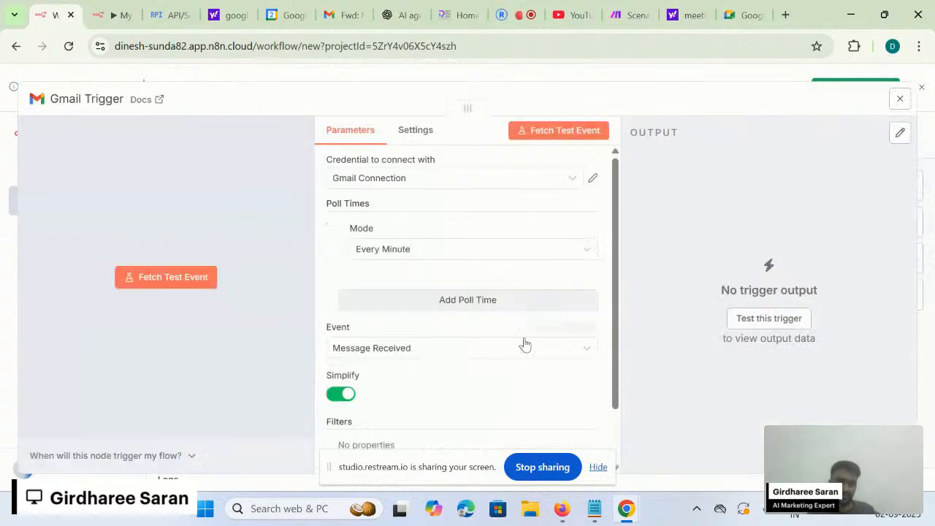
click(388, 298)
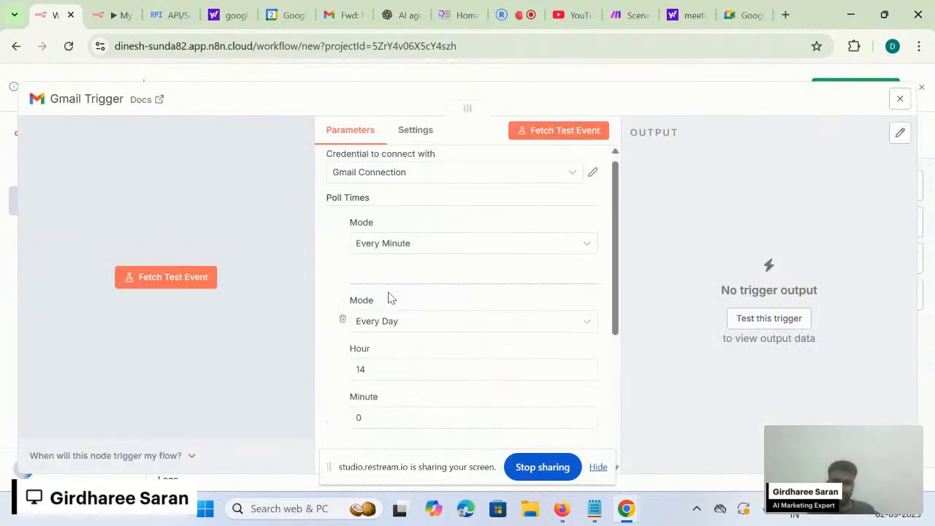
click(426, 179)
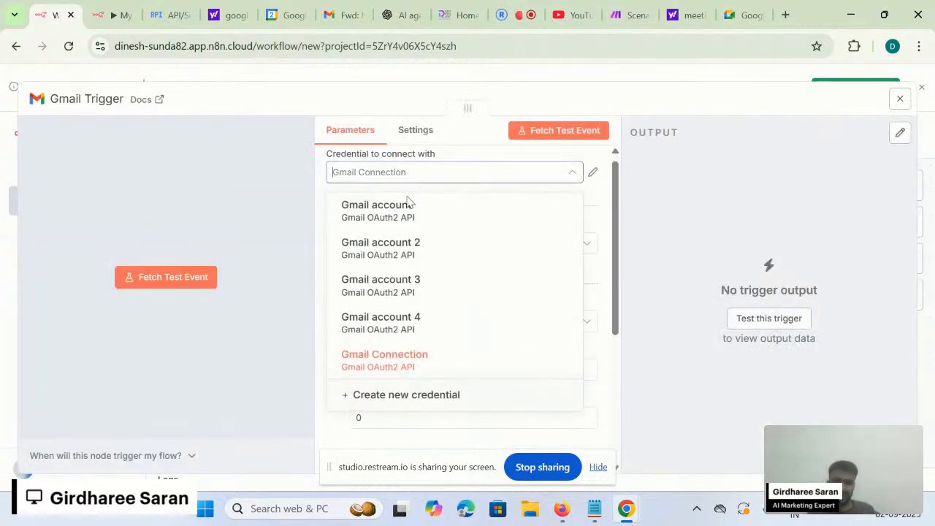
click(387, 287)
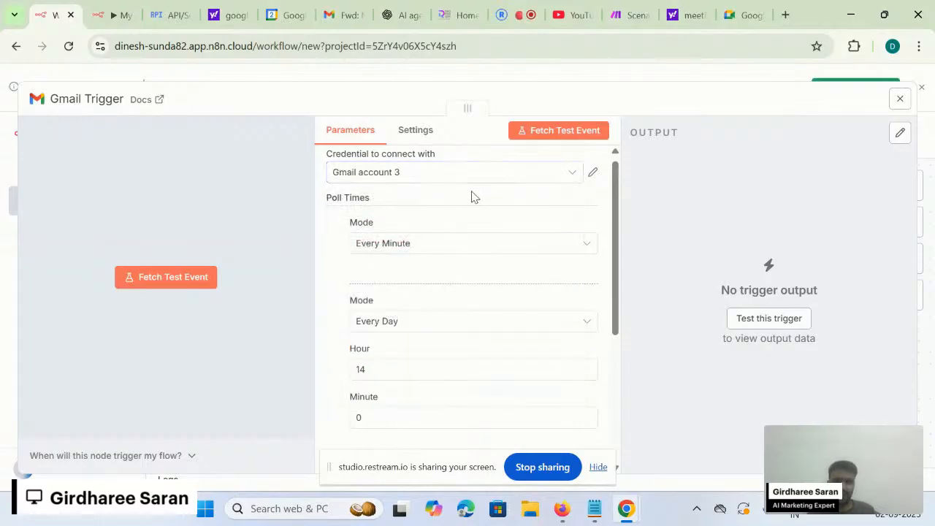
click(508, 180)
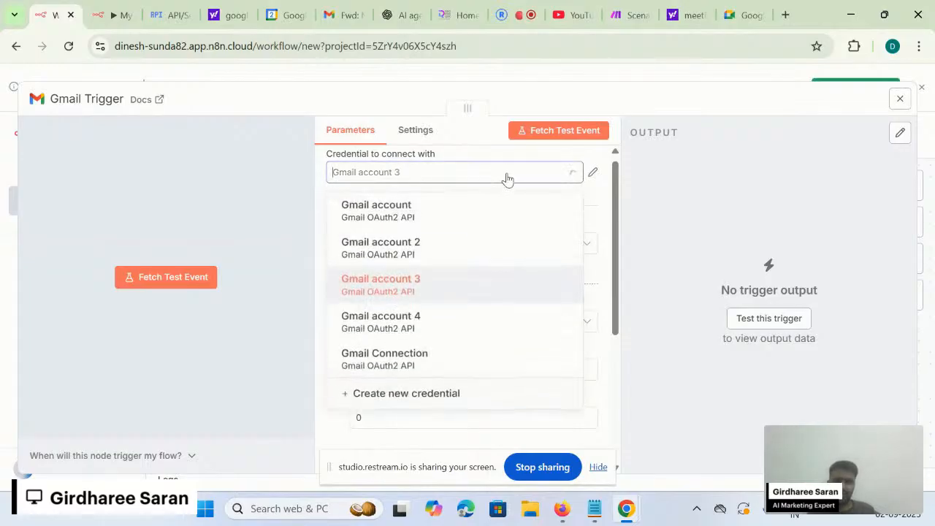
click(447, 396)
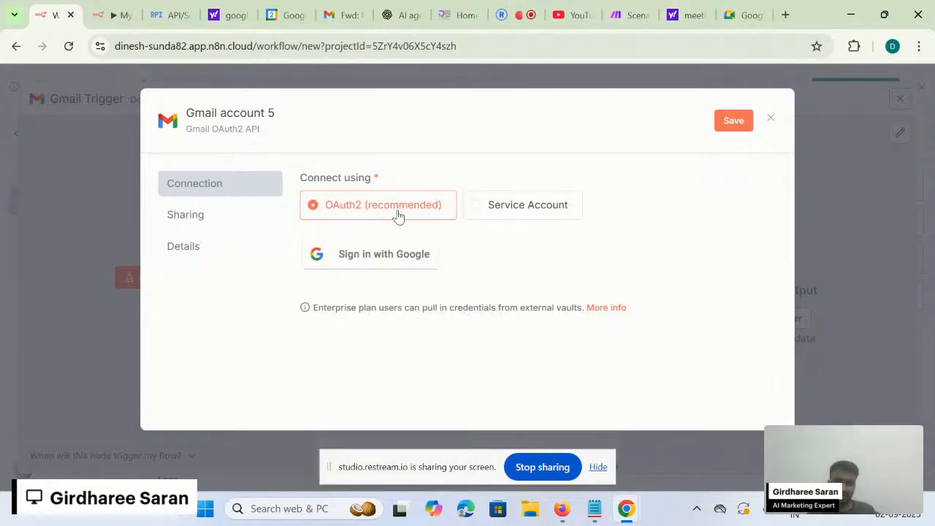
- Sign Gmail account 5 in with Google, granting ongoing access, and close the credential dialog
click(371, 252)
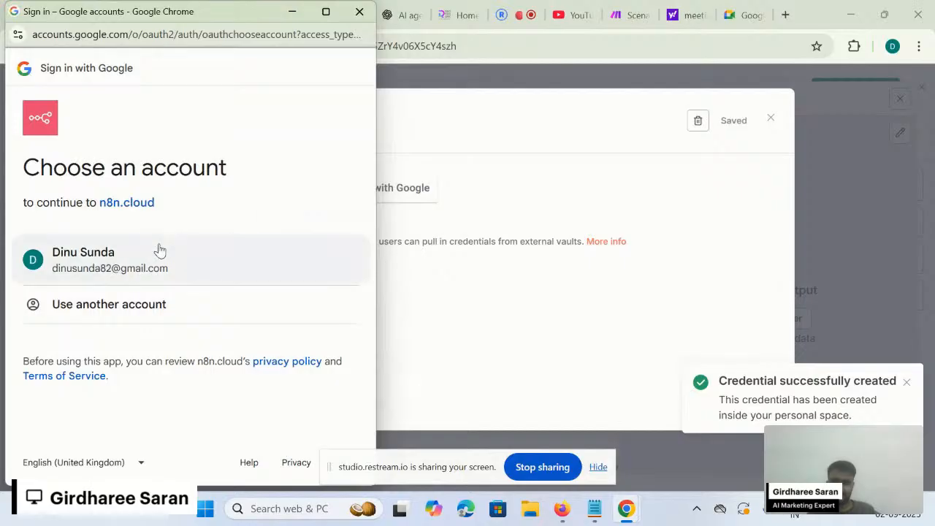
click(146, 252)
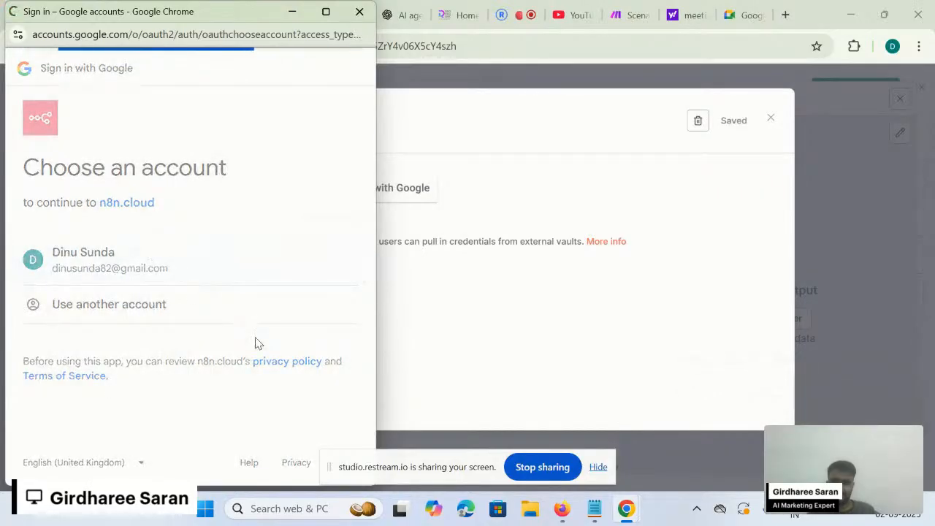
scroll(255, 337, down, 3)
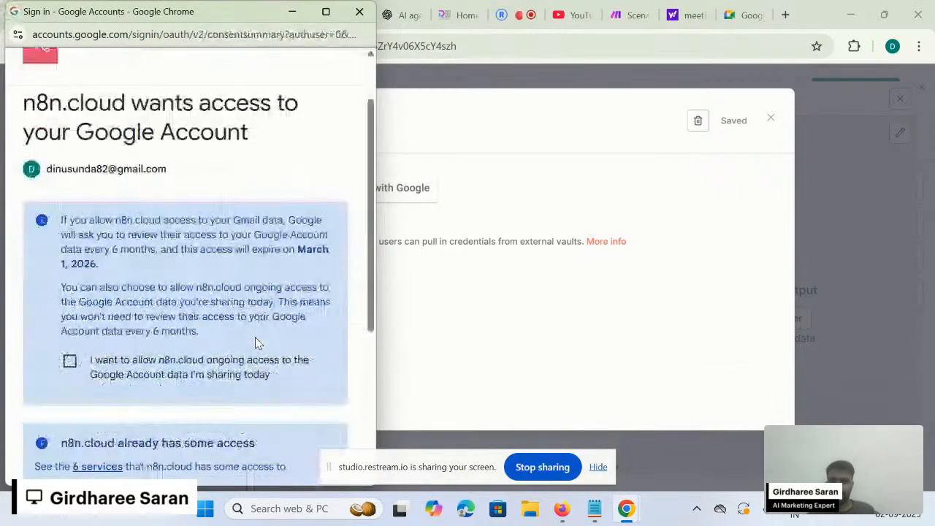
click(69, 193)
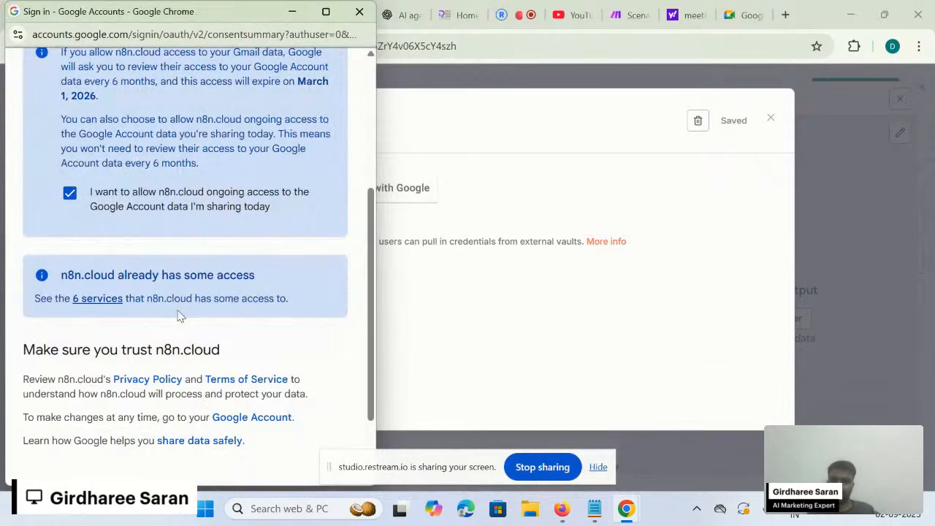
scroll(197, 378, down, 2)
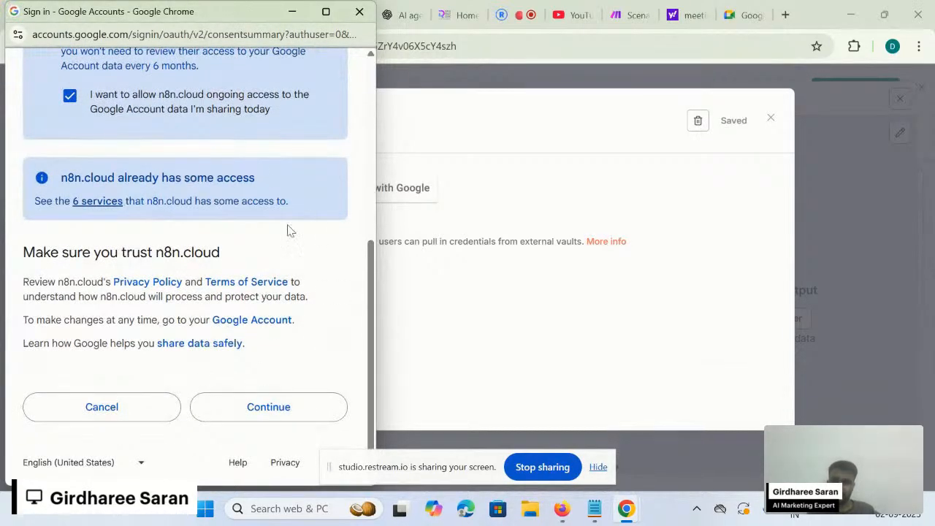
click(306, 409)
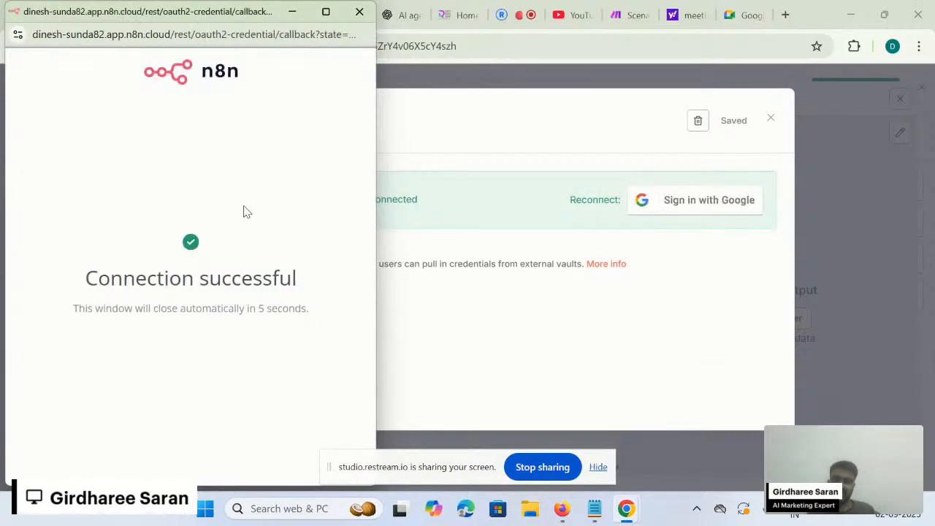
click(367, 15)
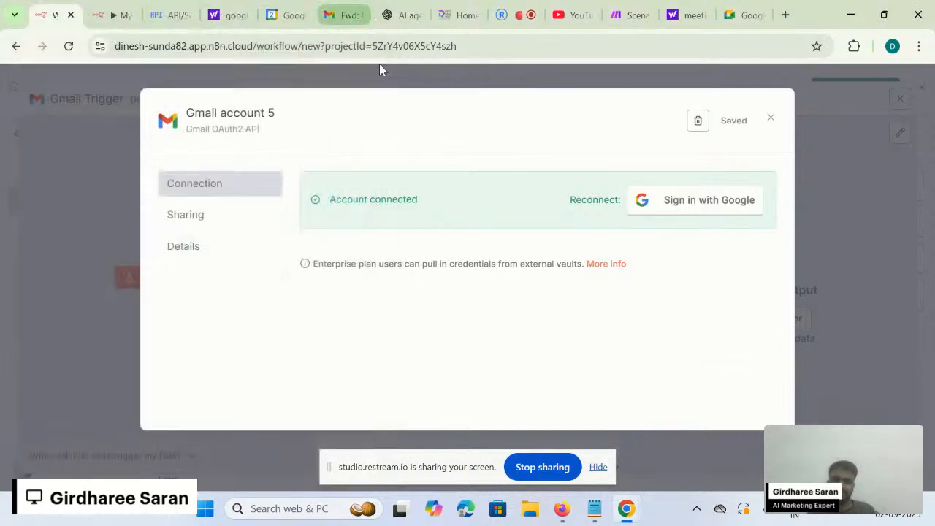
click(771, 121)
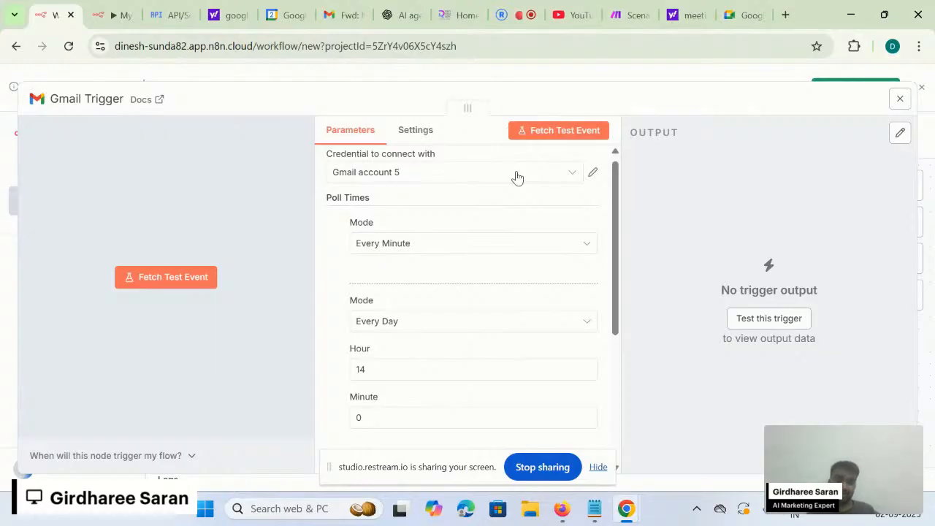
click(169, 14)
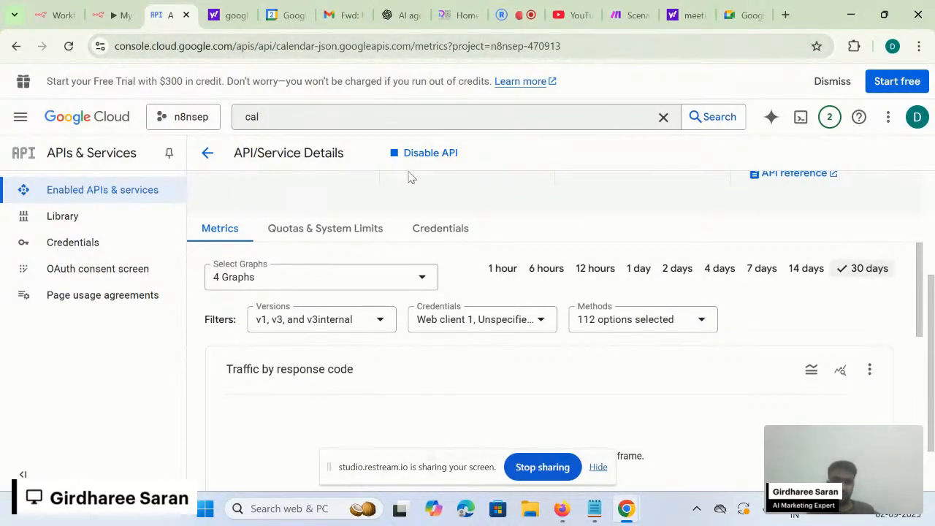
scroll(414, 189, up, 3)
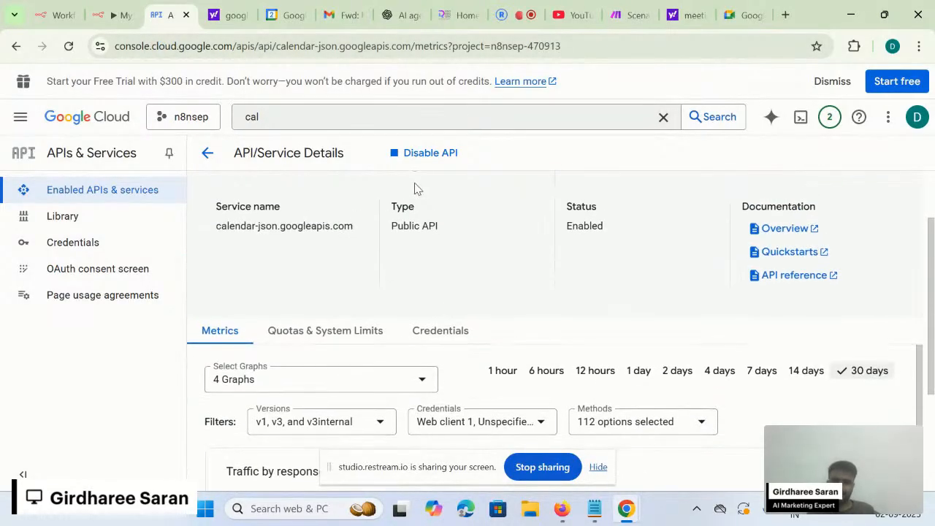
scroll(423, 384, down, 1)
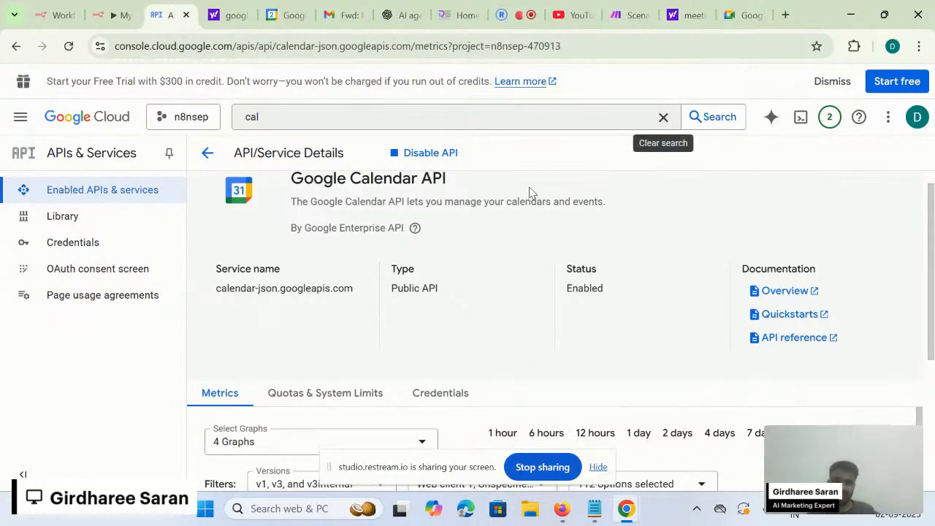
scroll(618, 290, down, 1)
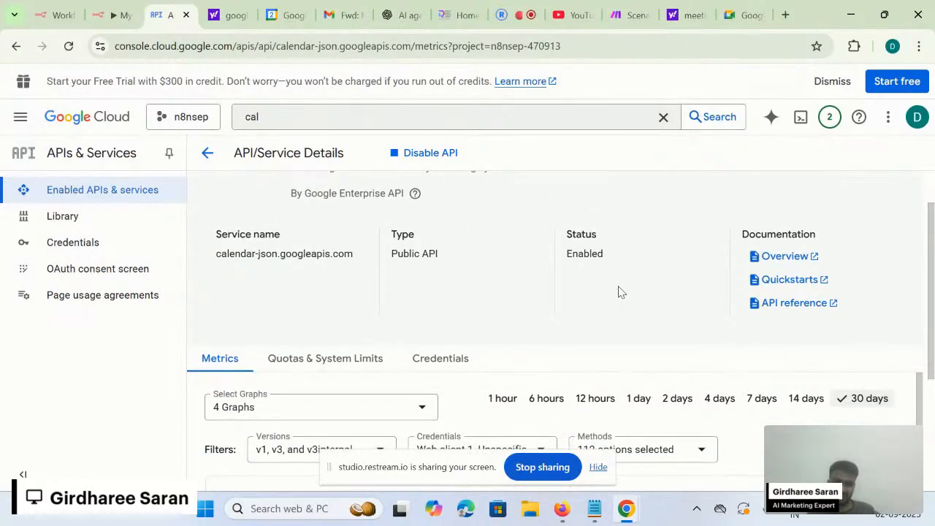
scroll(533, 358, down, 1)
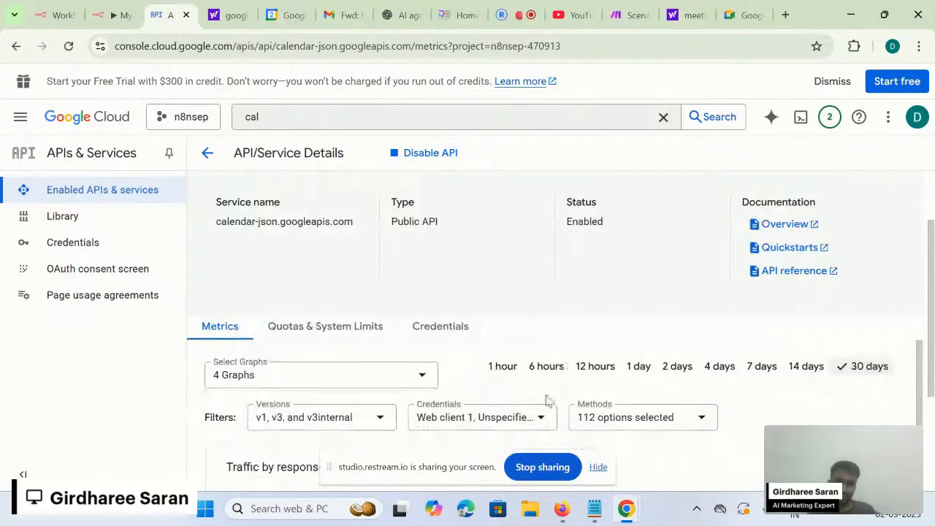
scroll(547, 397, down, 1)
scroll(548, 401, down, 1)
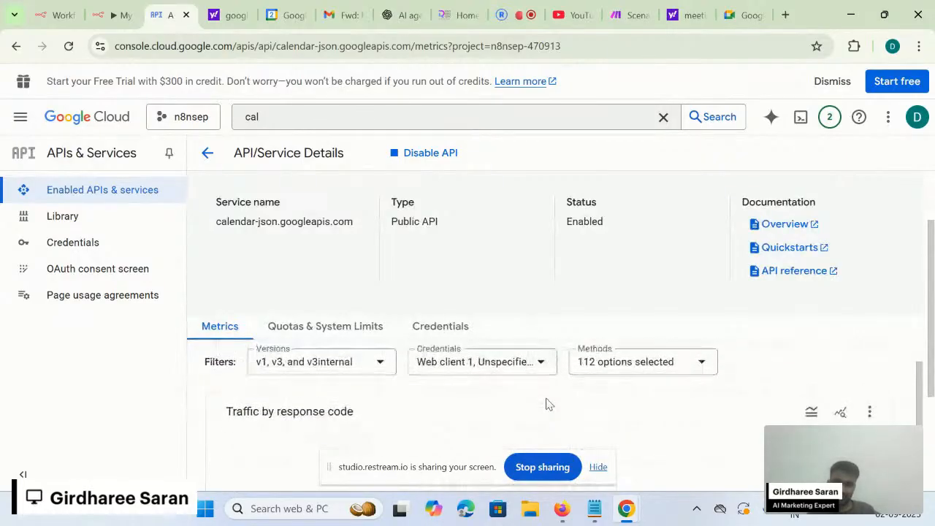
scroll(547, 400, up, 2)
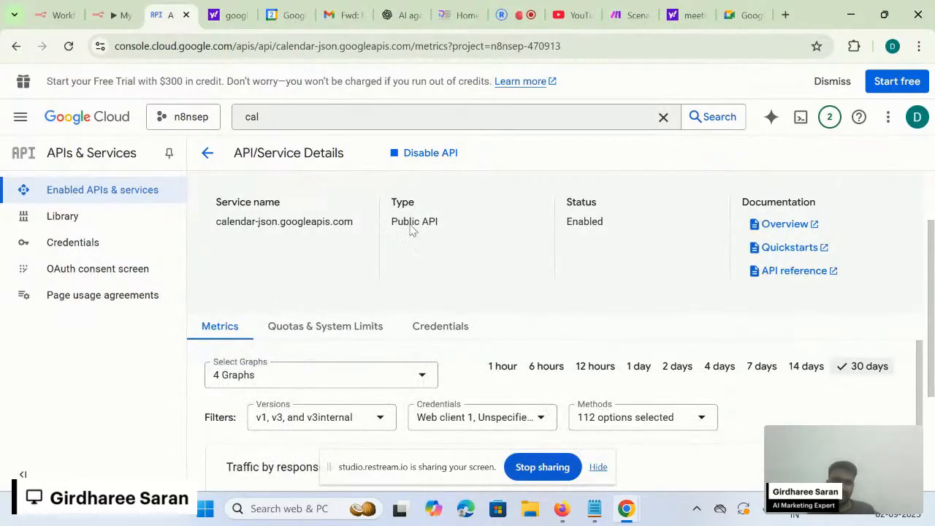
click(358, 117)
key(ctrl+a)
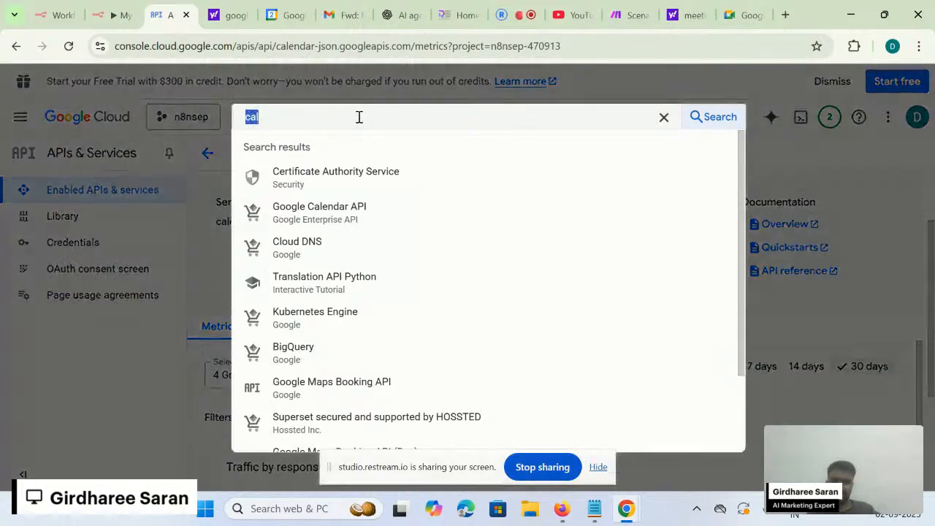
text(gmail)
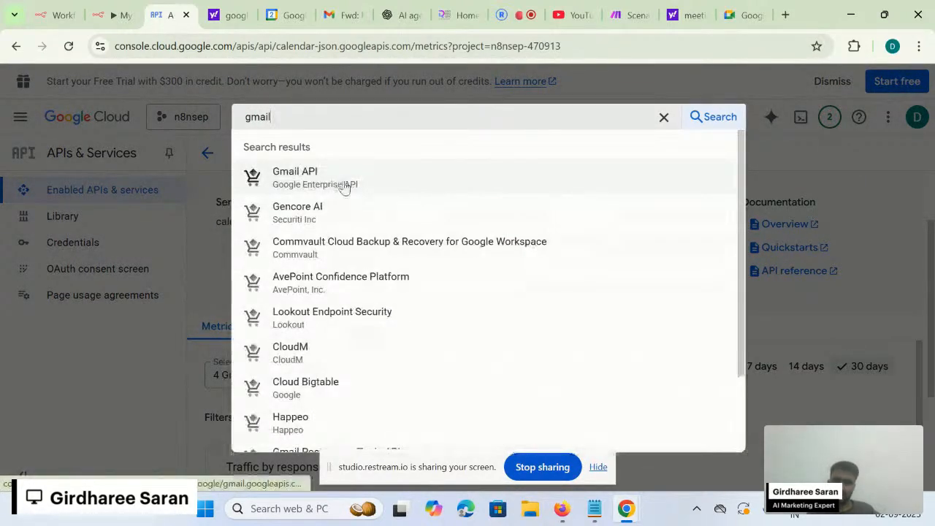
click(349, 183)
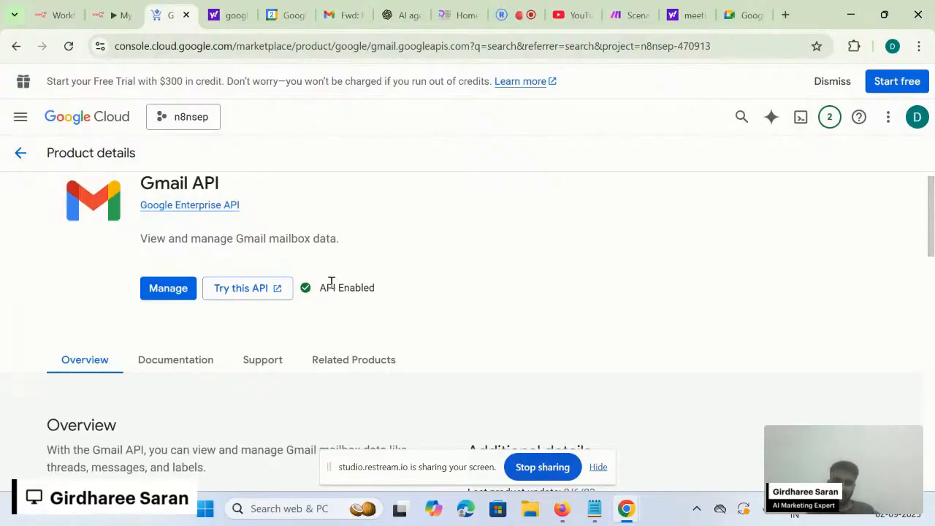
drag(322, 288, 376, 288)
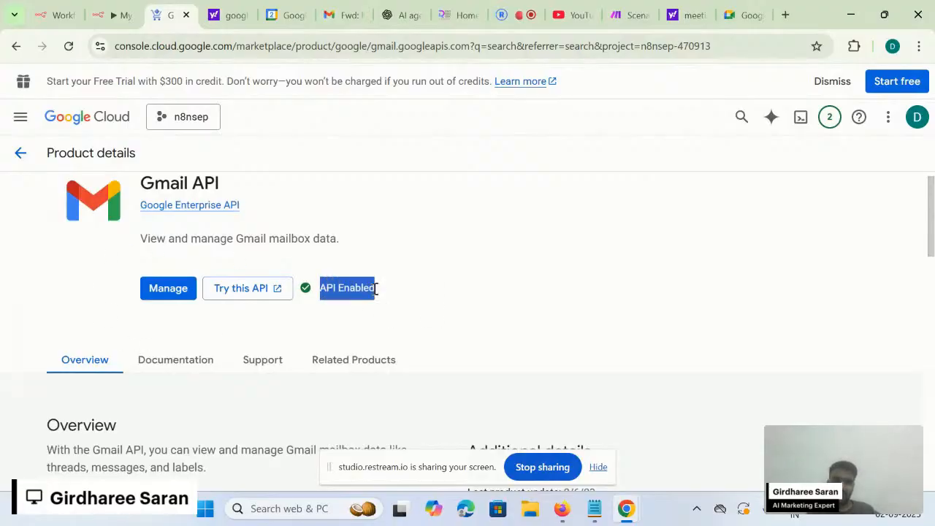
click(430, 324)
scroll(429, 324, up, 1)
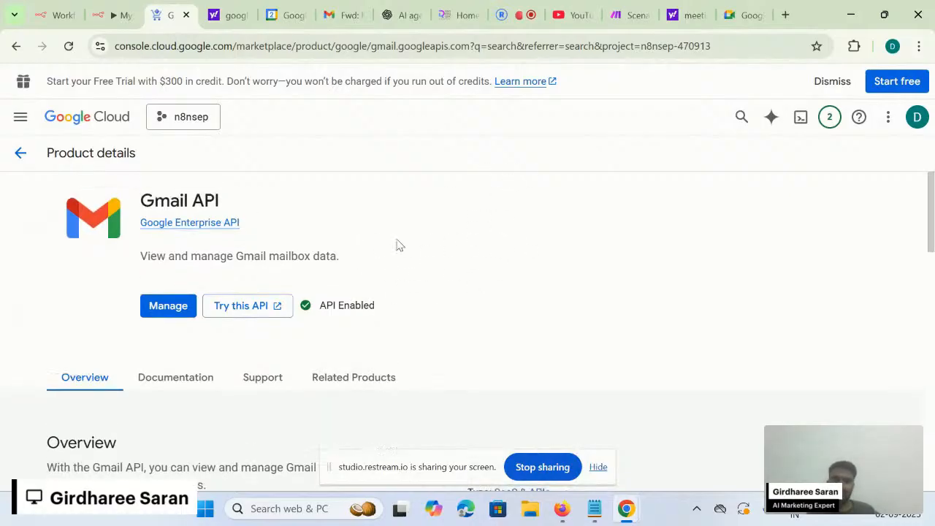
double_click(339, 305)
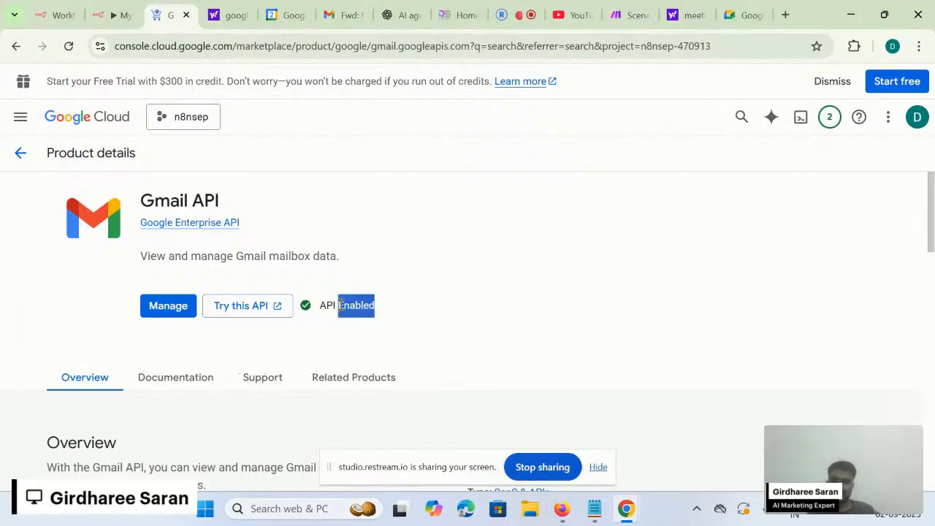
click(45, 15)
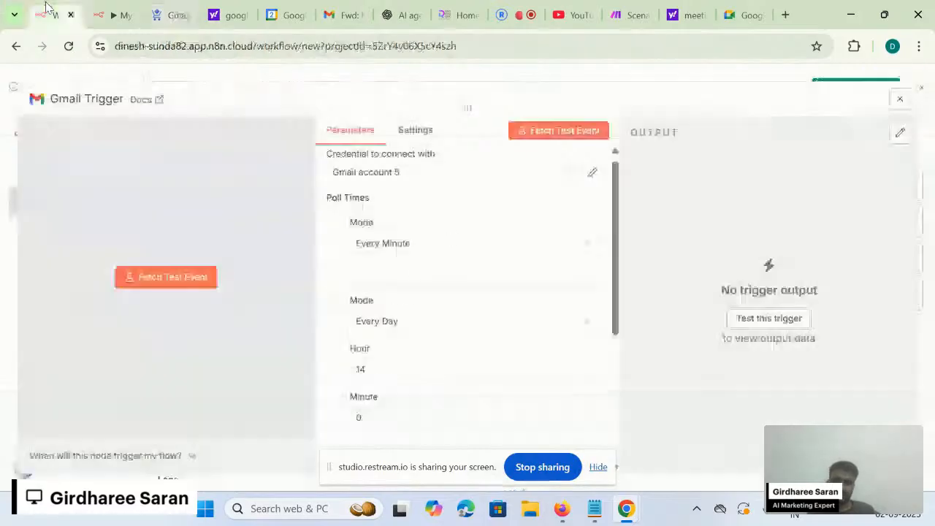
- Keep Message Received as the Gmail Trigger's event
scroll(521, 295, down, 3)
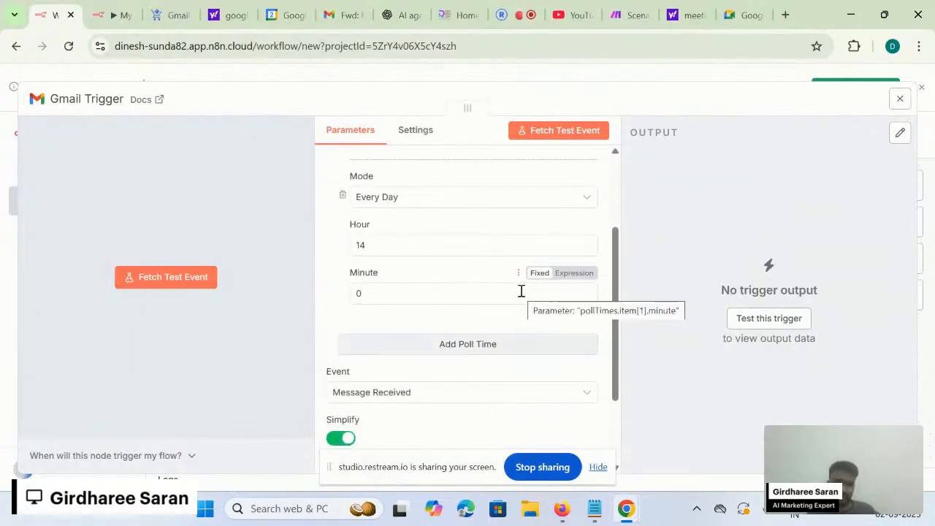
scroll(463, 336, down, 3)
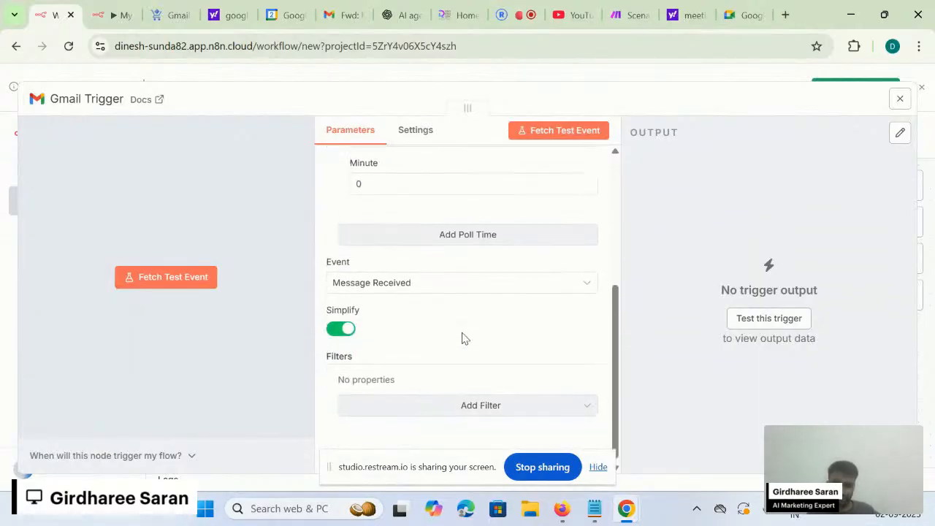
click(341, 278)
click(382, 319)
double_click(338, 361)
- Add an empty Search filter to the trigger, then switch to the Notepad code notes
click(388, 409)
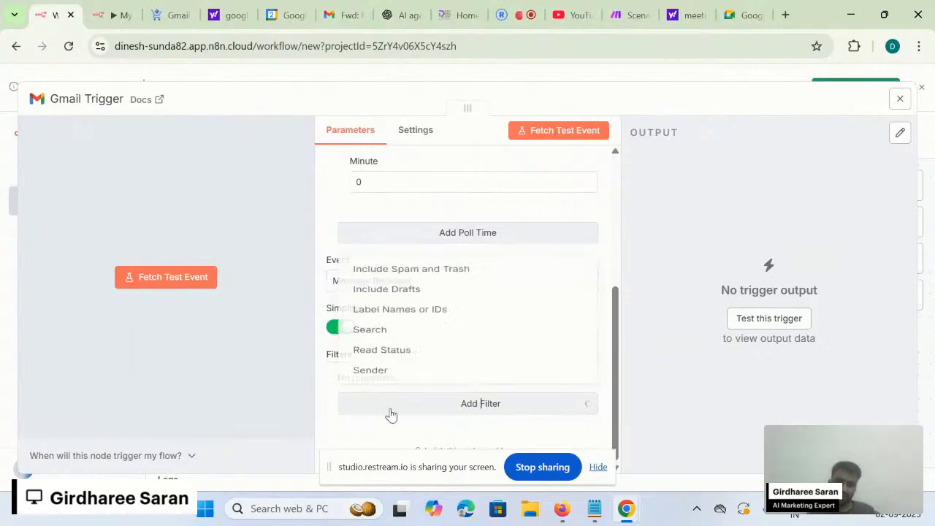
click(422, 332)
click(419, 355)
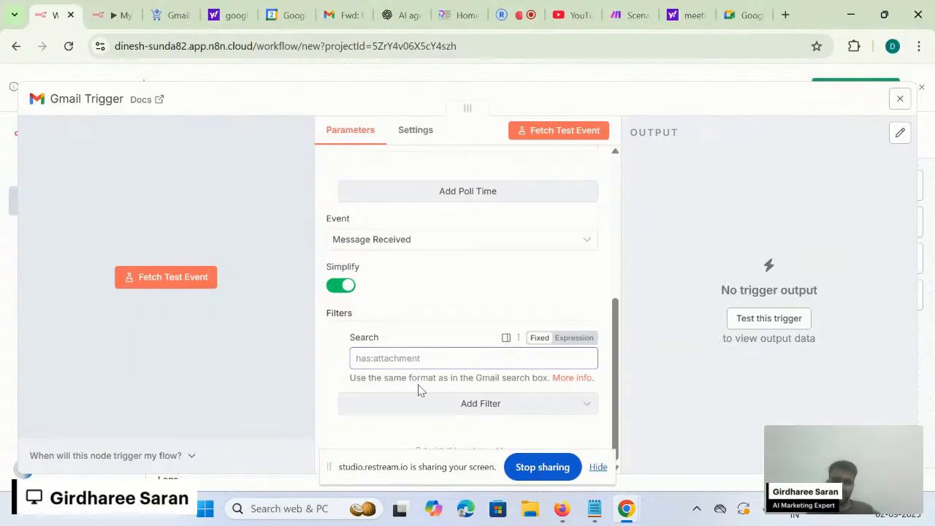
click(419, 385)
click(435, 367)
key(alt+Tab)
key(alt+Tab)
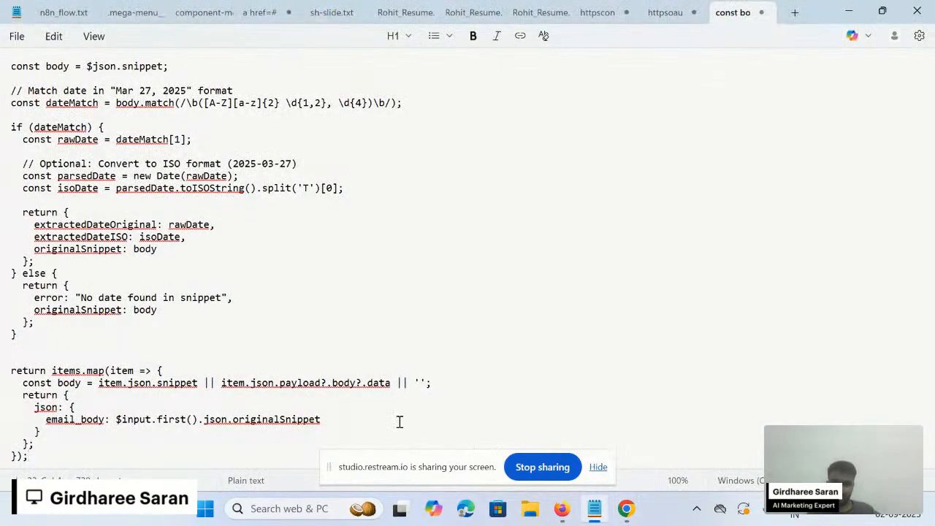
- Review the OAuth details and Code node script notes in Notepad, then go back to n8n
click(664, 11)
scroll(559, 105, up, 10)
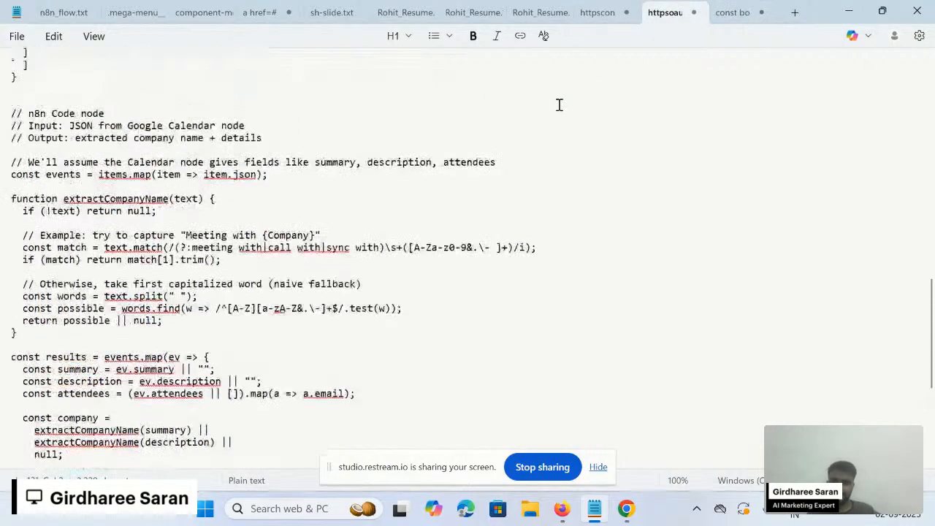
click(725, 10)
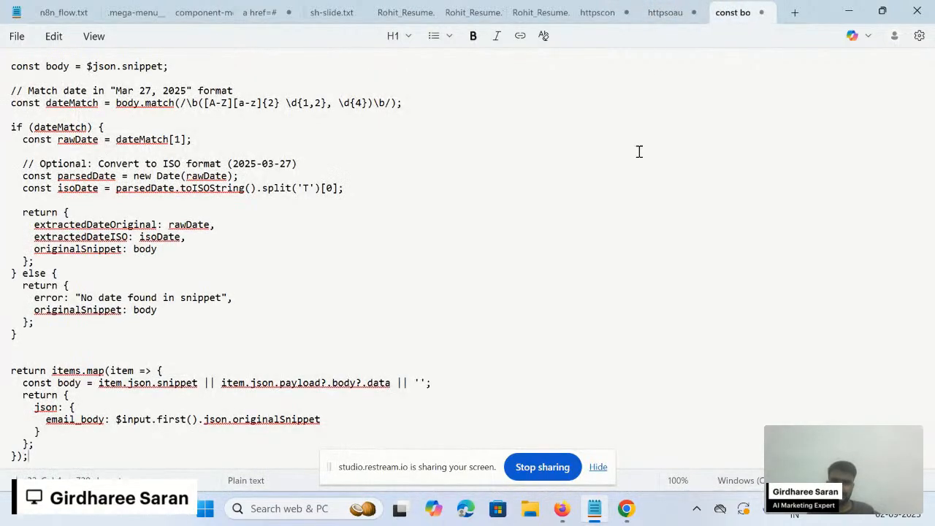
key(alt+Tab)
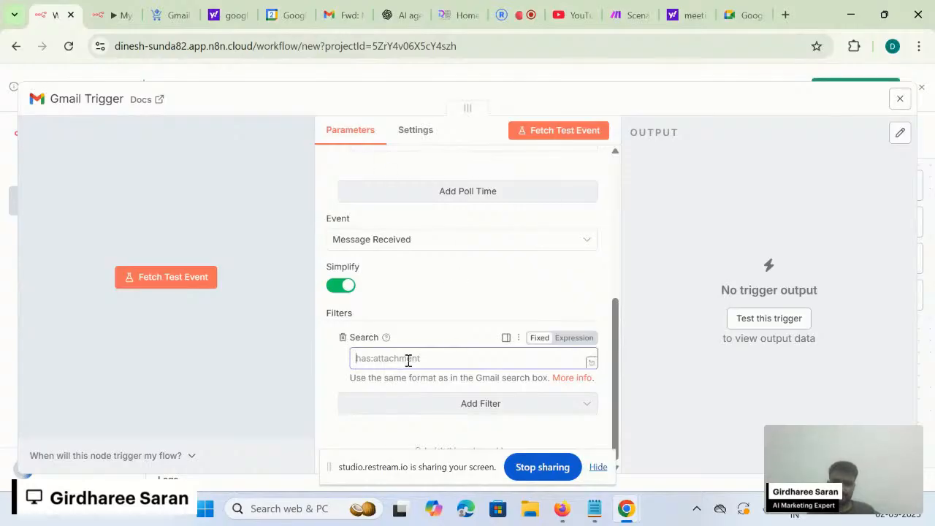
- Select the Search filter text in the earlier workflow's Gmail Trigger
click(120, 15)
scroll(359, 334, down, 3)
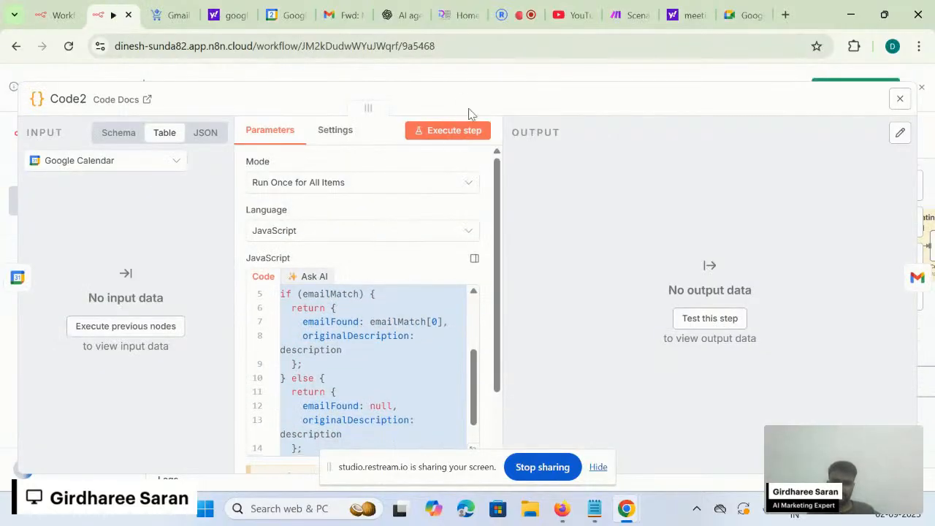
click(531, 74)
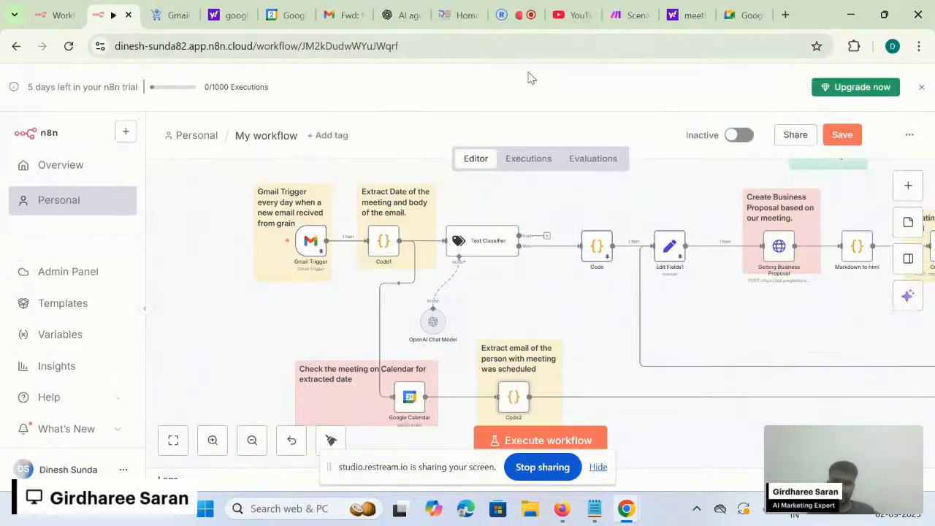
double_click(310, 241)
scroll(420, 408, down, 5)
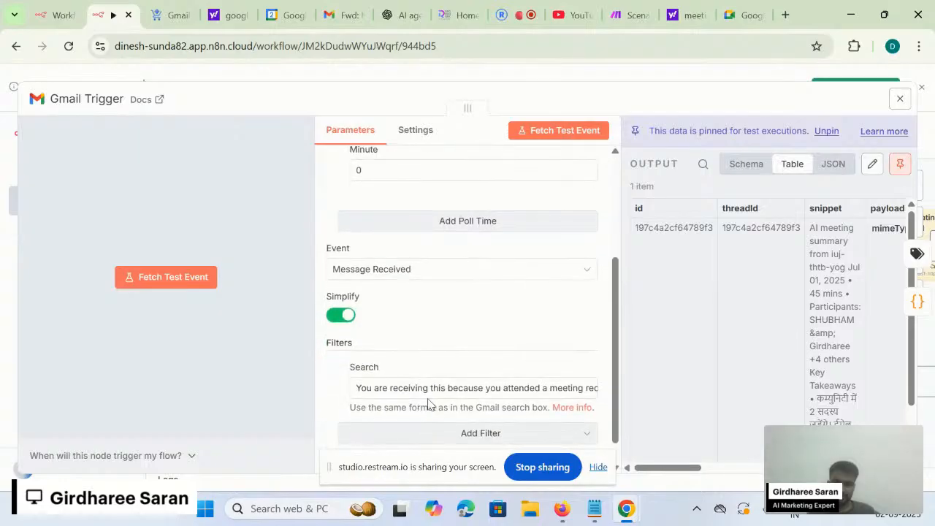
triple_click(431, 394)
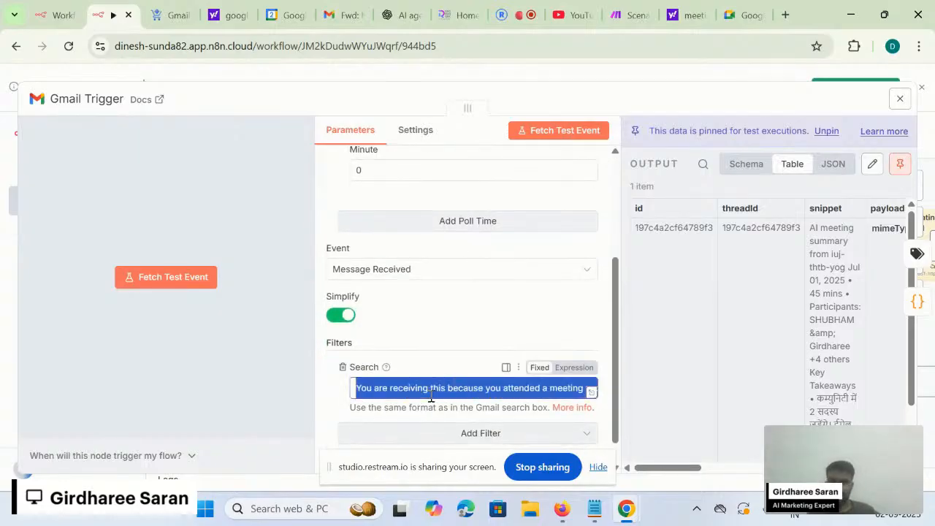
- Paste 'You are receiving this because you attended a meeting recorded with Grain.' into the new trigger's Search filter
click(50, 9)
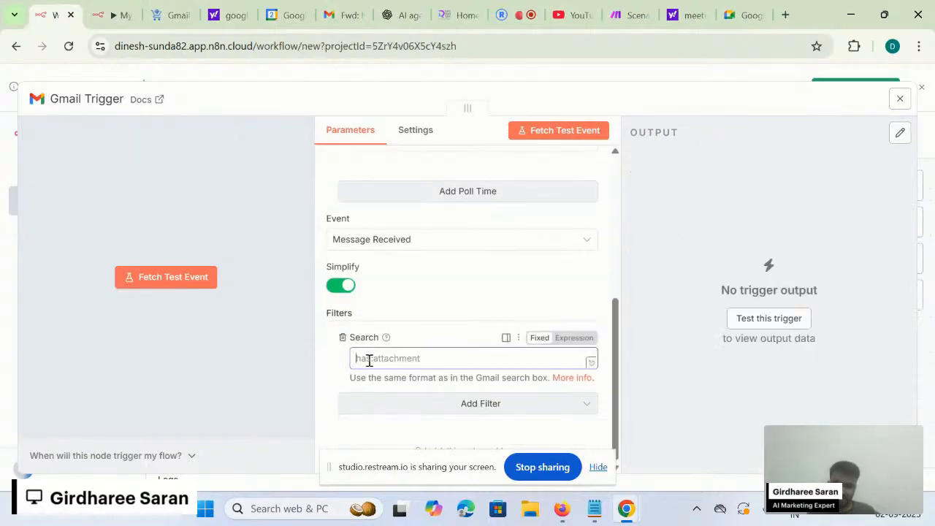
key(ctrl+v)
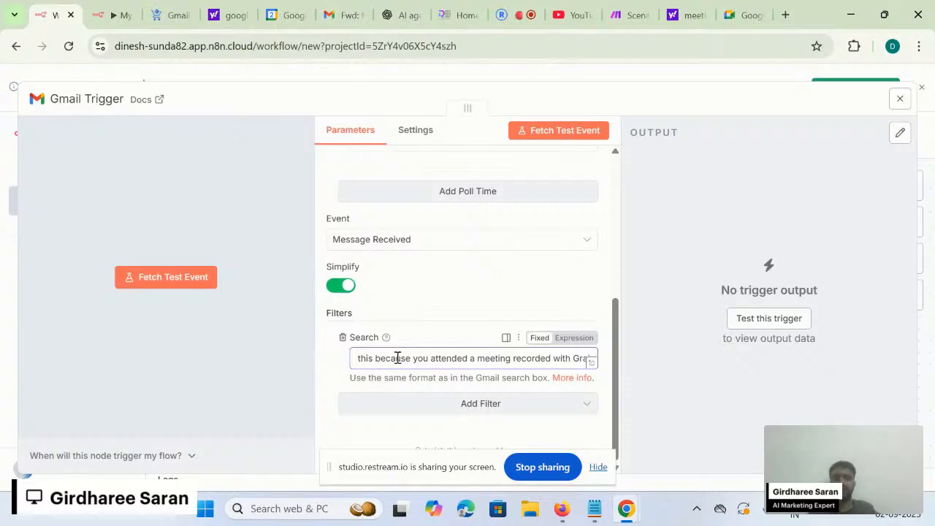
scroll(418, 358, left, 2)
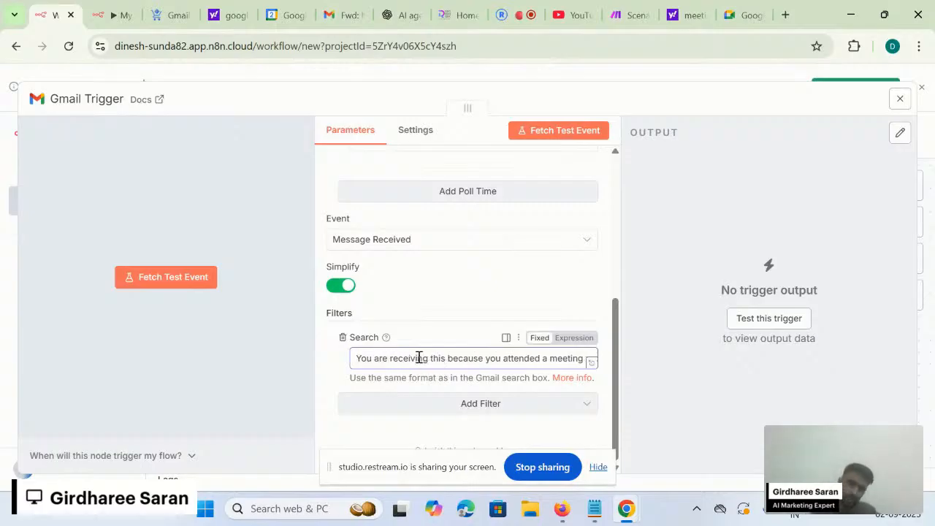
drag(359, 357, 448, 357)
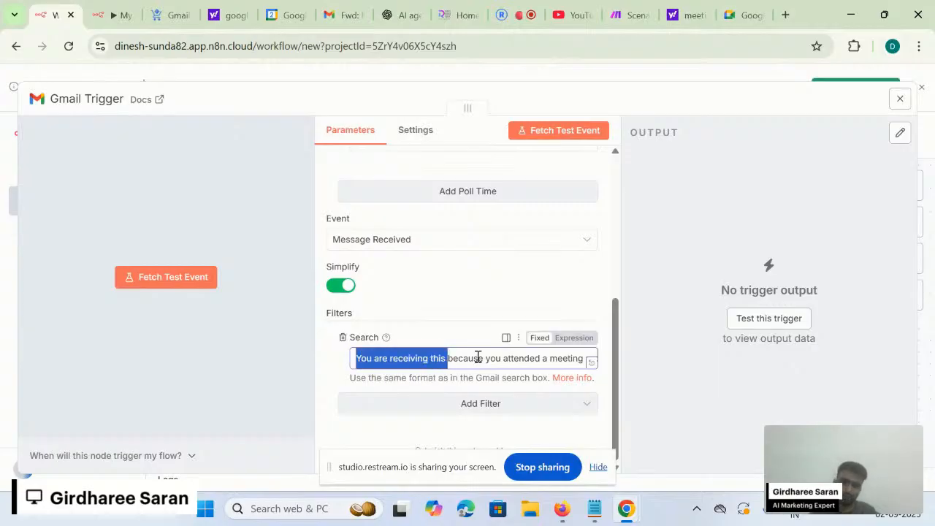
scroll(511, 358, right, 2)
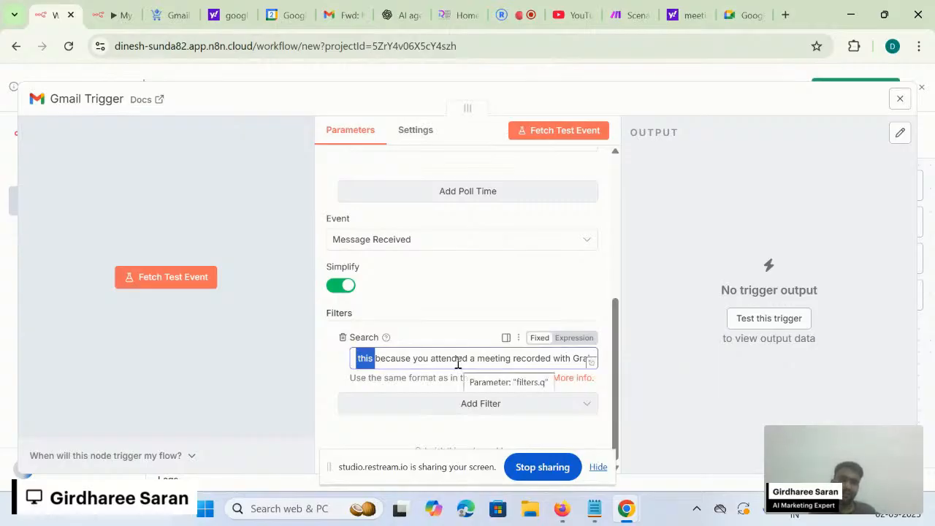
scroll(458, 363, left, 1)
scroll(458, 363, right, 1)
scroll(458, 363, left, 1)
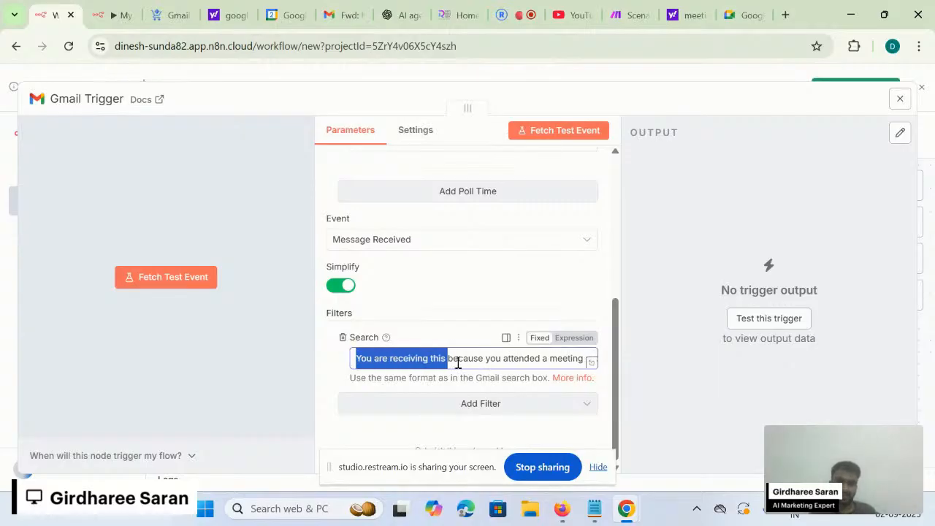
- Browse the Add Filter options without adding any, then close the Gmail Trigger panel
click(448, 436)
click(482, 412)
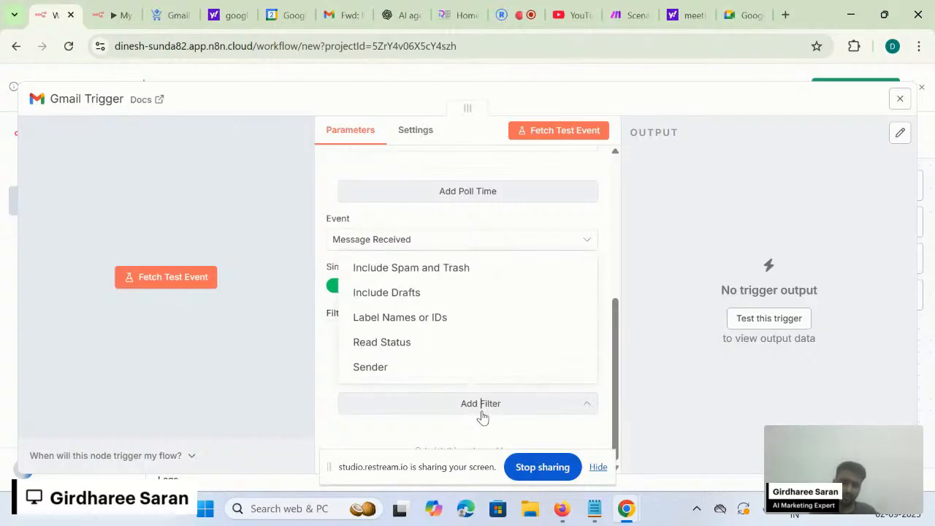
click(455, 445)
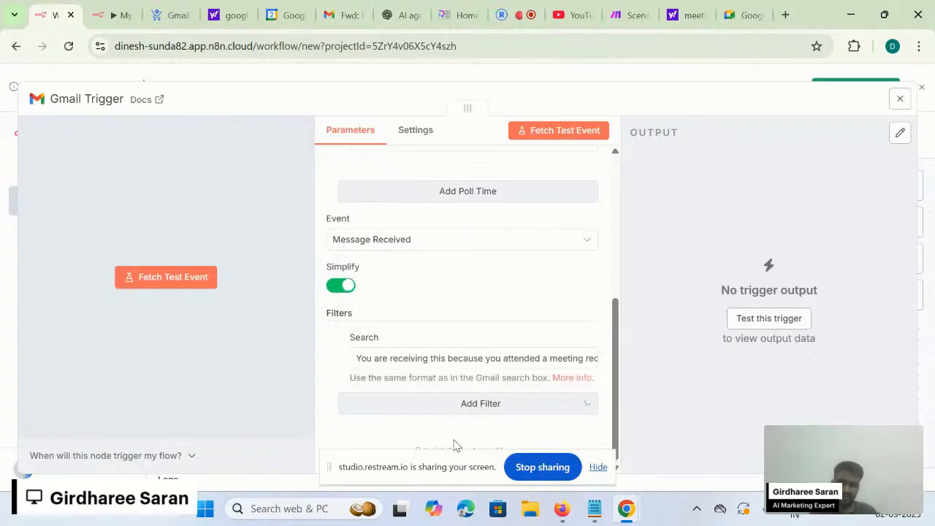
click(489, 417)
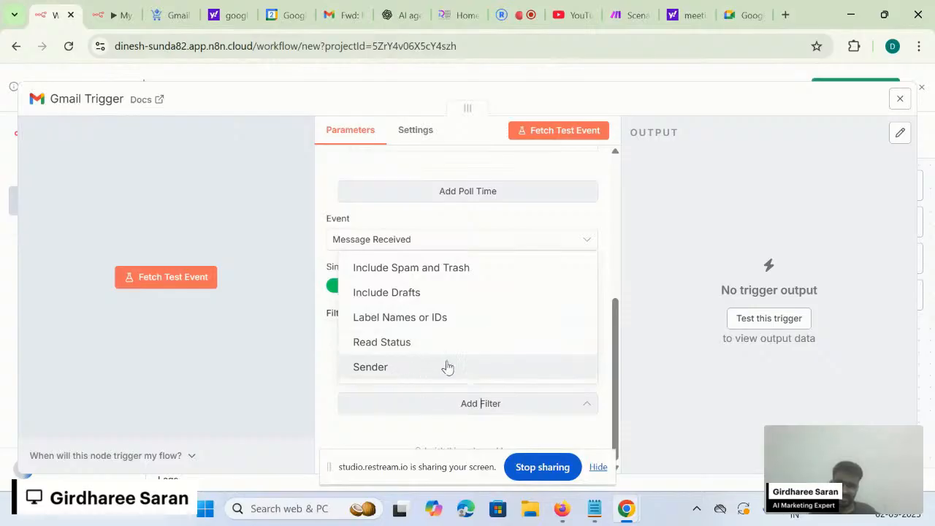
click(442, 434)
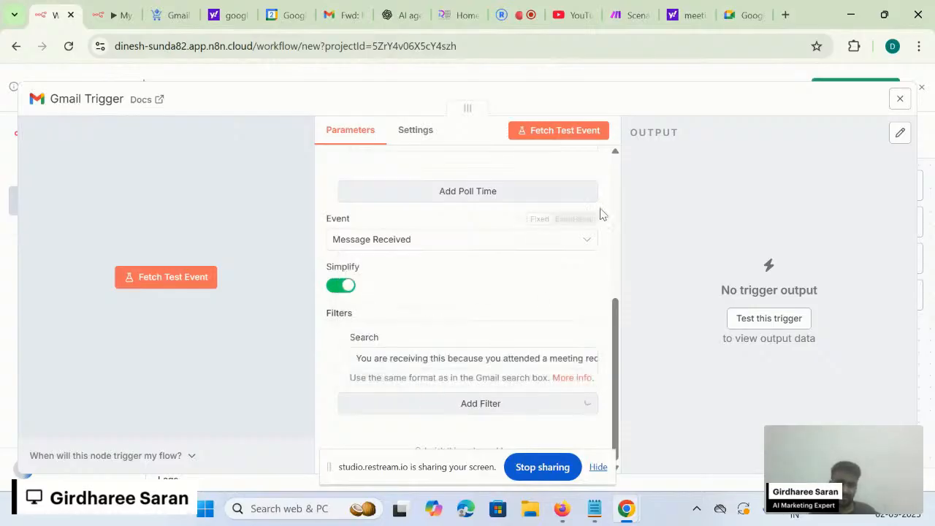
drag(448, 470, 267, 448)
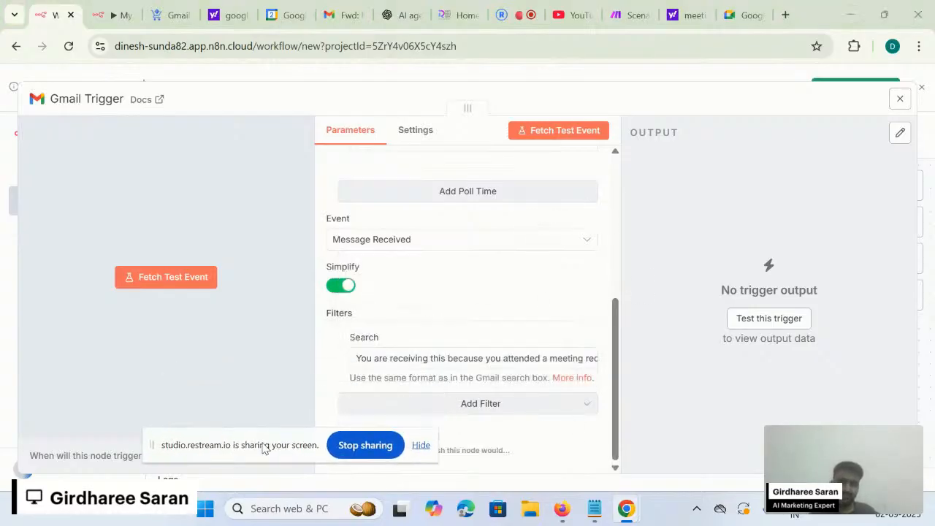
click(708, 76)
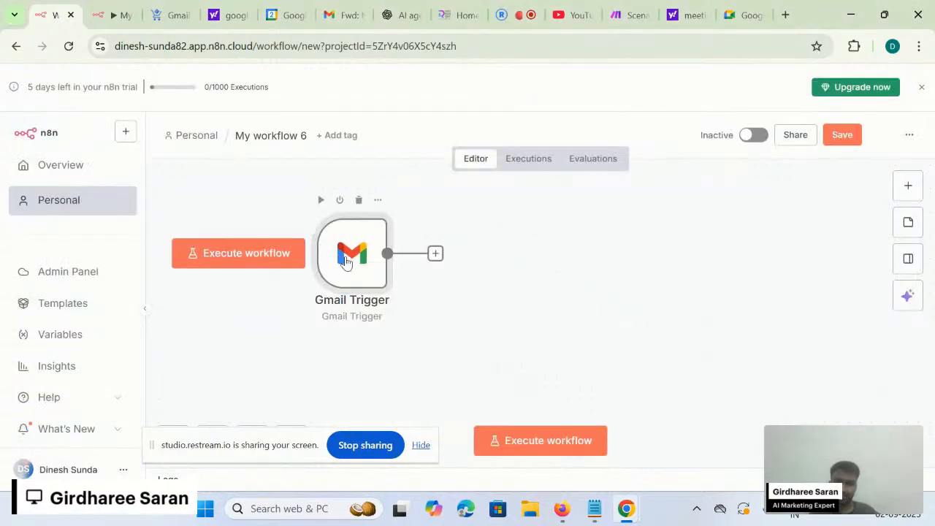
- Connect the Gmail Trigger to Gmail account 3 and fetch a test event
double_click(346, 263)
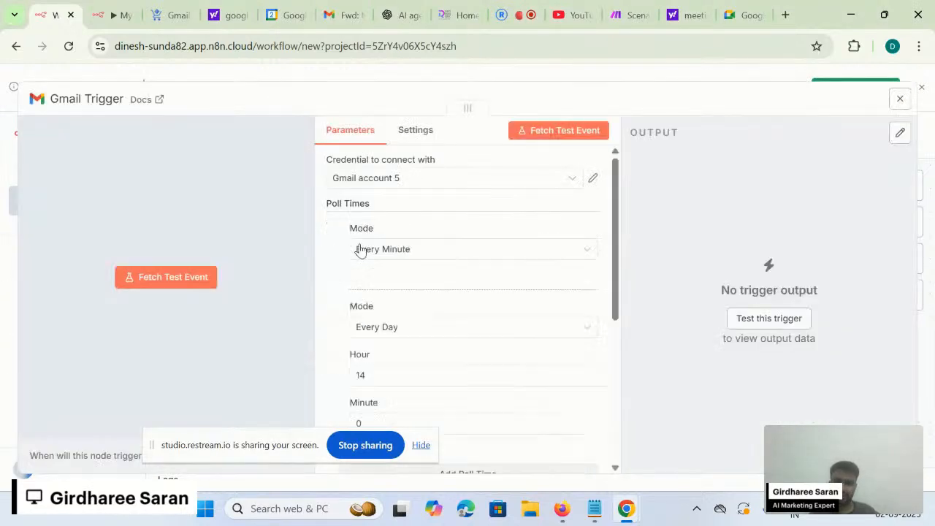
click(421, 181)
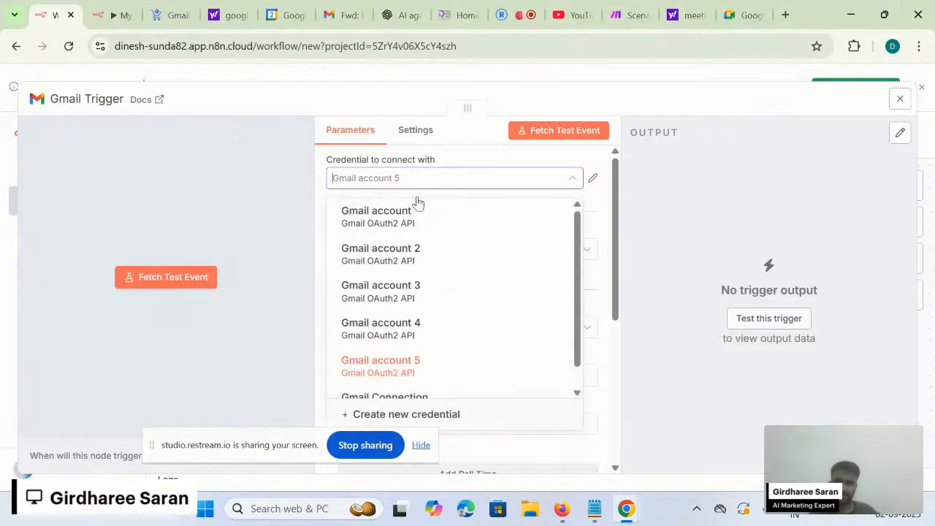
click(396, 308)
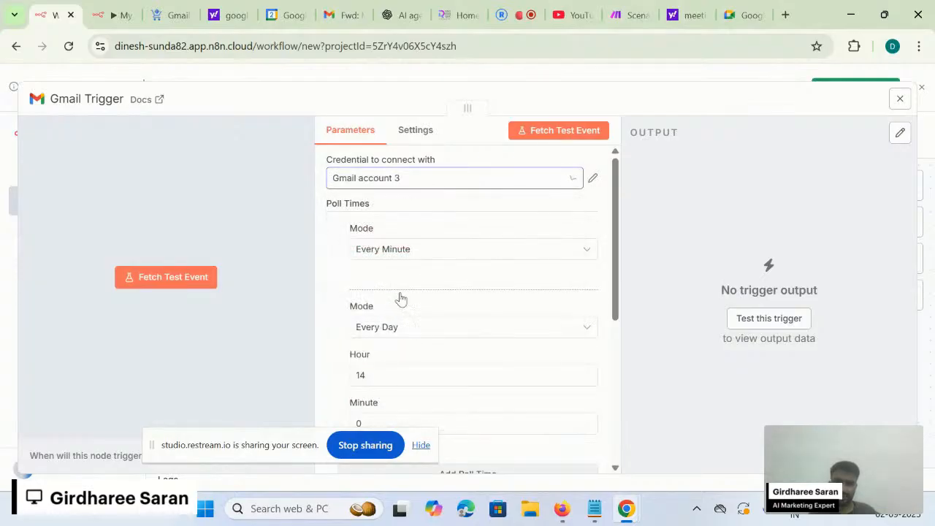
click(539, 135)
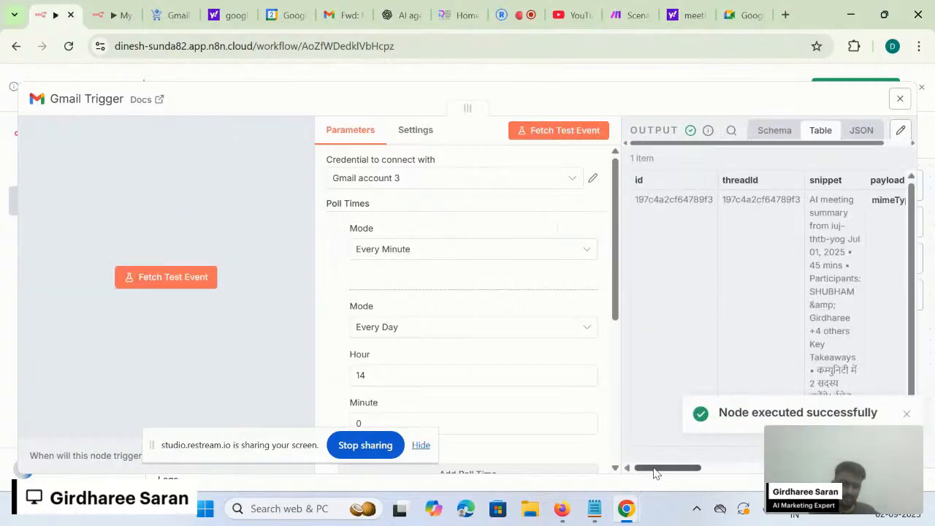
- Browse the fetched meeting summary email's snippet, sender, subject and recipient in the output table
mouse_move(656, 468)
mouse_down()
mouse_move(719, 468)
mouse_move(640, 465)
mouse_up()
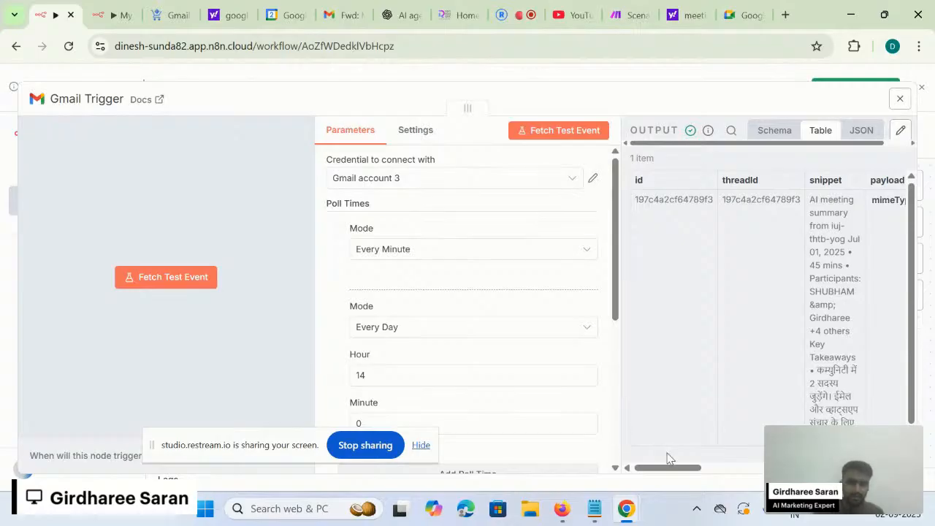
scroll(764, 234, right, 3)
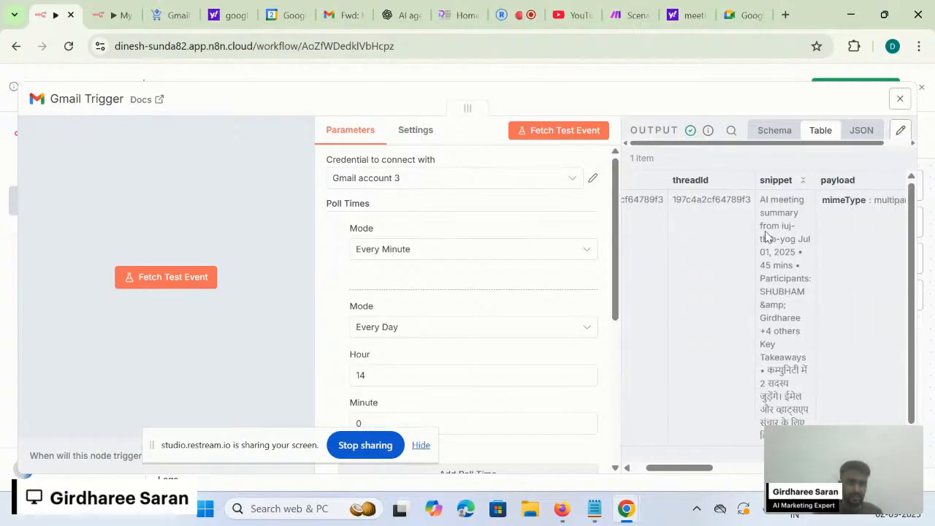
scroll(766, 306, down, 2)
scroll(767, 307, up, 2)
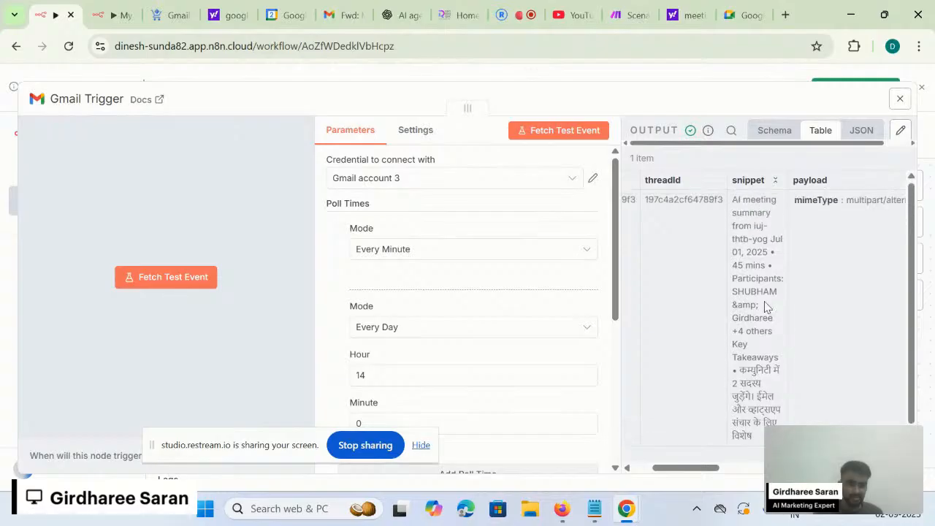
scroll(753, 309, right, 3)
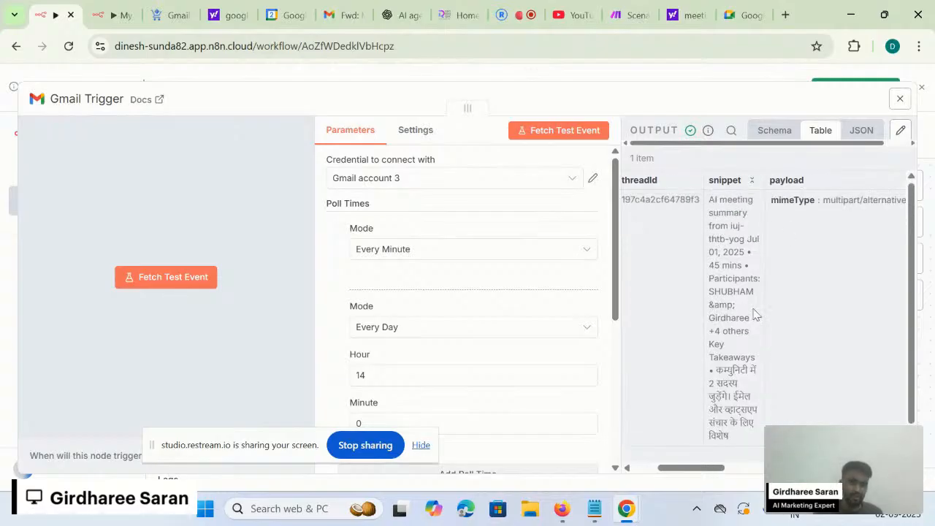
scroll(820, 260, right, 5)
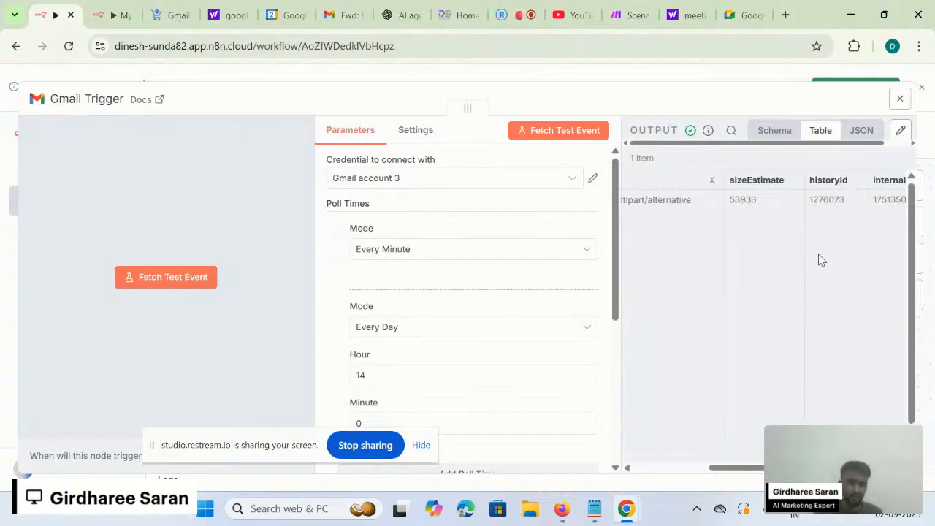
scroll(821, 260, right, 5)
scroll(821, 260, left, 5)
scroll(821, 260, right, 5)
scroll(821, 260, right, 1)
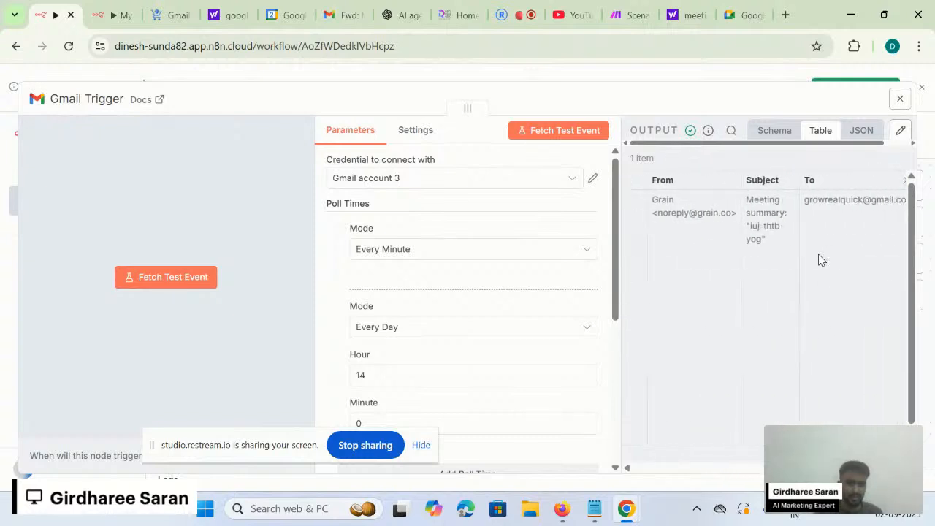
scroll(815, 270, right, 1)
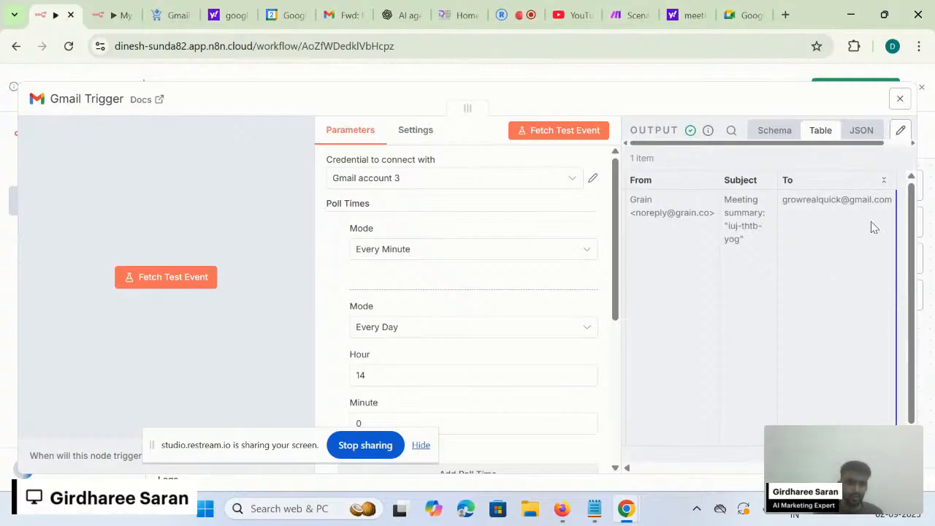
triple_click(822, 199)
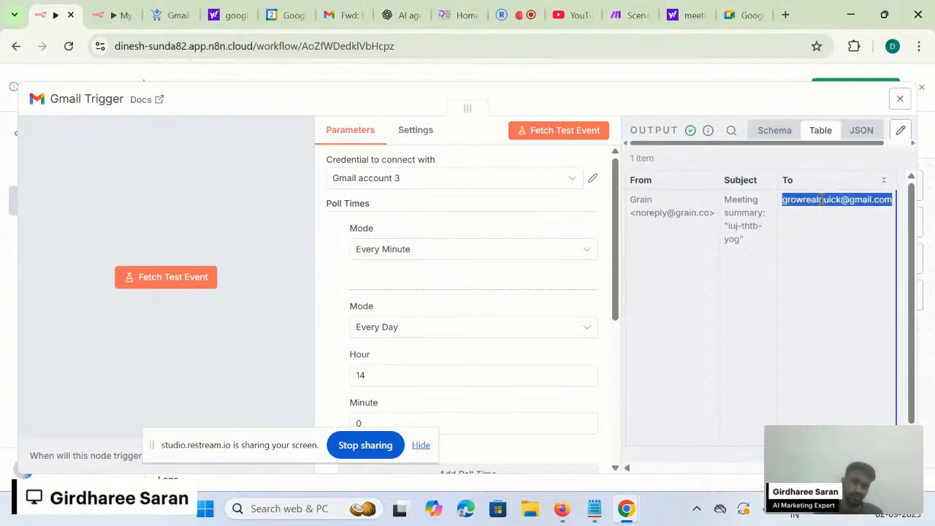
click(797, 259)
scroll(797, 258, left, 3)
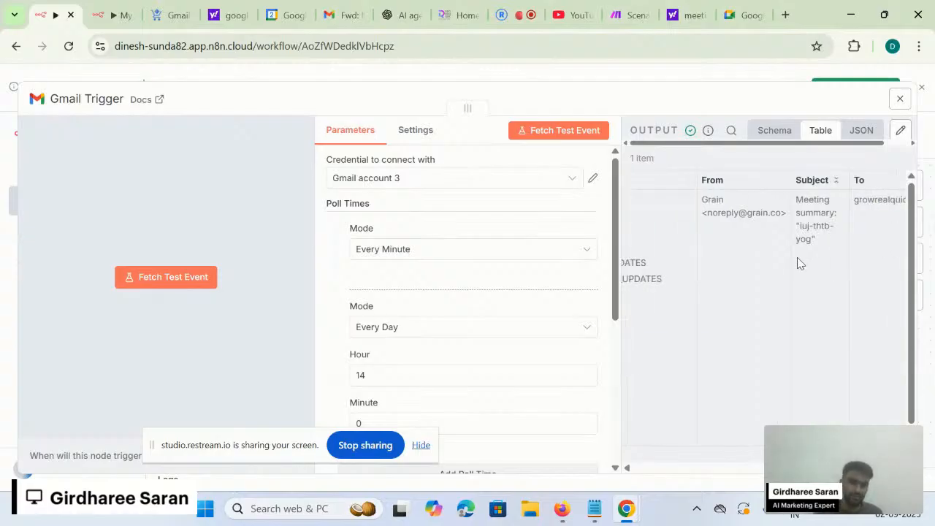
scroll(798, 262, left, 10)
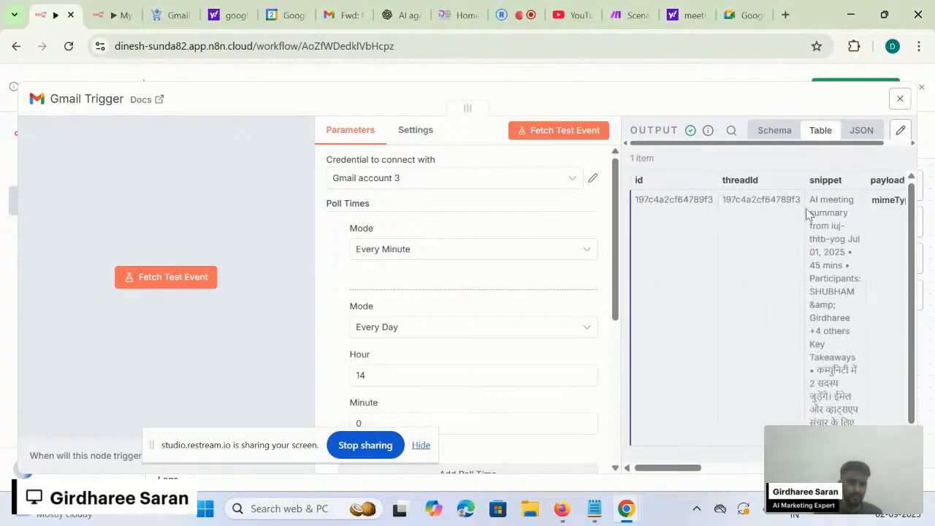
- Switch the trigger output through schema and table views to raw JSON
click(774, 130)
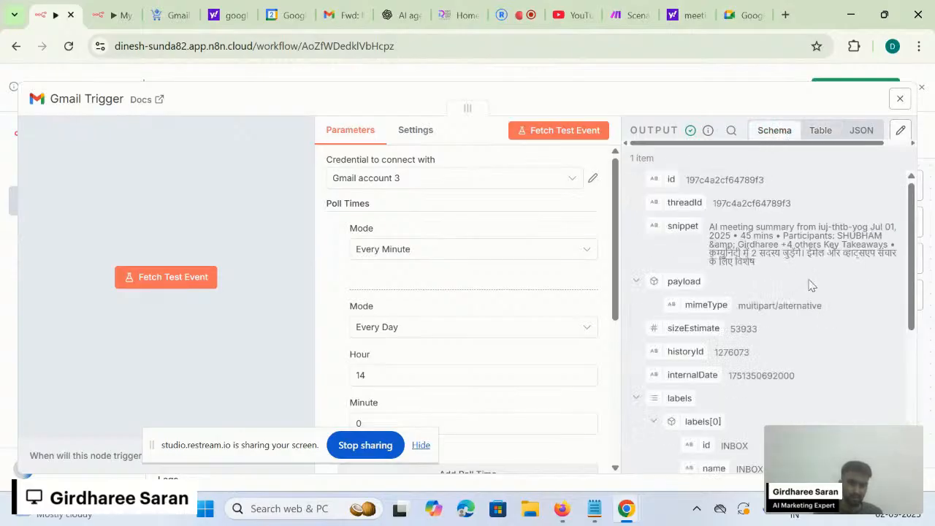
scroll(803, 239, down, 5)
scroll(802, 238, up, 5)
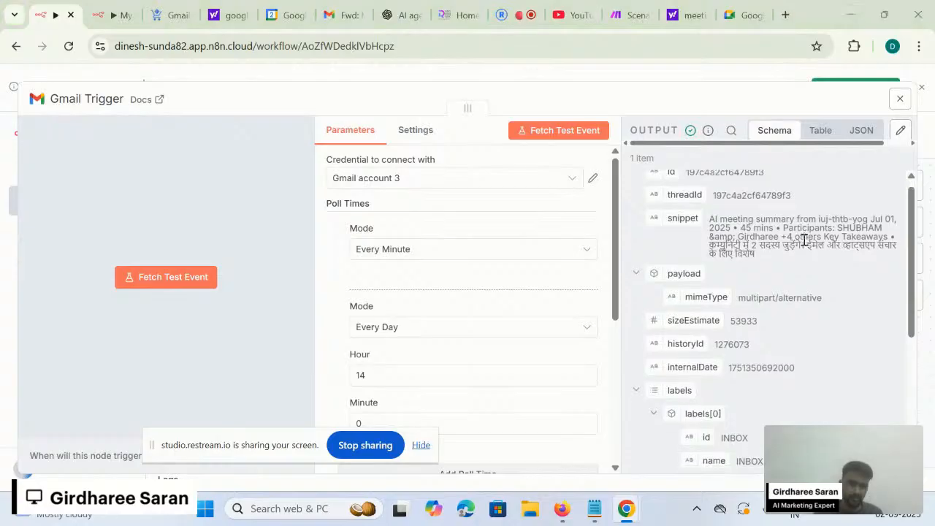
key(super+Tab)
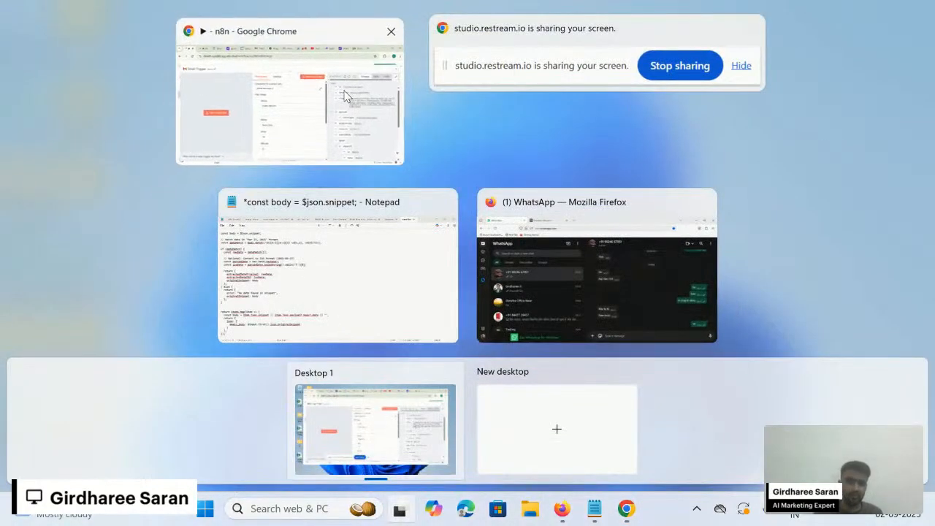
click(345, 96)
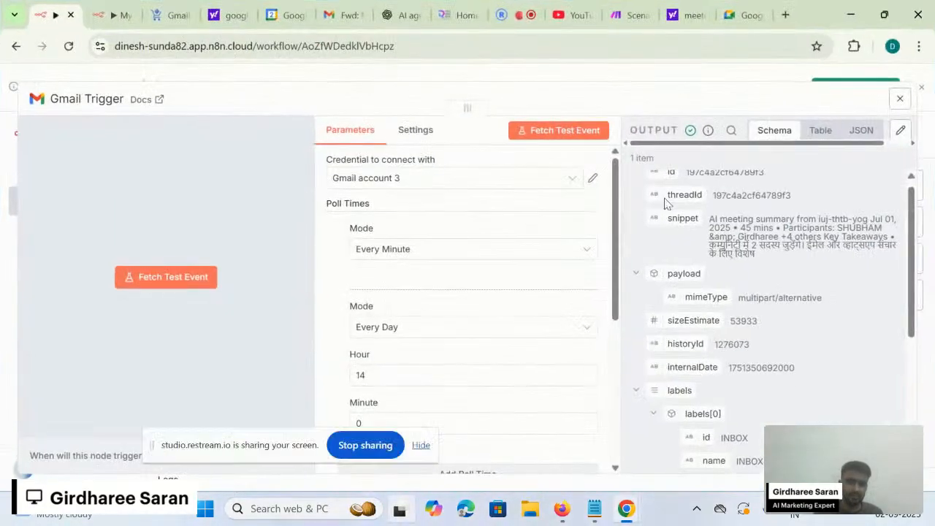
click(828, 135)
click(861, 131)
scroll(779, 294, down, 4)
scroll(779, 294, up, 4)
scroll(780, 294, down, 4)
scroll(779, 294, up, 5)
scroll(779, 293, down, 3)
scroll(779, 293, up, 3)
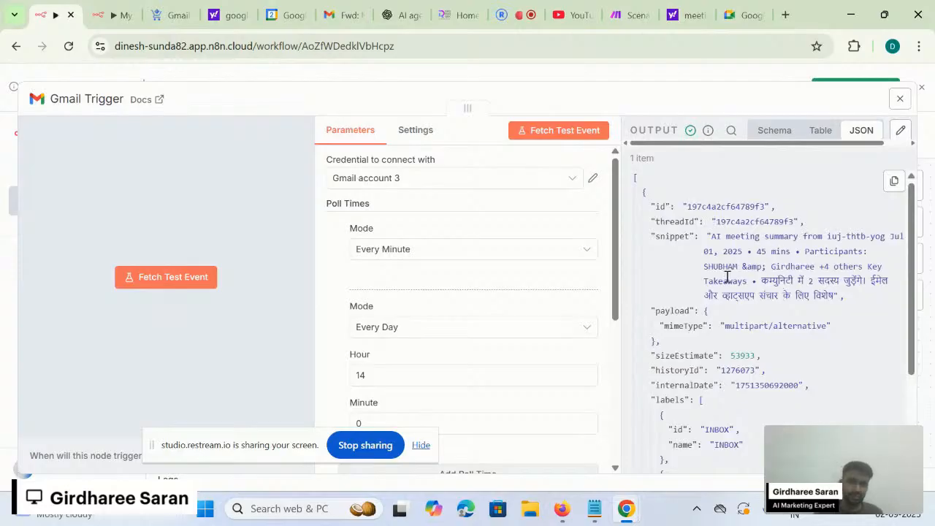
- Search the JSON output for 'snippet', then clear the search
click(731, 130)
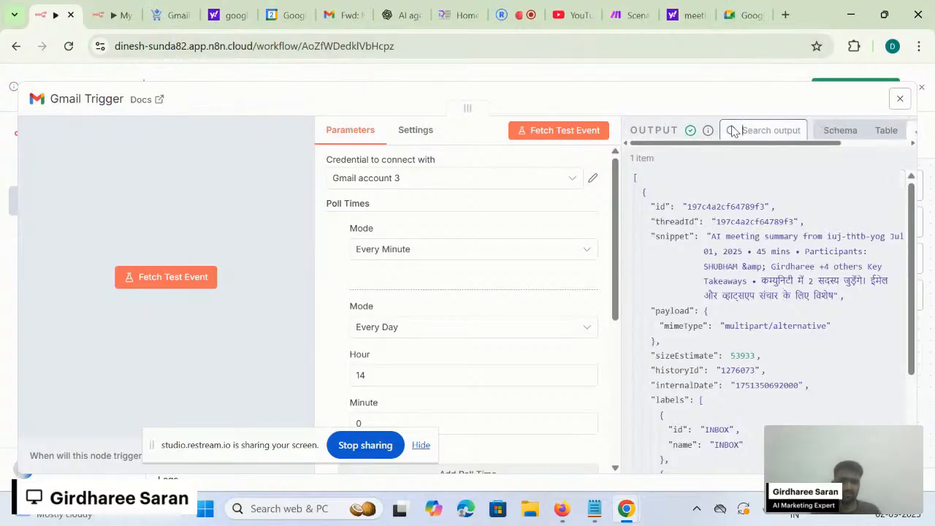
text(sinppe)
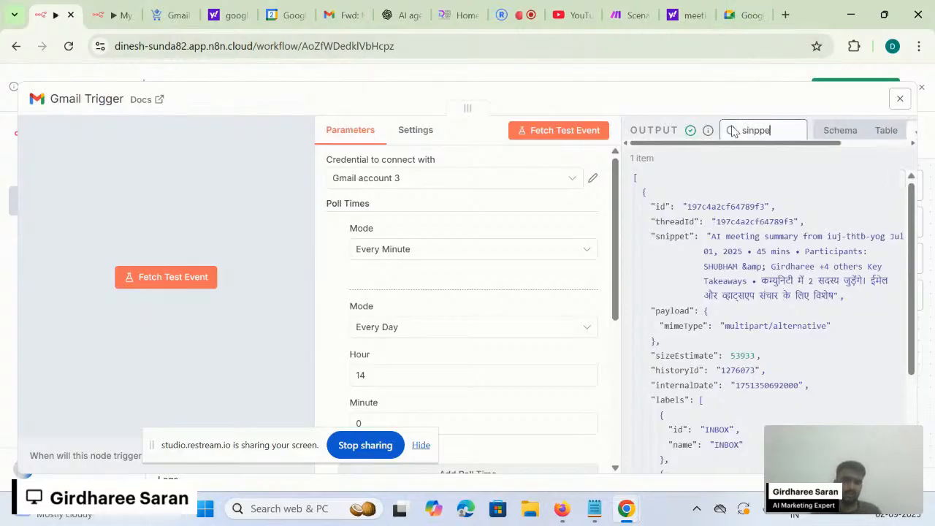
text(r)
key(BackSpace)
text(ni)
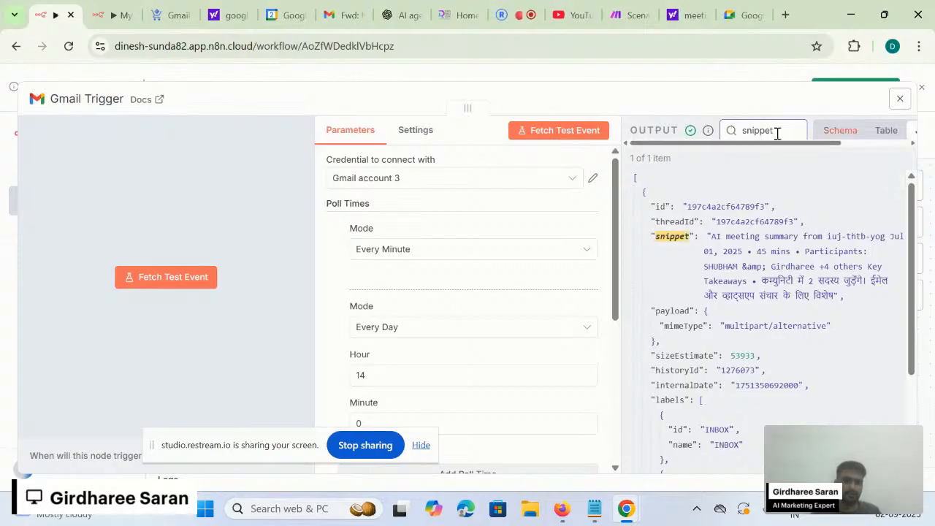
scroll(685, 254, down, 1)
scroll(684, 254, up, 1)
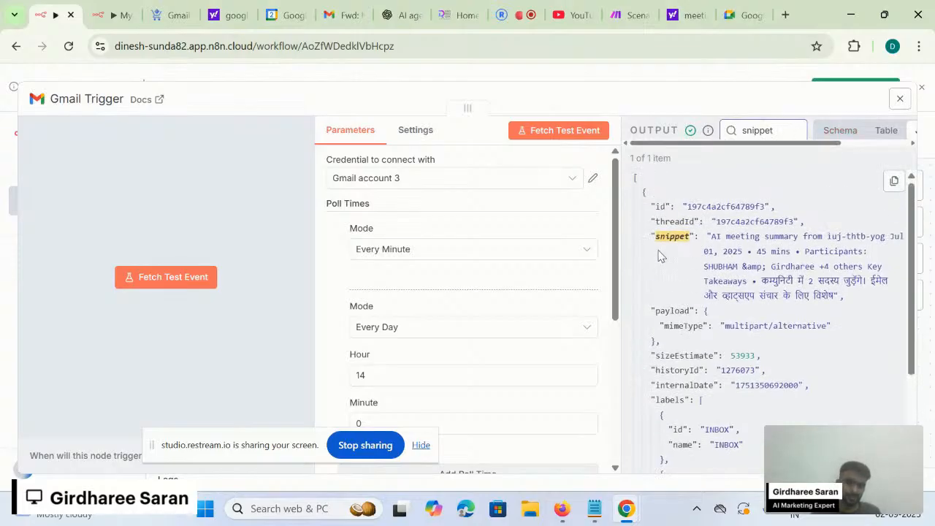
double_click(758, 129)
key(BackSpace)
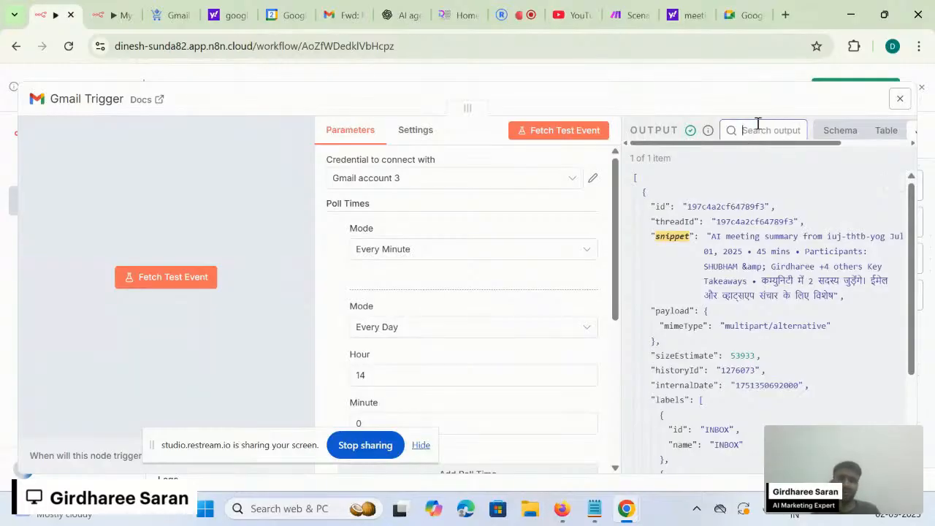
click(696, 155)
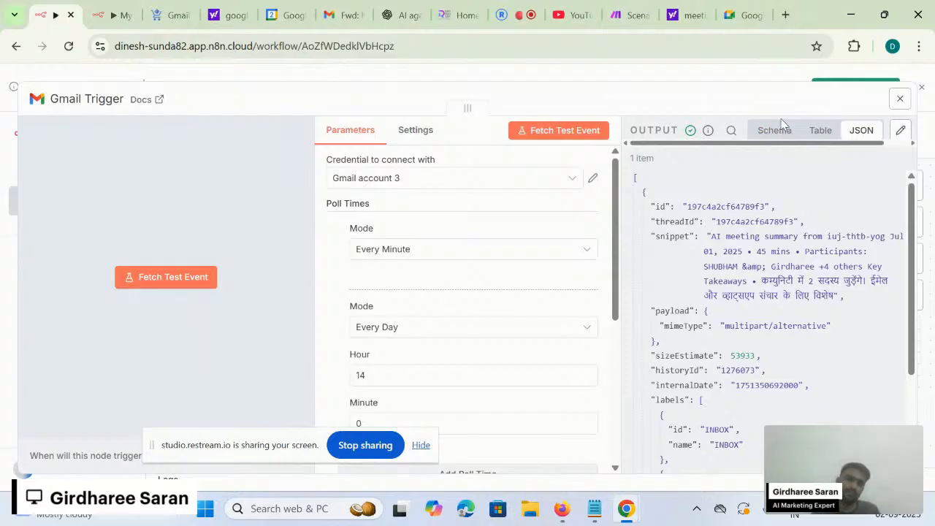
- Reopen the output search briefly, then close the node back to the canvas
click(737, 131)
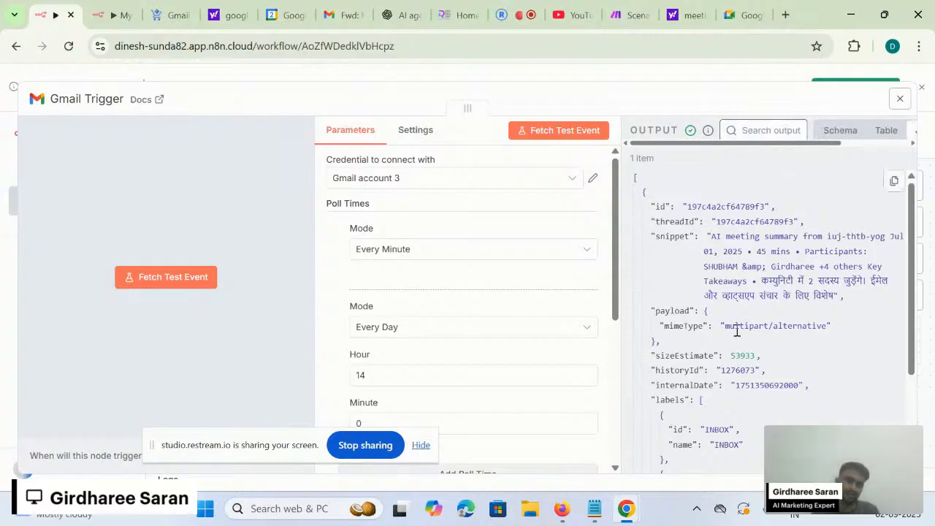
scroll(736, 329, down, 1)
scroll(736, 328, up, 1)
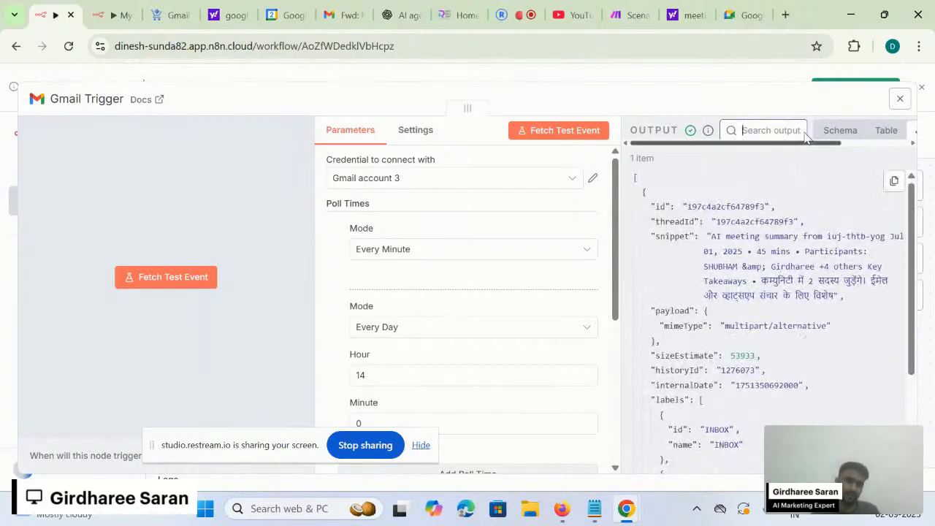
click(780, 76)
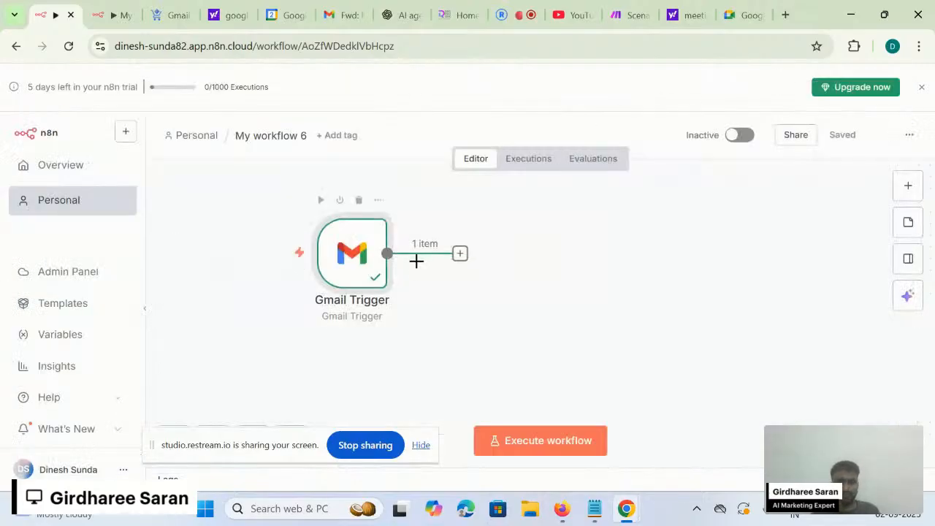
- Pin the Gmail Trigger's fetched email data and reopen the node to view it
drag(348, 248, 316, 254)
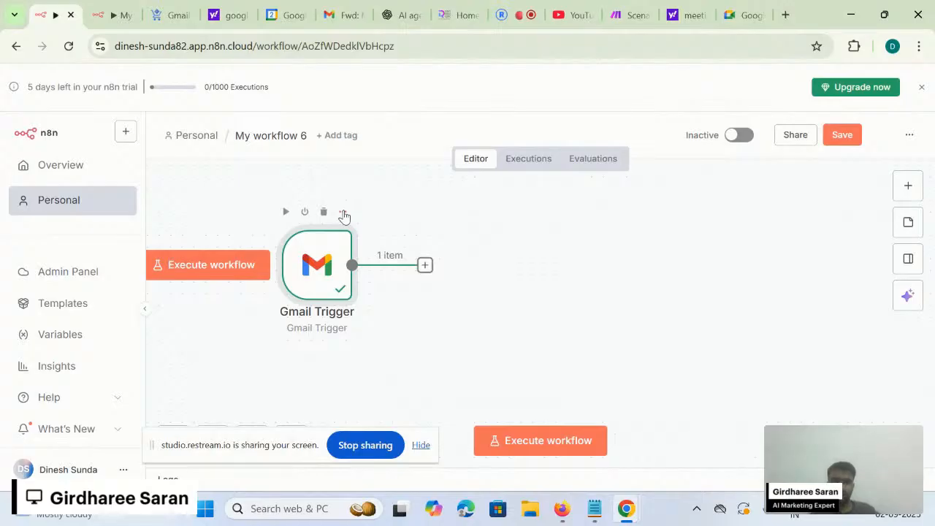
click(342, 212)
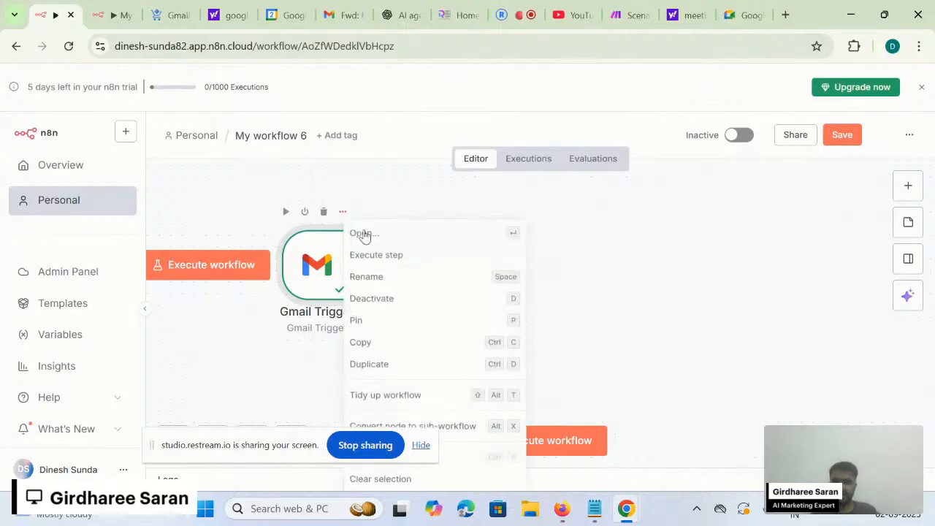
click(395, 325)
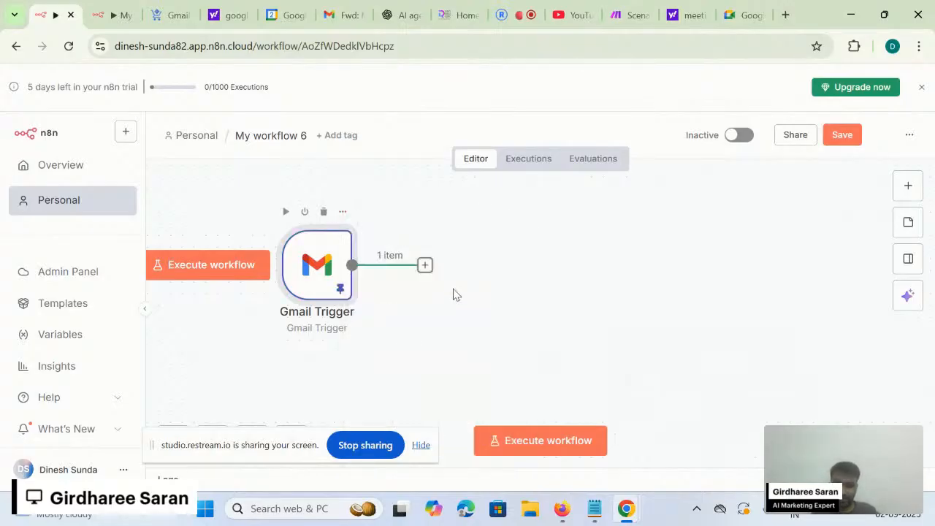
double_click(321, 284)
scroll(768, 334, down, 2)
- Check the pinned email's From, Subject and To fields, then save the workflow
scroll(769, 333, down, 3)
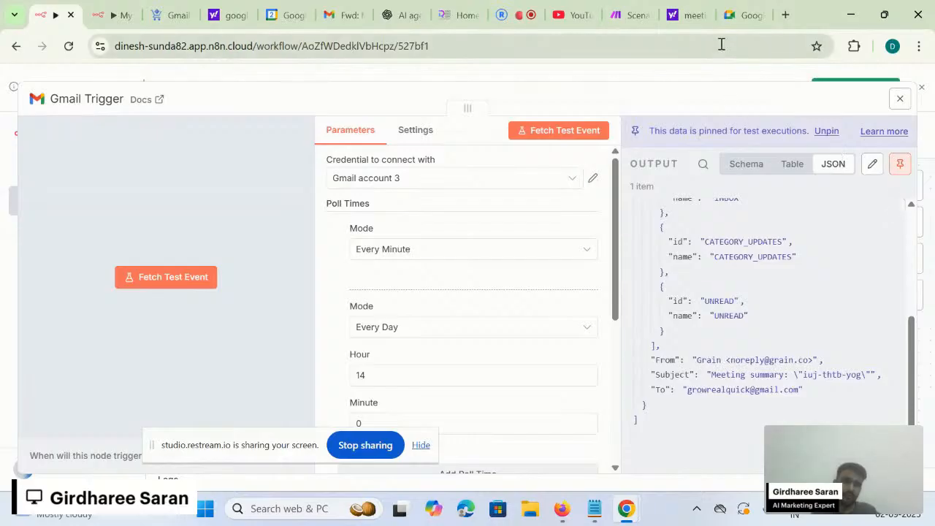
click(706, 75)
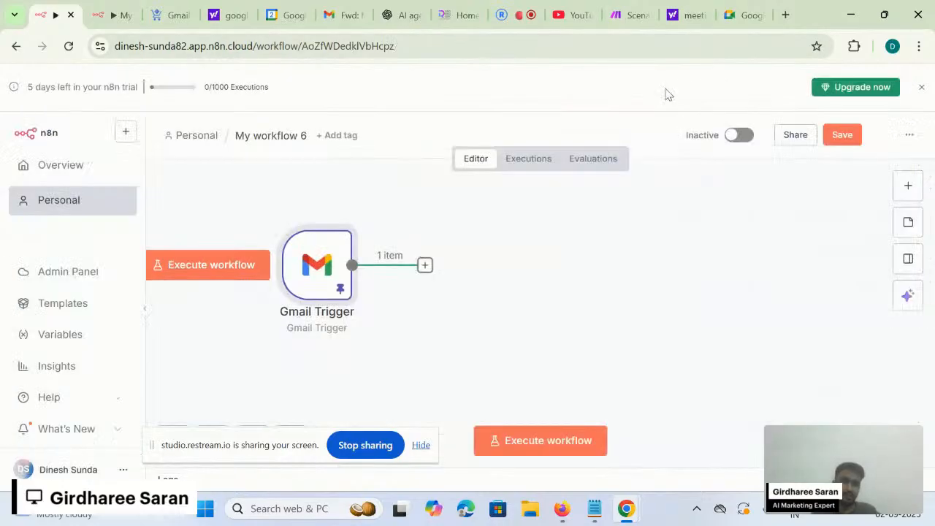
double_click(333, 289)
scroll(758, 293, down, 4)
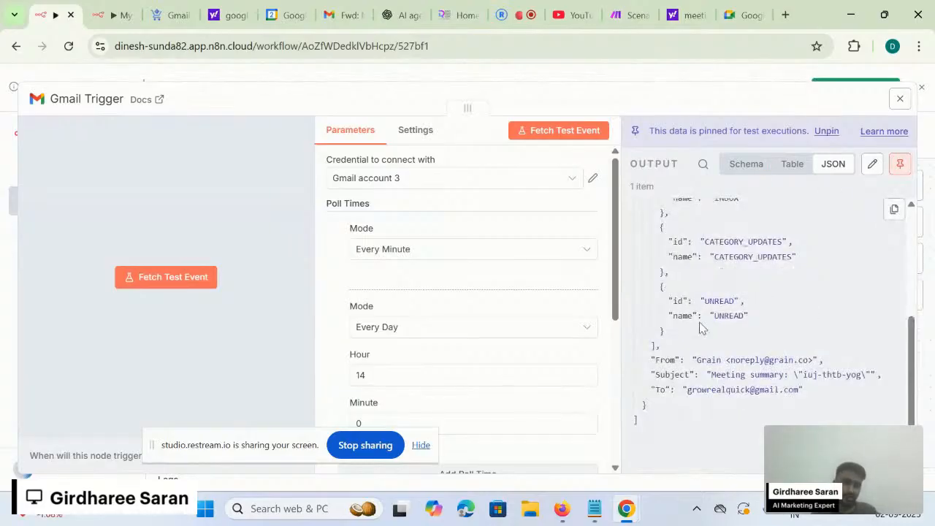
click(738, 78)
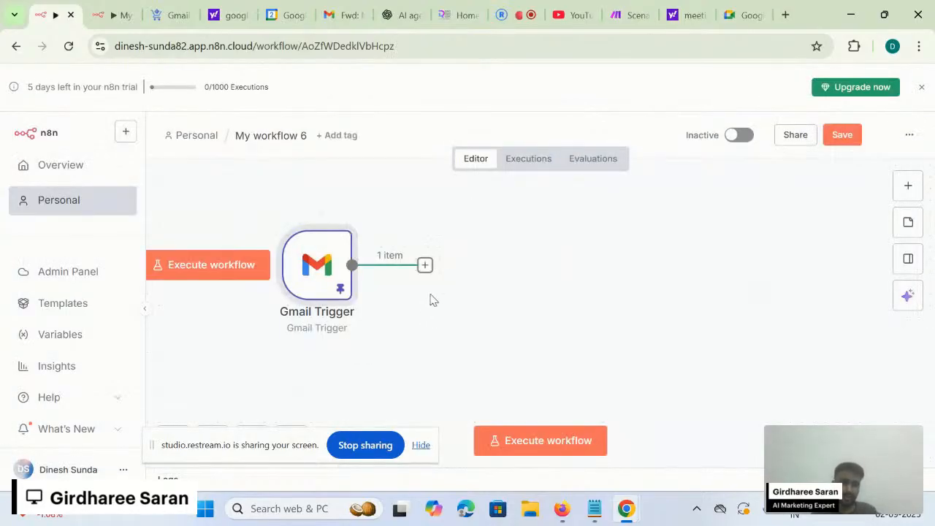
double_click(321, 276)
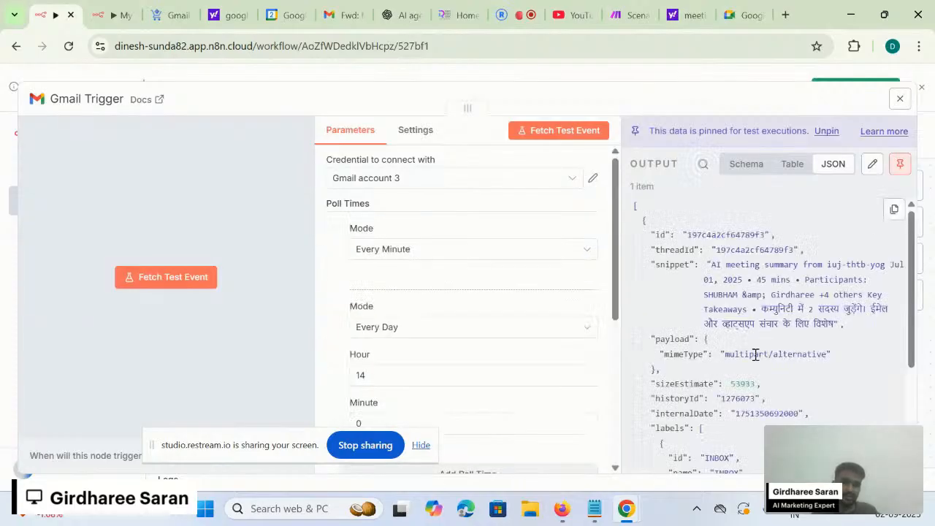
scroll(798, 322, down, 2)
scroll(798, 322, down, 3)
click(747, 77)
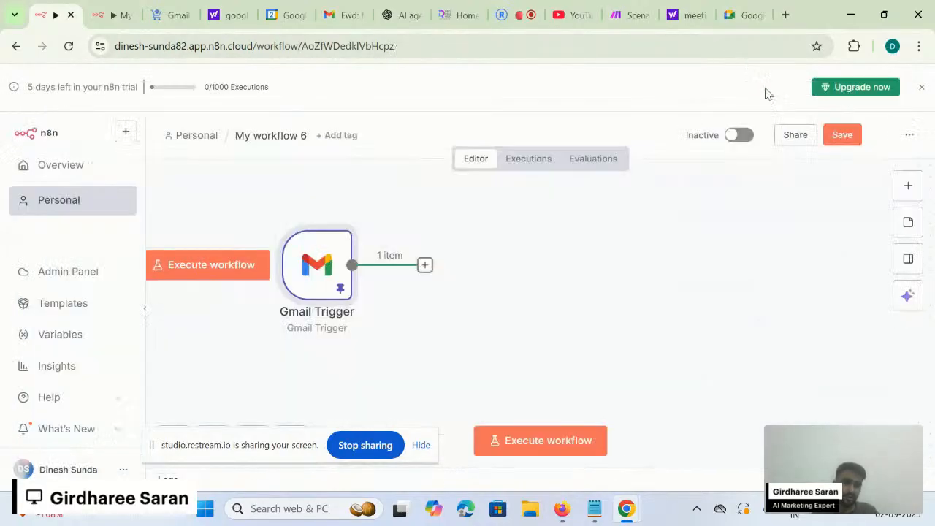
click(852, 143)
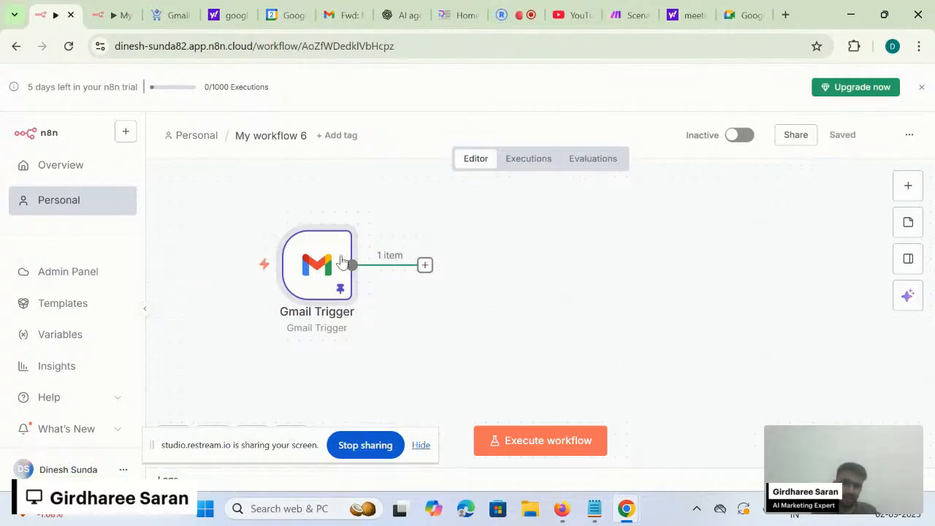
- Review the pinned output again, then bring up the Gmail Trigger's context menu
double_click(327, 279)
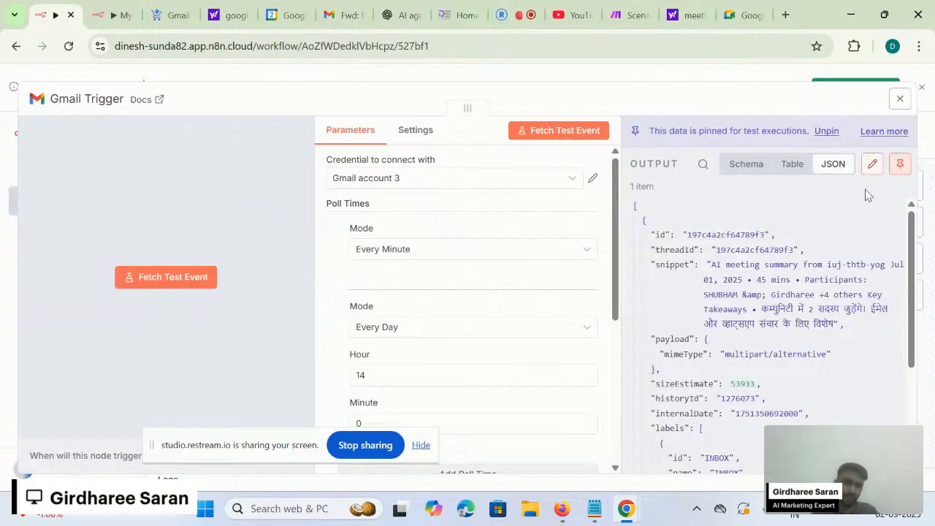
scroll(788, 284, down, 5)
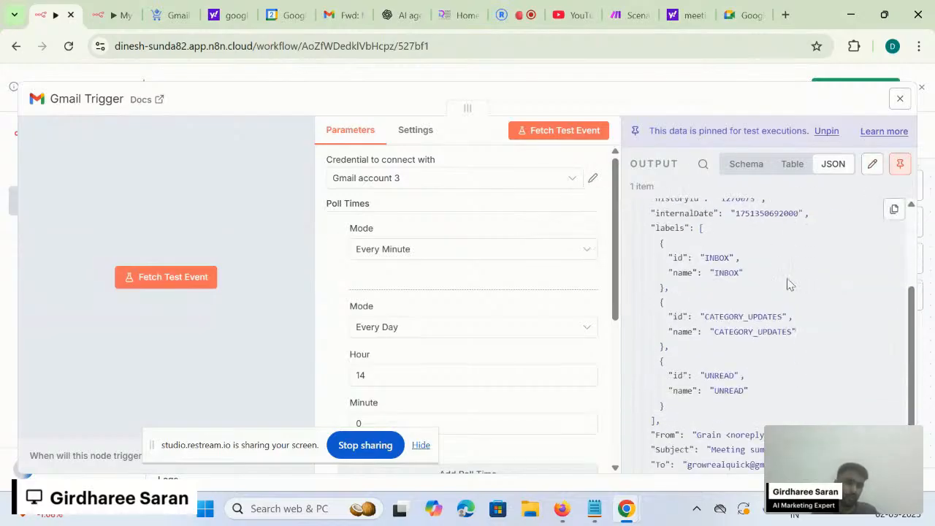
scroll(787, 284, down, 2)
scroll(787, 284, up, 3)
scroll(787, 284, down, 3)
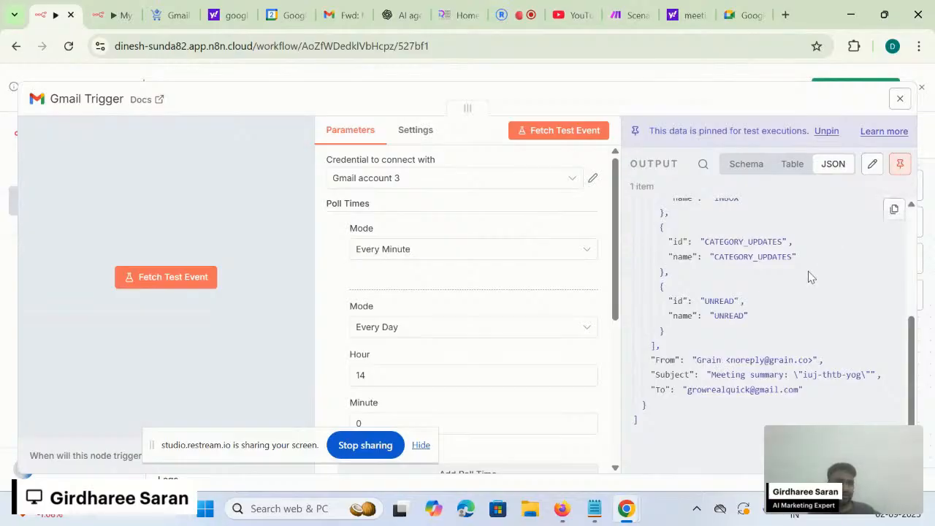
scroll(809, 272, up, 6)
scroll(809, 276, down, 5)
scroll(809, 277, up, 6)
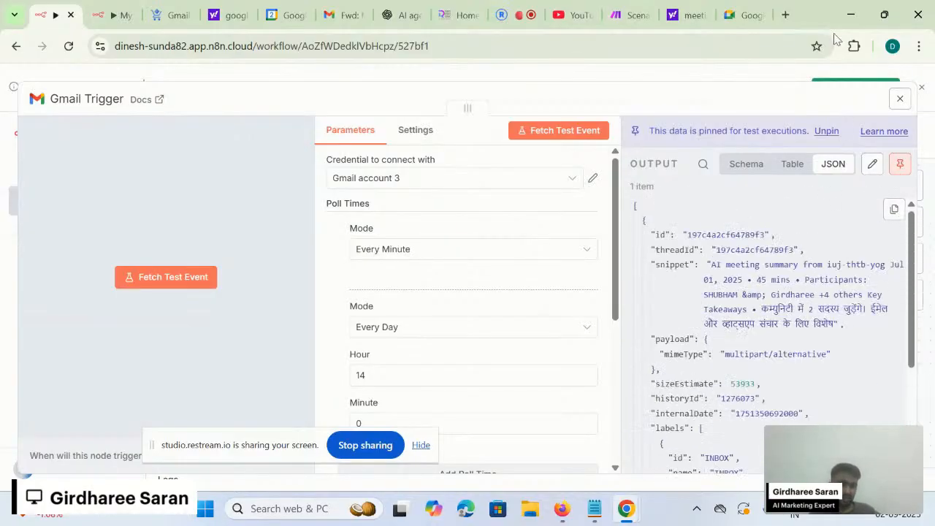
click(726, 76)
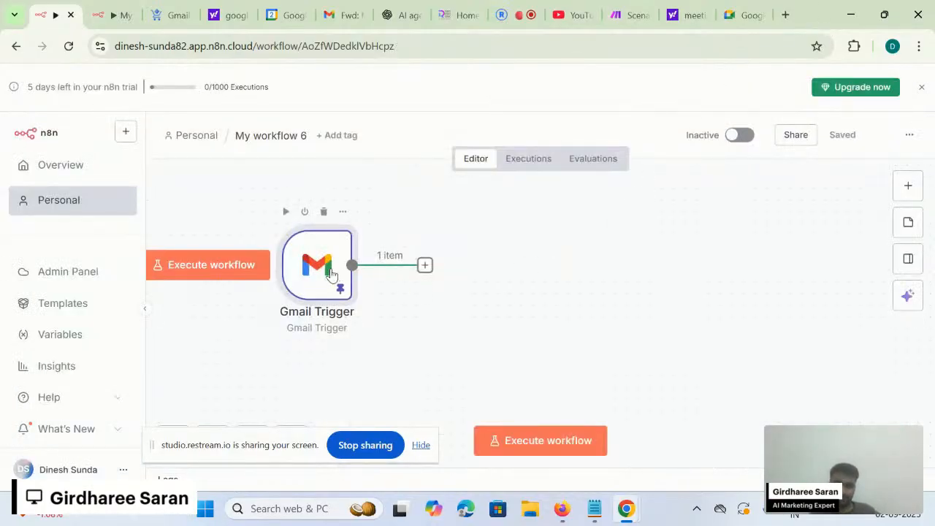
double_click(286, 246)
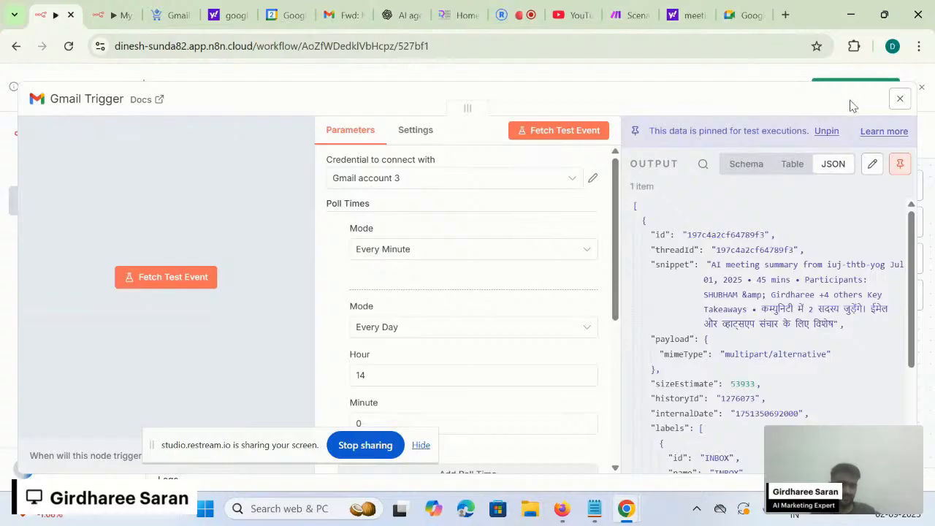
click(899, 102)
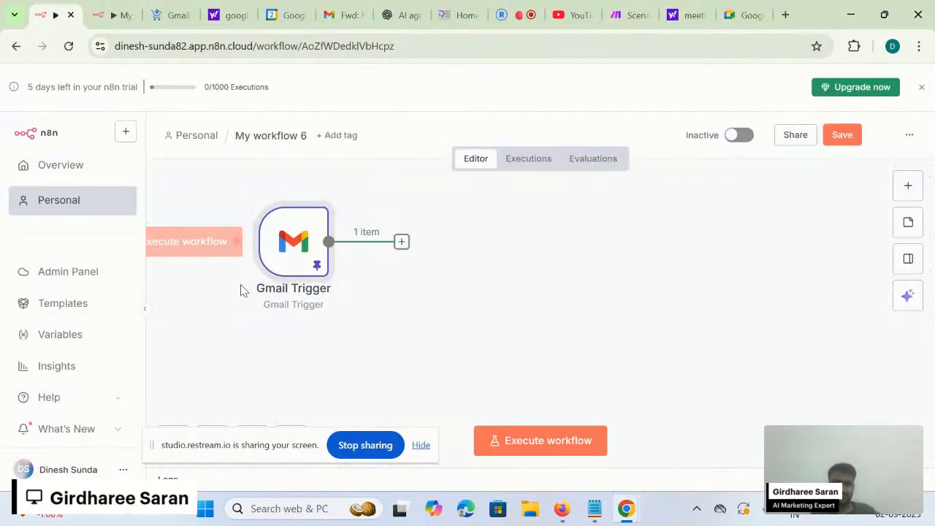
right_click(285, 256)
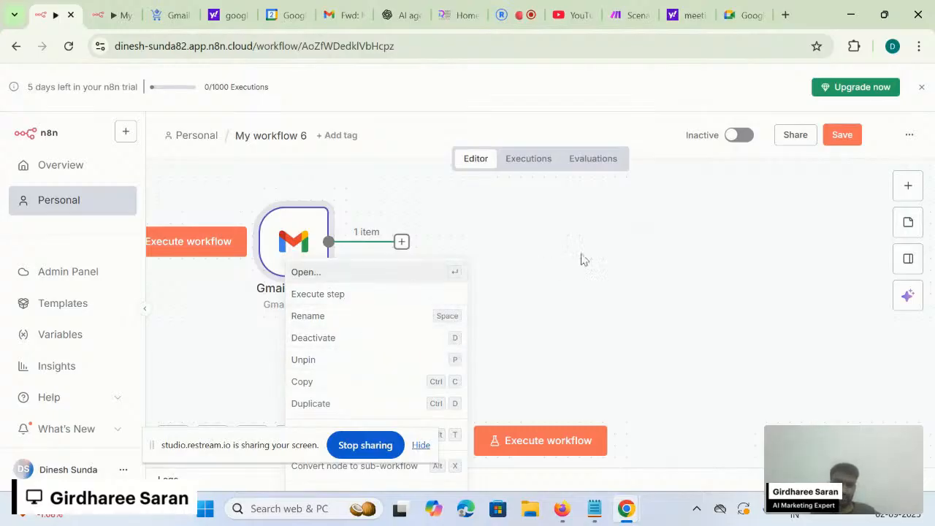
- Replace the Gmail Trigger node's name with 'Fetch the Grain email'
key(Escape)
mouse_move(276, 196)
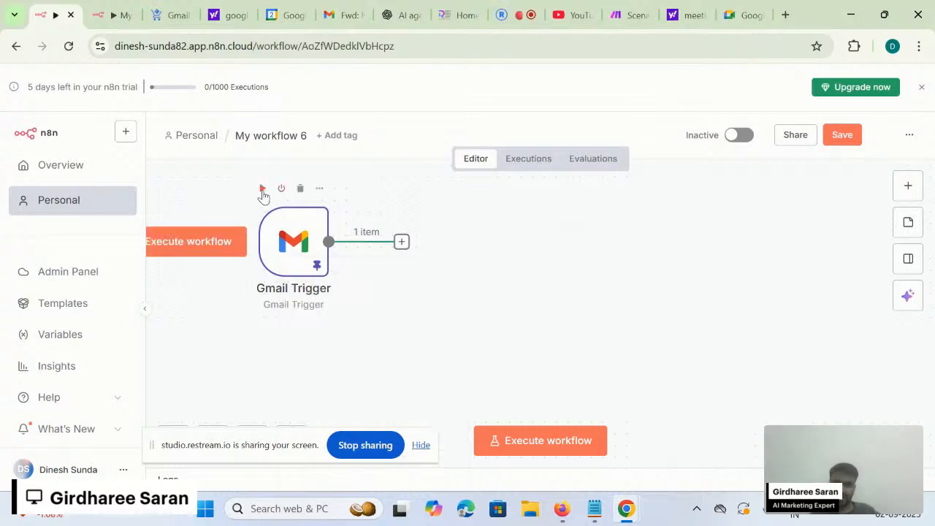
click(319, 191)
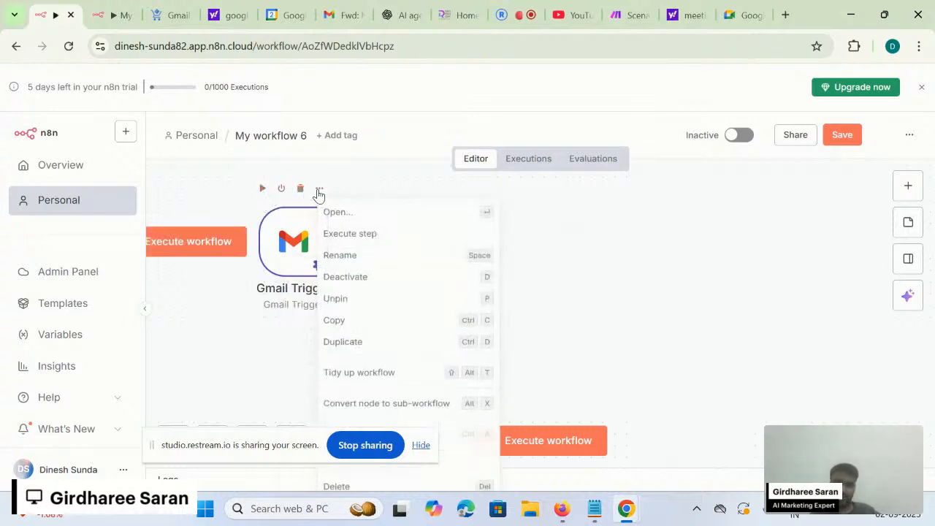
click(390, 255)
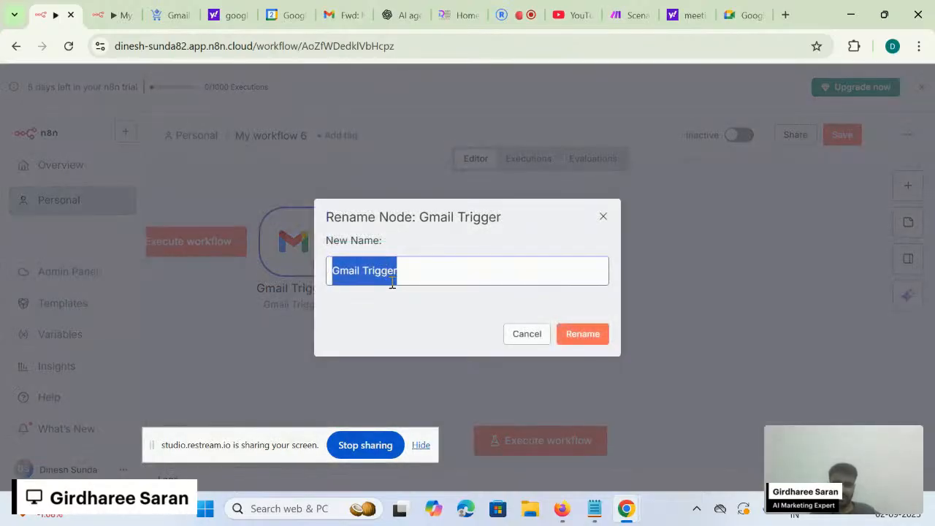
key(BackSpace)
text(F)
key(BackSpace)
text(Fetch the G)
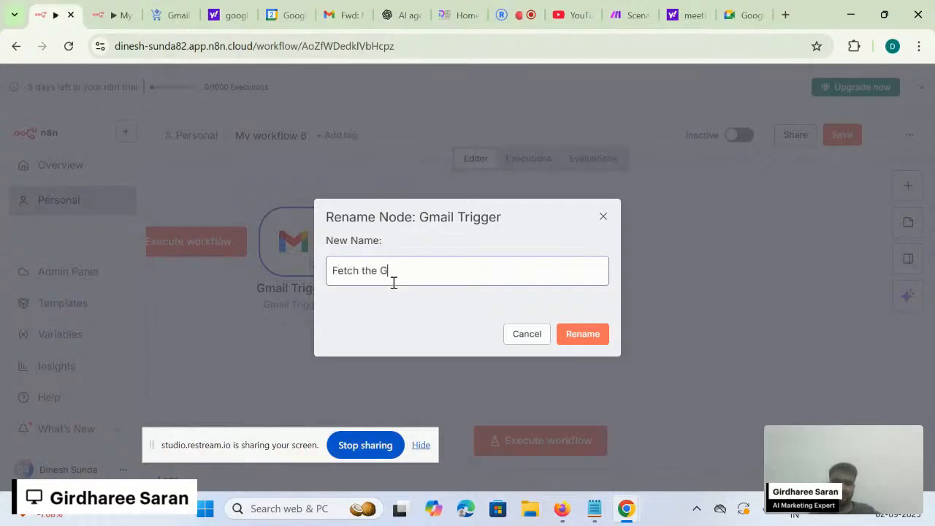
text(rain email)
key(Return)
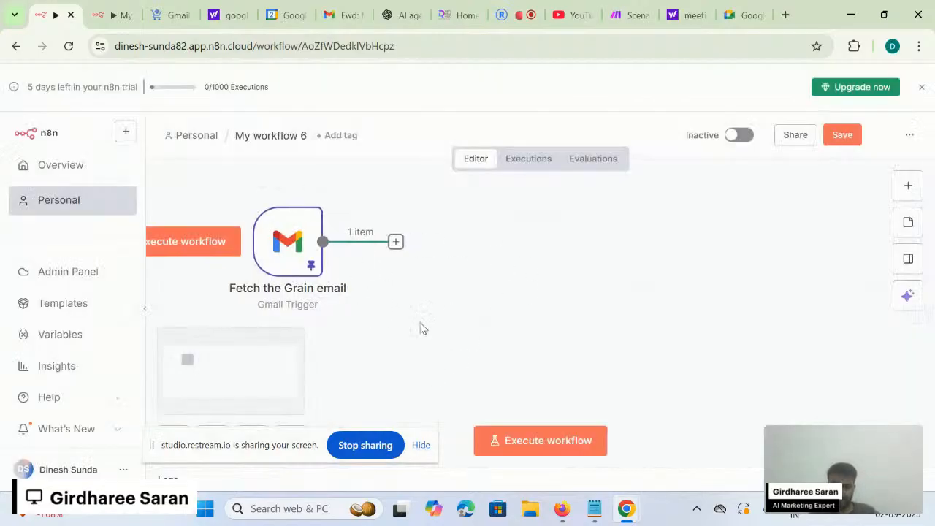
click(314, 190)
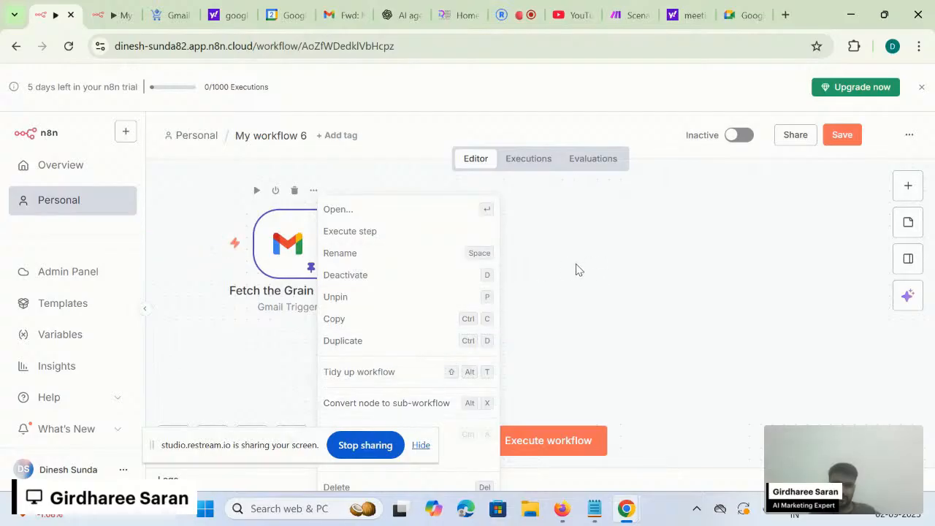
click(505, 256)
right_click(505, 260)
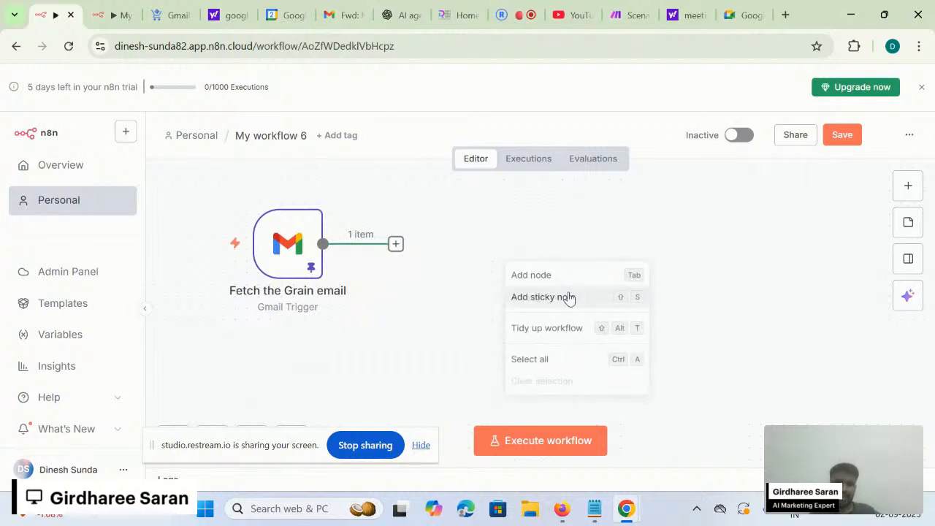
click(431, 268)
right_click(431, 268)
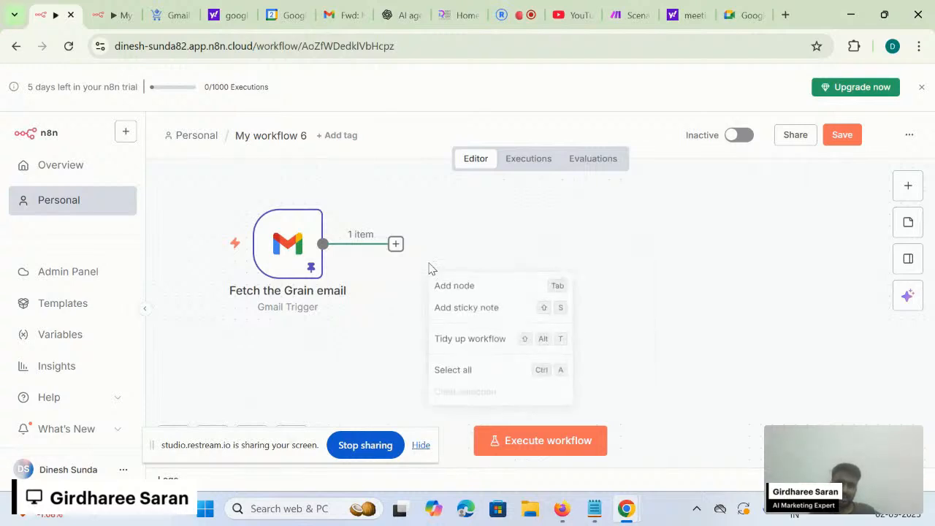
click(481, 318)
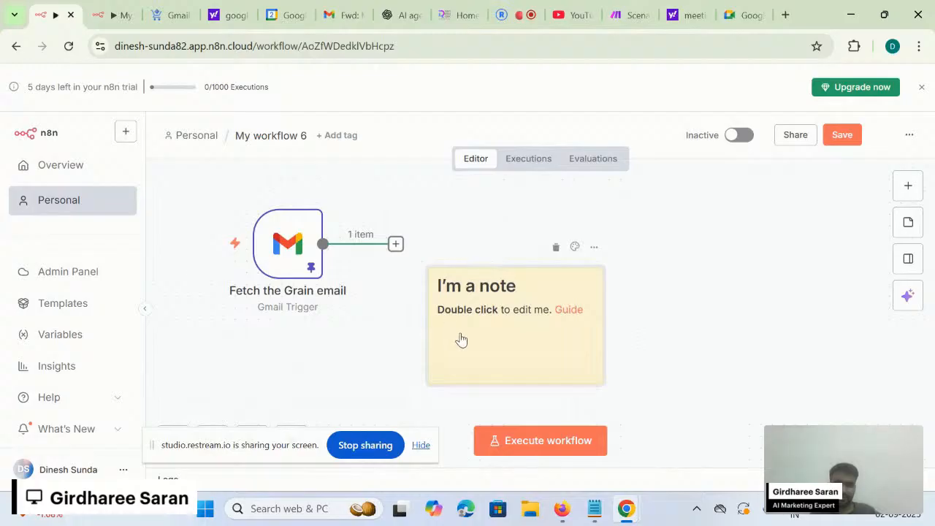
double_click(500, 333)
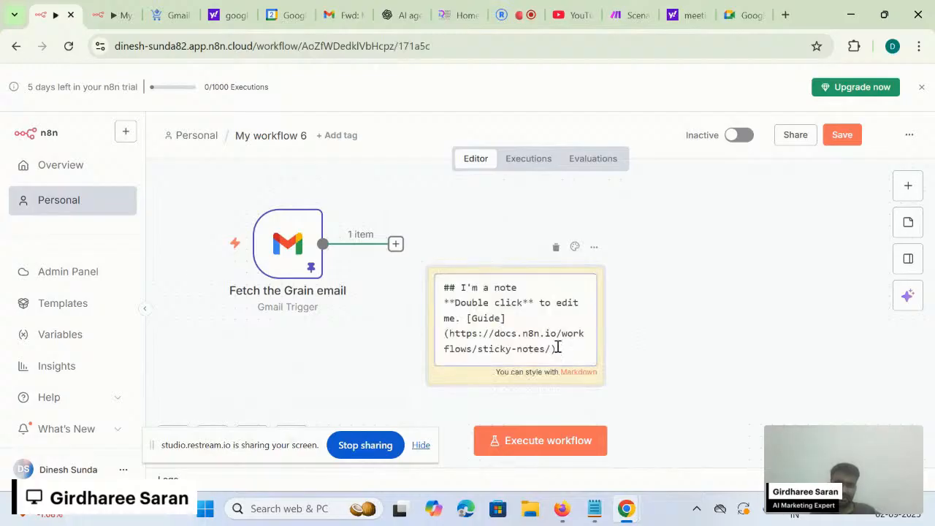
drag(563, 349, 425, 260)
click(426, 261)
drag(460, 287, 550, 384)
key(BackSpace)
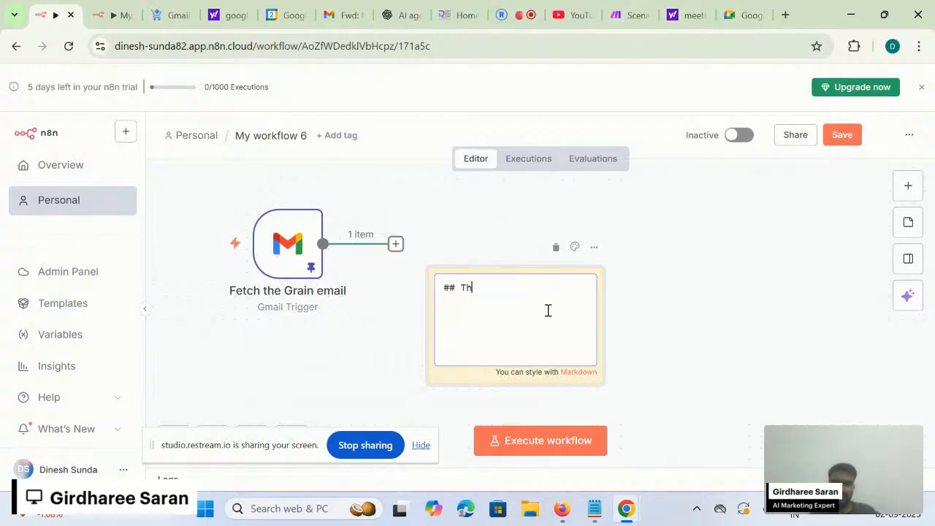
text(This node is)
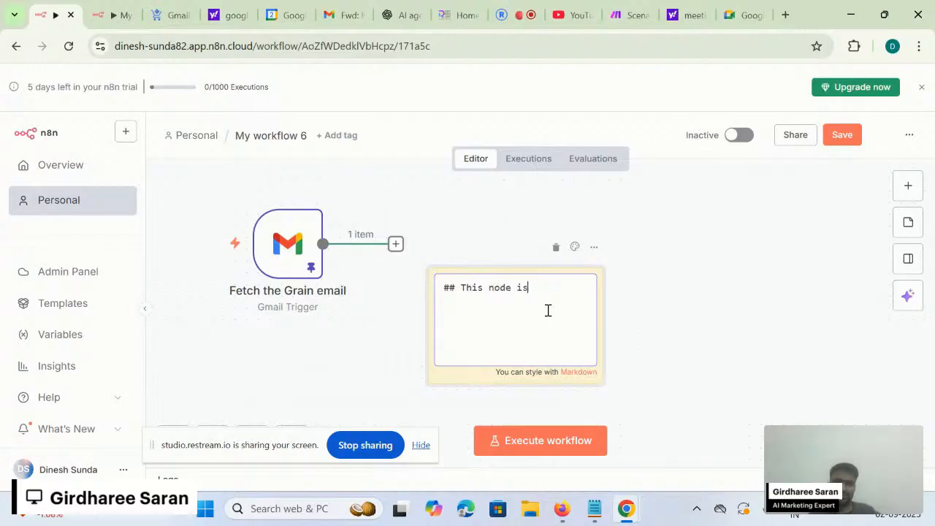
text( trigger node and)
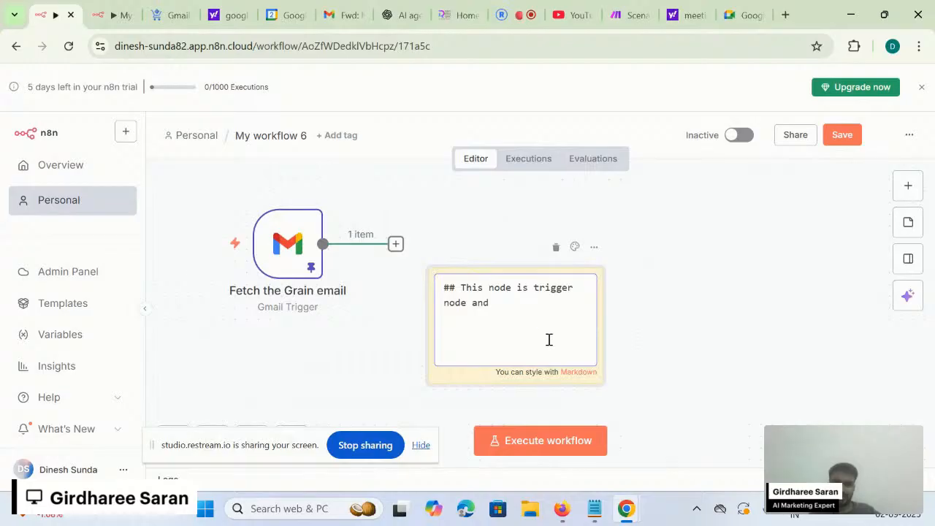
text( fetch the email when the new email recive)
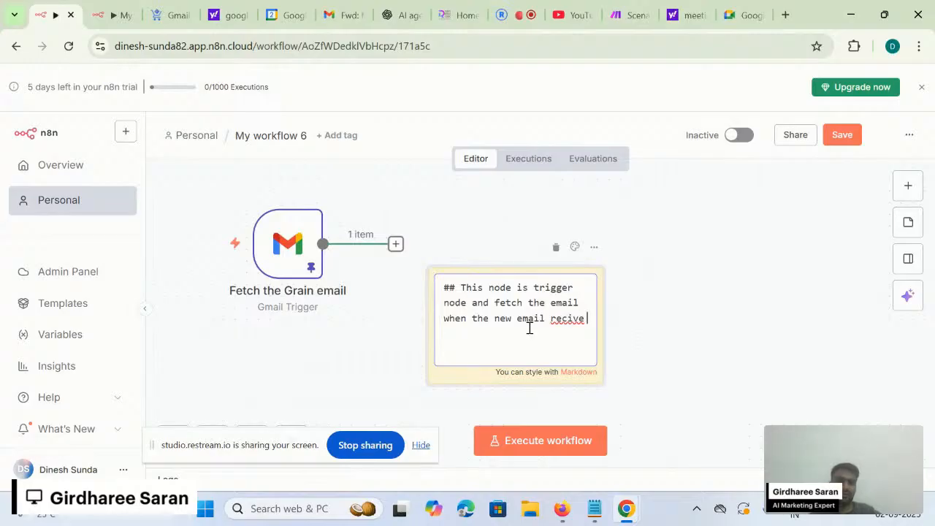
key(BackSpace)
text(in ema)
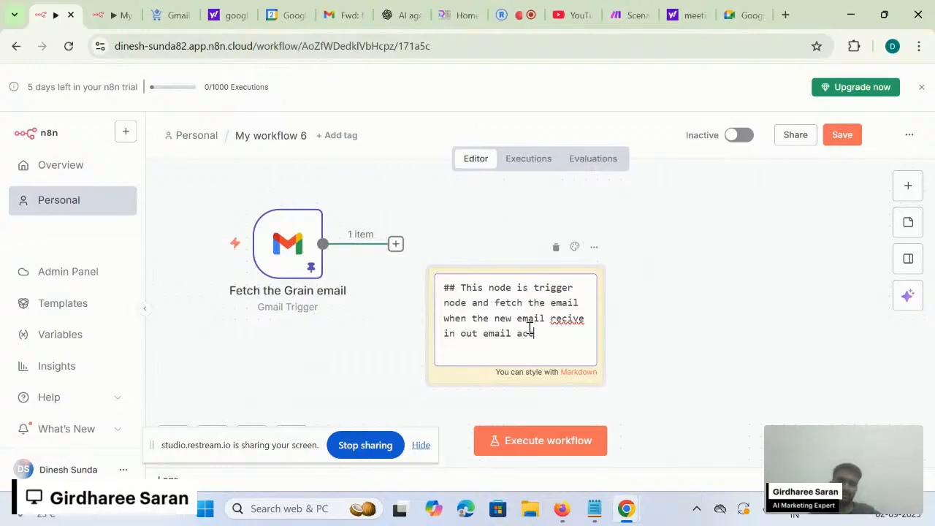
click(652, 341)
drag(532, 345, 316, 314)
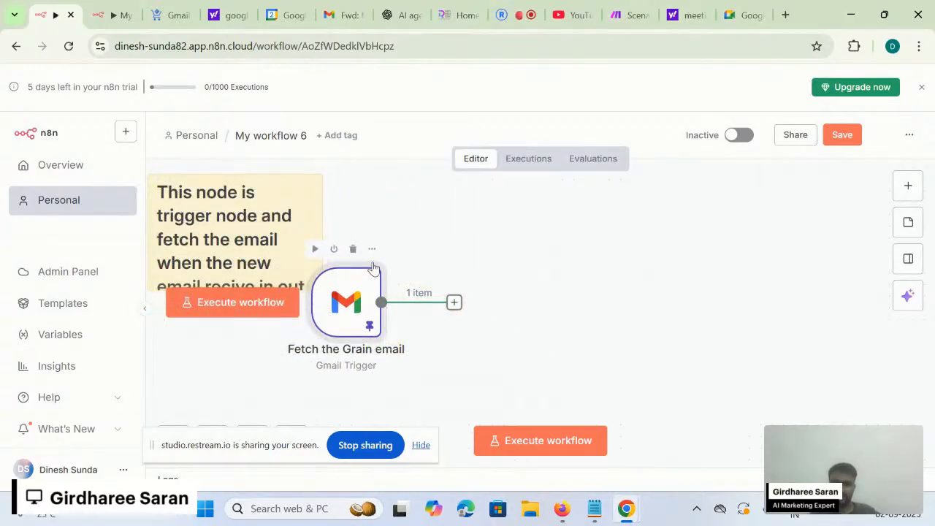
drag(238, 214, 260, 215)
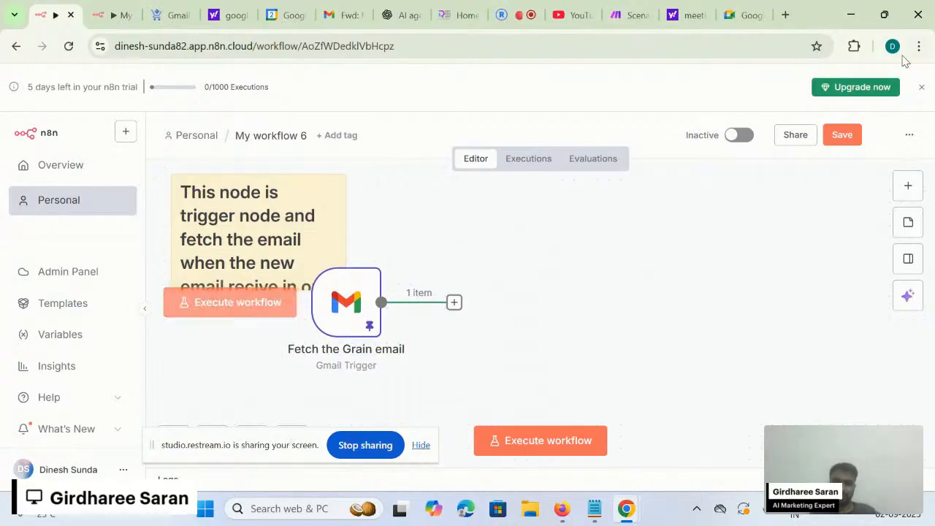
click(850, 134)
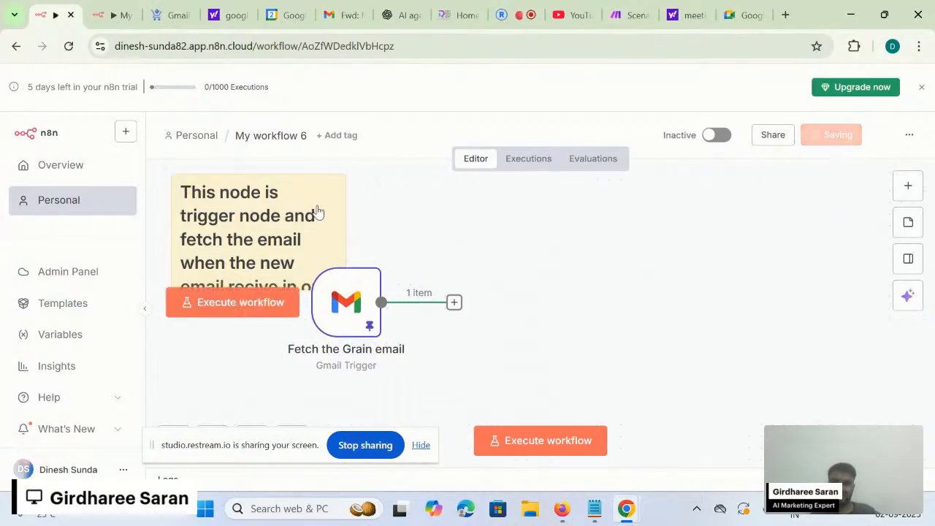
right_click(271, 246)
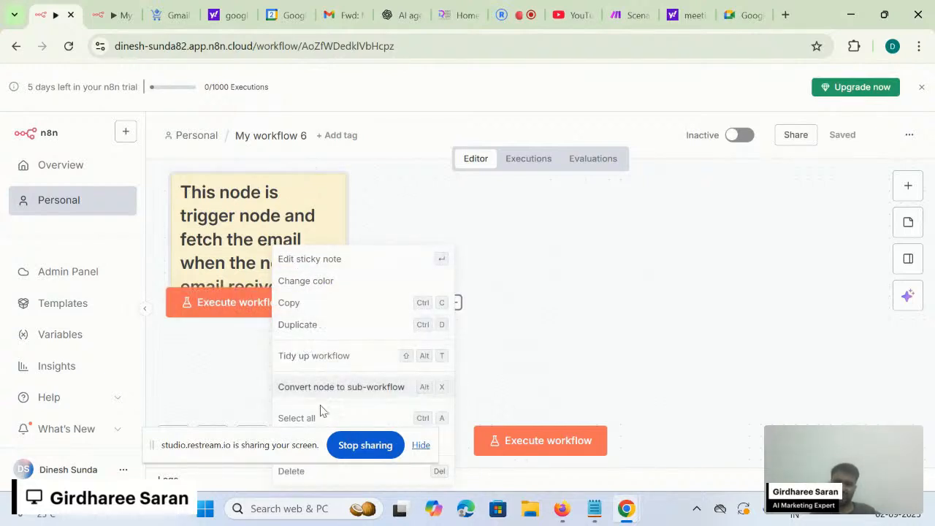
click(292, 473)
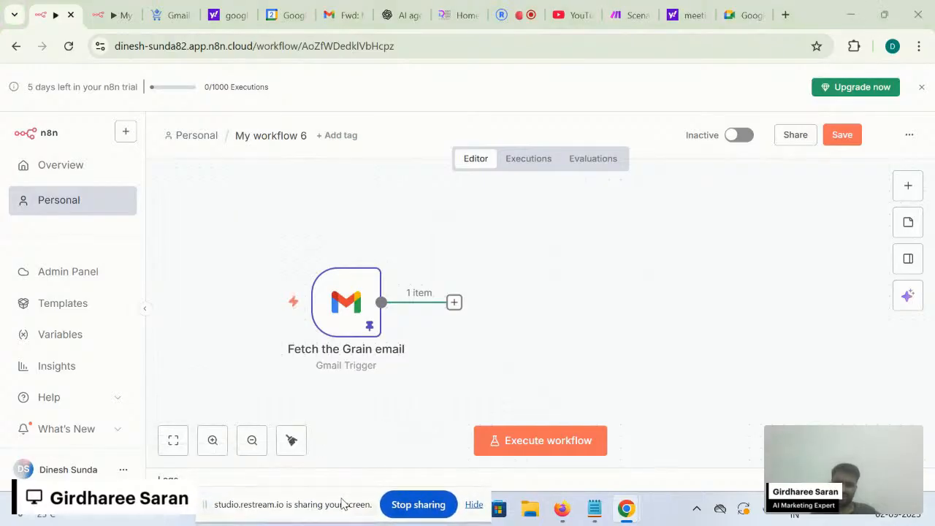
- Add a Code node after the trigger, look over it, then delete it
drag(325, 311, 244, 264)
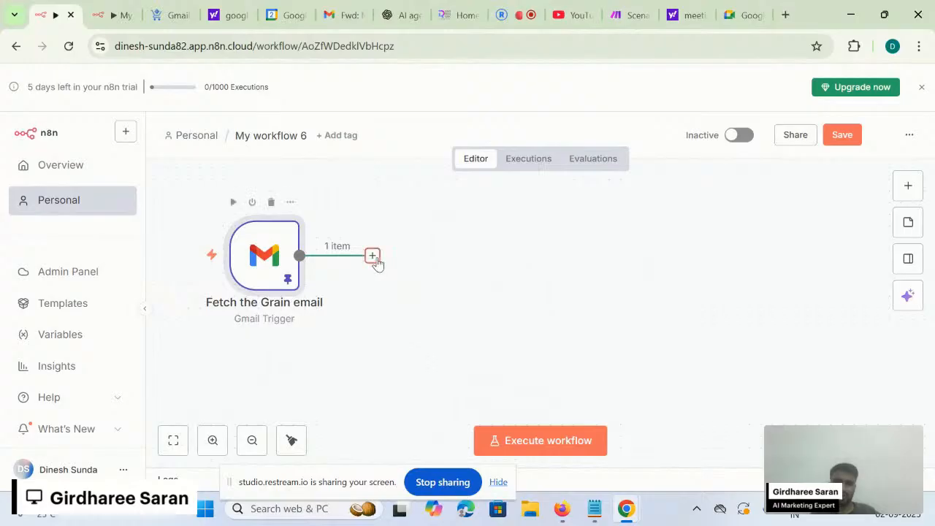
click(371, 255)
text(code)
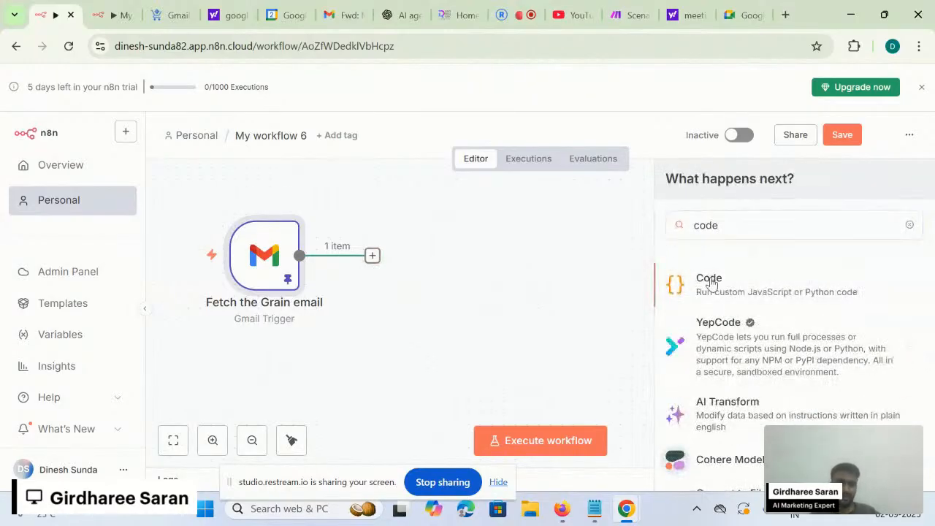
click(710, 280)
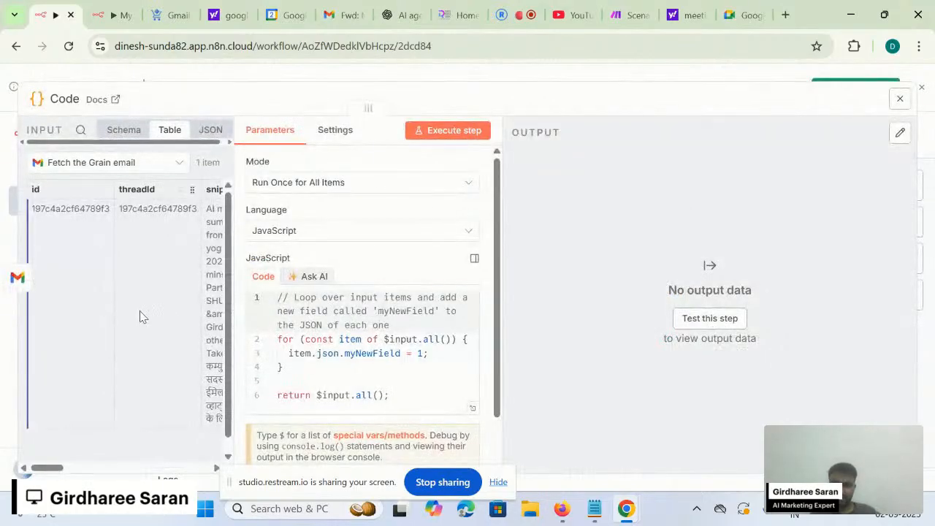
scroll(137, 311, right, 2)
scroll(137, 312, down, 1)
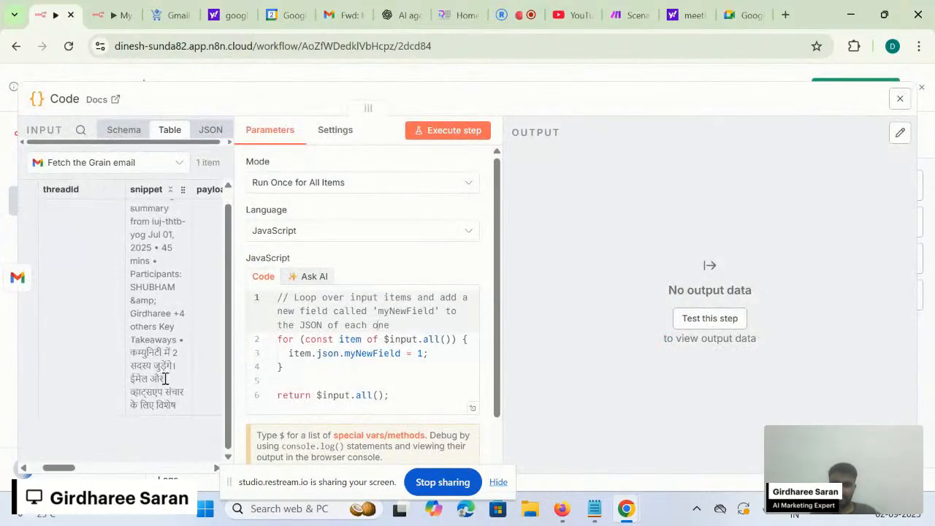
scroll(194, 369, right, 2)
scroll(193, 370, right, 5)
scroll(193, 370, left, 6)
scroll(193, 370, right, 6)
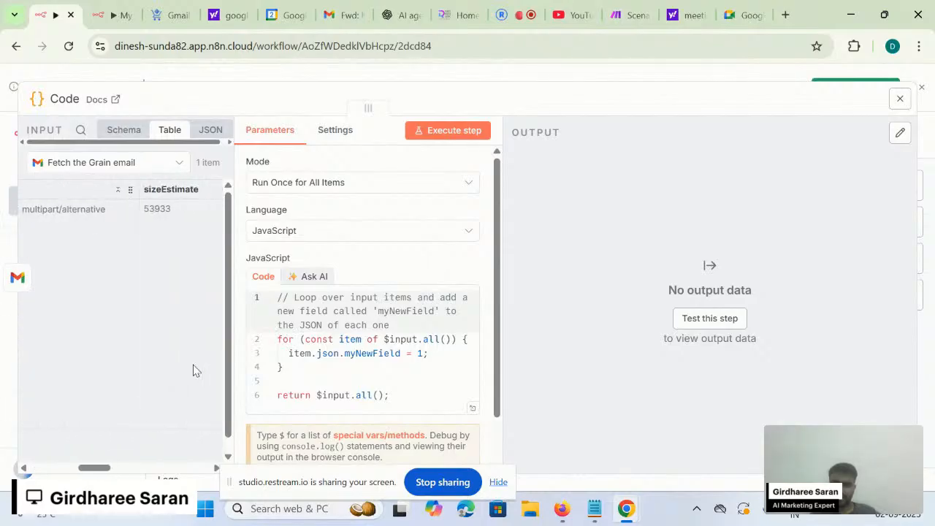
scroll(194, 370, left, 2)
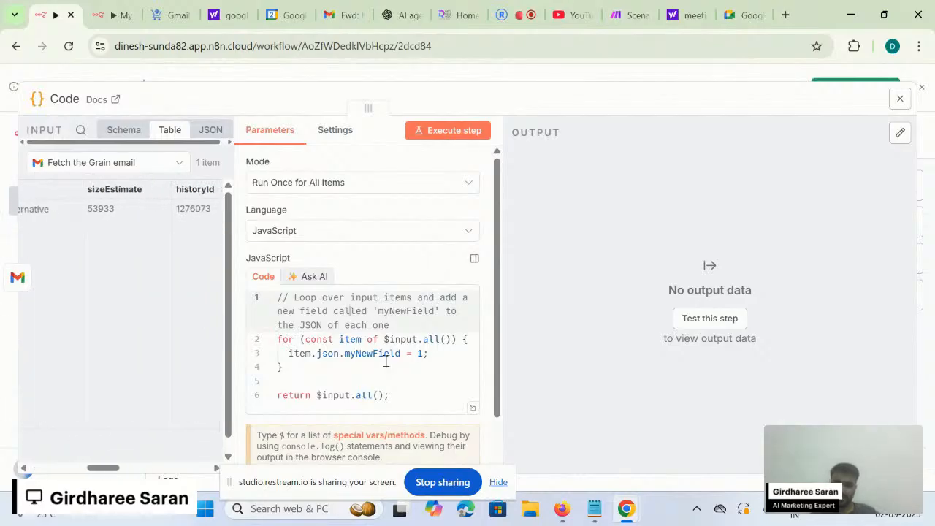
click(728, 75)
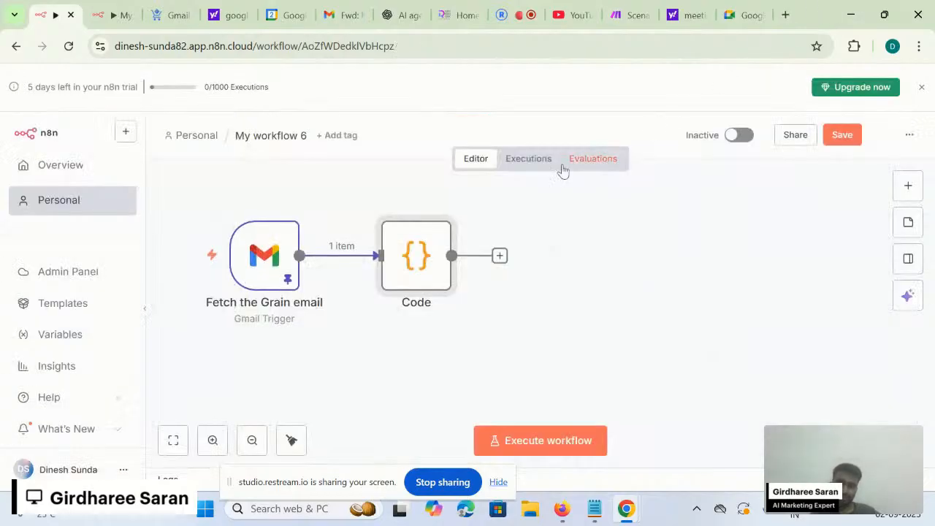
click(422, 202)
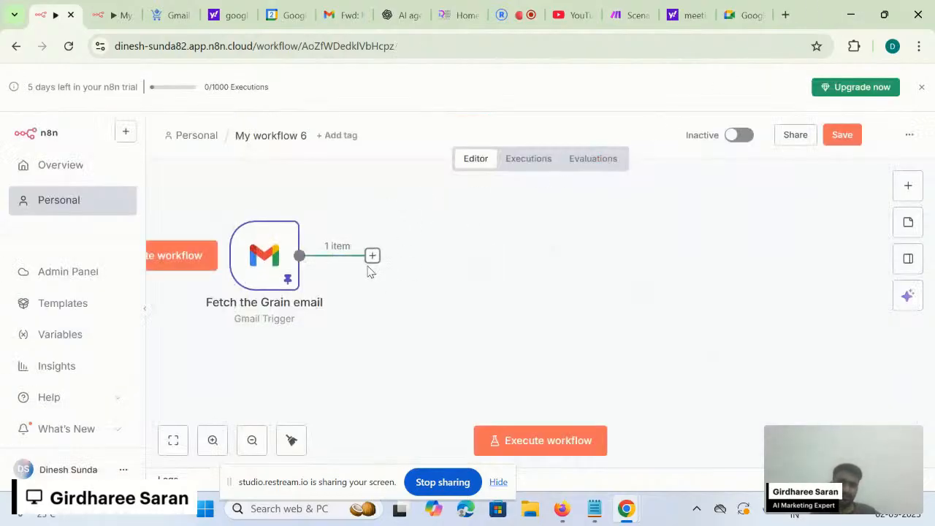
- Add a Code node after Fetch the Grain email again and place the cursor at line 5
click(372, 255)
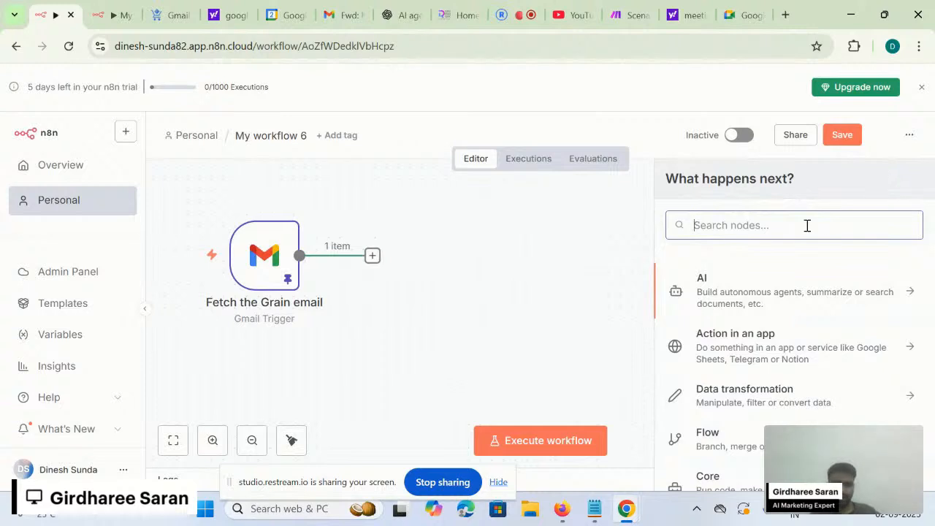
text(code)
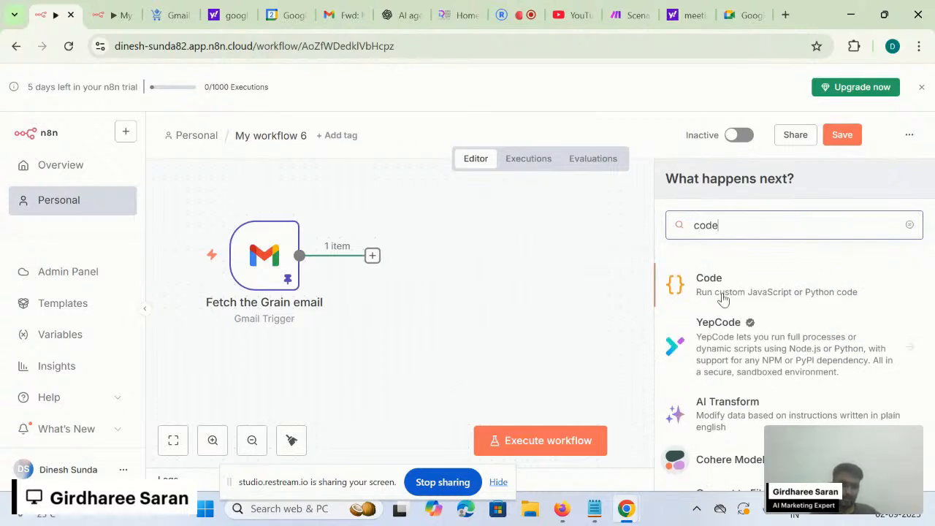
click(794, 285)
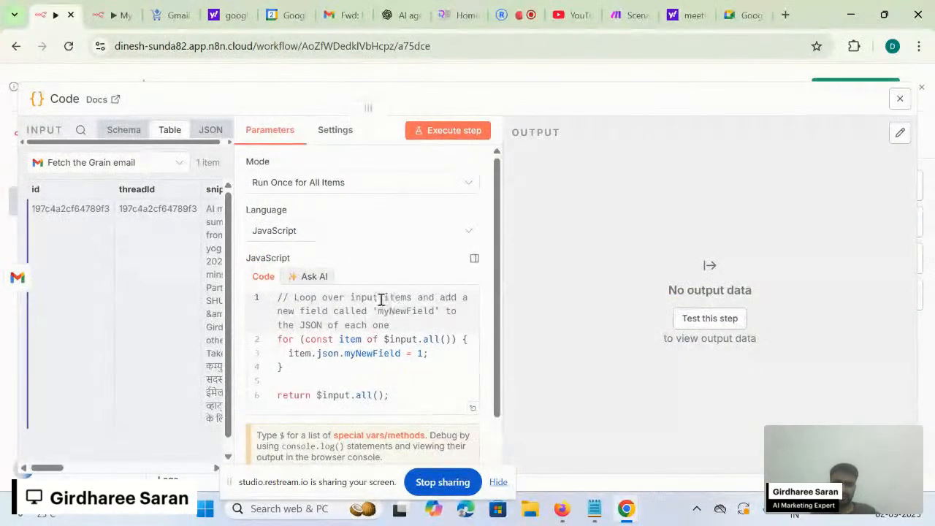
scroll(381, 300, down, 1)
click(407, 331)
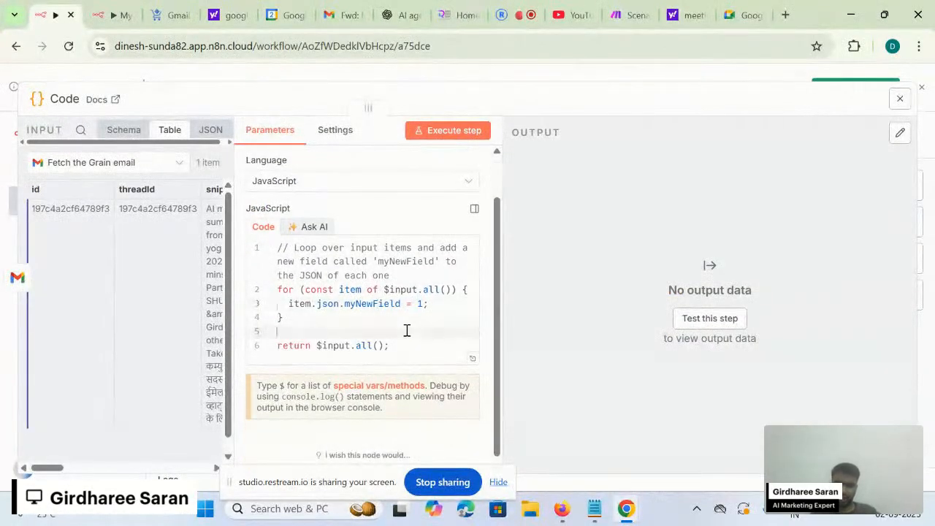
scroll(407, 331, down, 1)
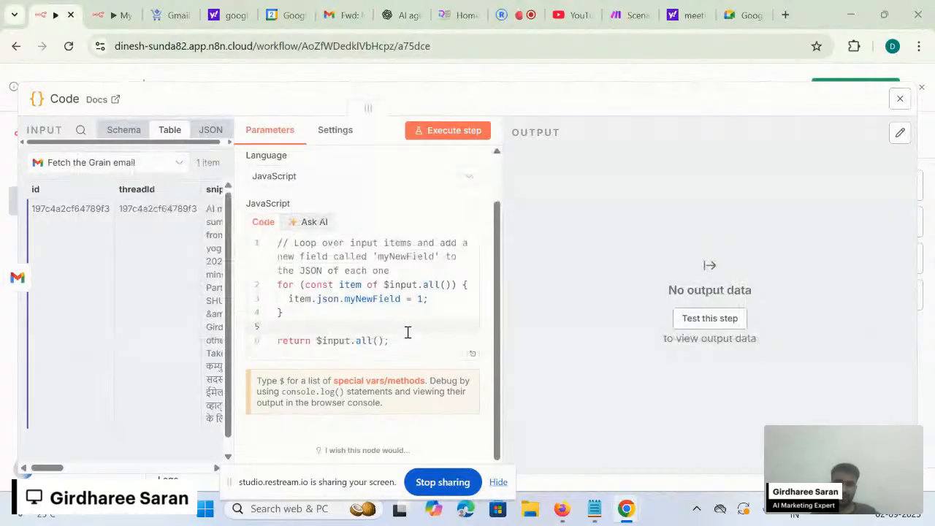
key(alt+Tab)
key(alt+Tab)
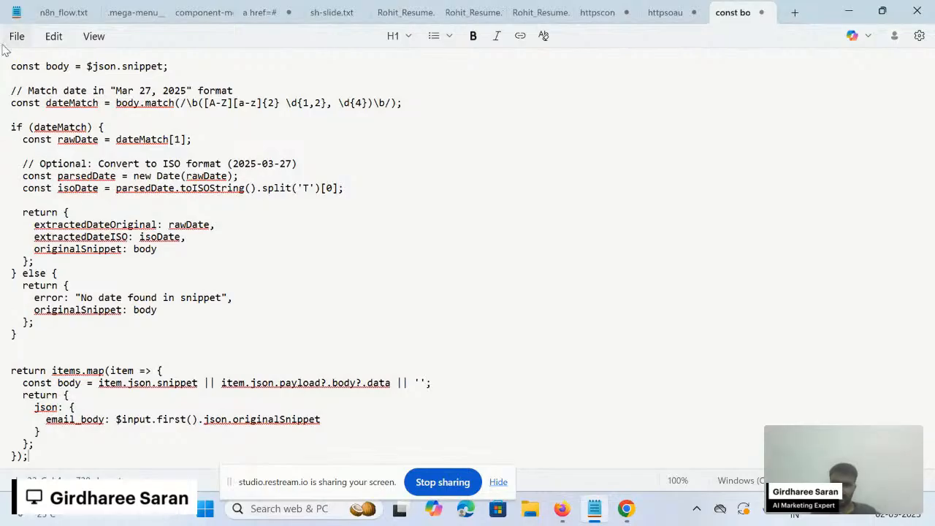
- Select the date-extraction script from 'const body' through the else block, then return to n8n
drag(10, 68, 32, 340)
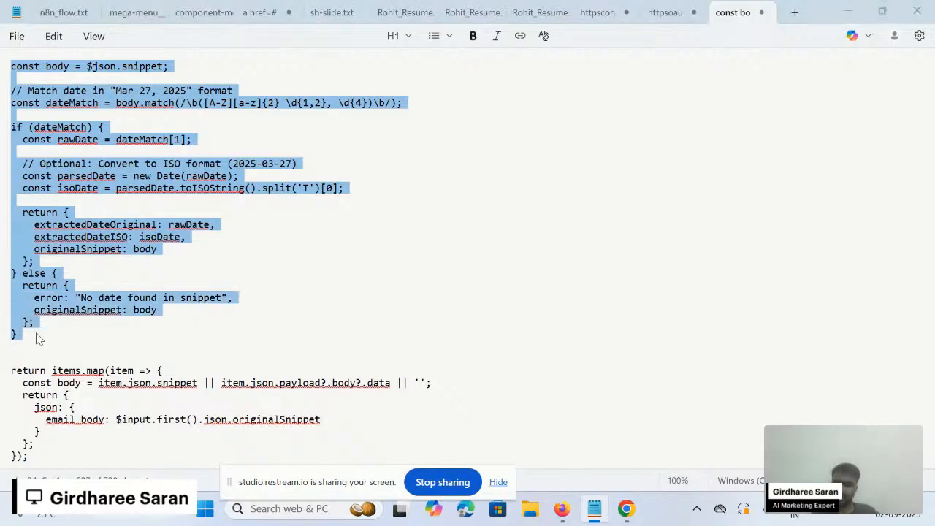
key(alt+Tab)
key(alt+Tab)
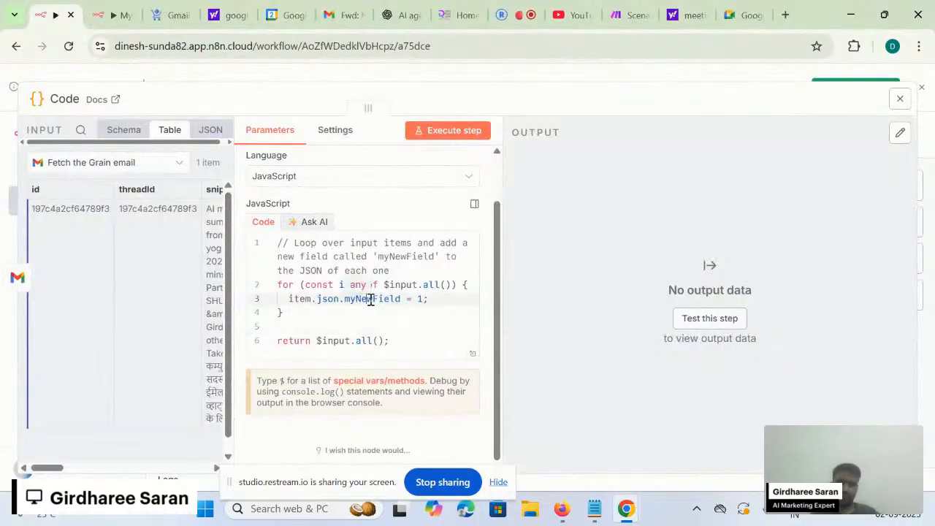
- Replace the Code node's starter script with the pasted date-extraction code
key(ctrl+a)
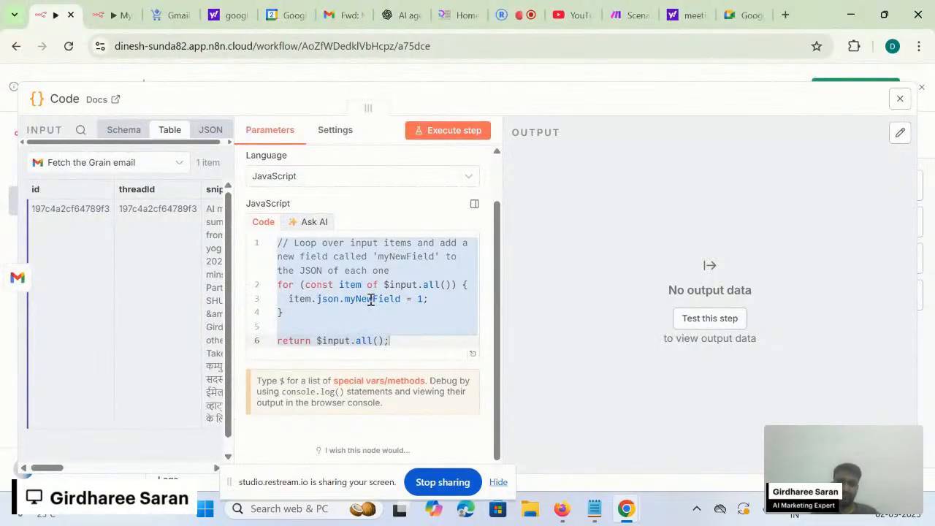
key(BackSpace)
key(ctrl+v)
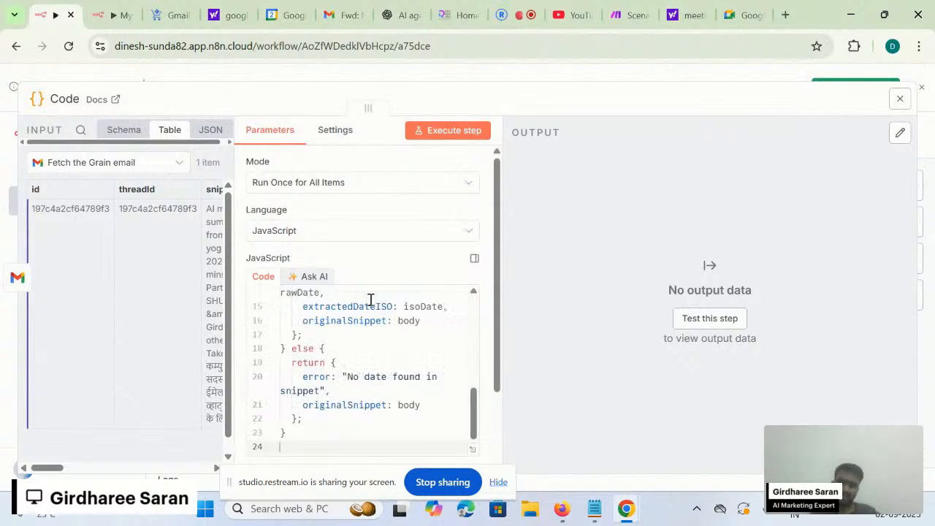
scroll(371, 299, up, 5)
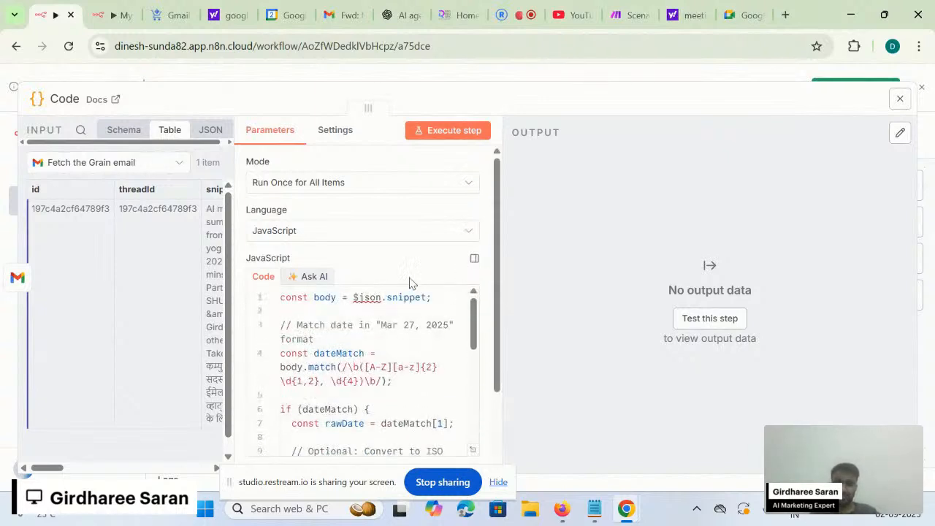
scroll(406, 277, down, 1)
scroll(403, 270, down, 1)
scroll(404, 272, up, 1)
scroll(400, 248, down, 2)
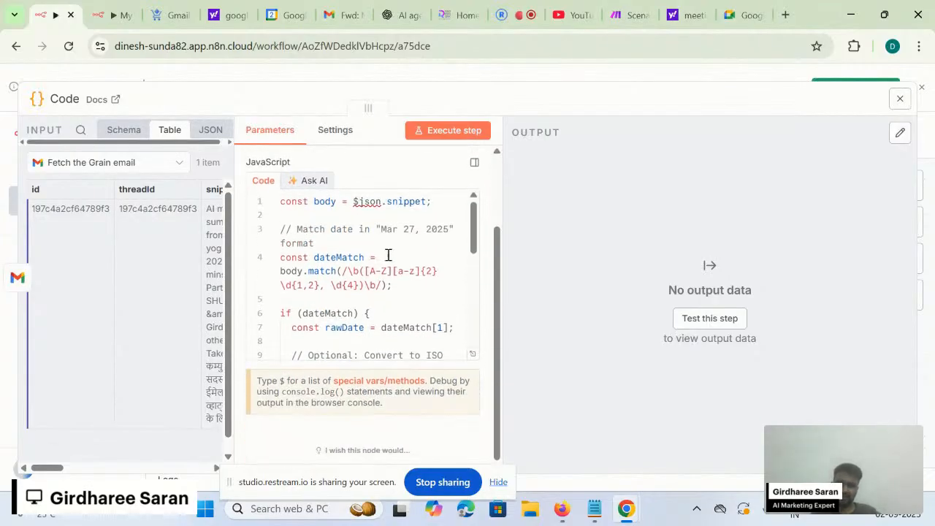
scroll(361, 311, down, 1)
scroll(361, 310, up, 1)
scroll(369, 192, up, 1)
right_click(369, 192)
click(340, 285)
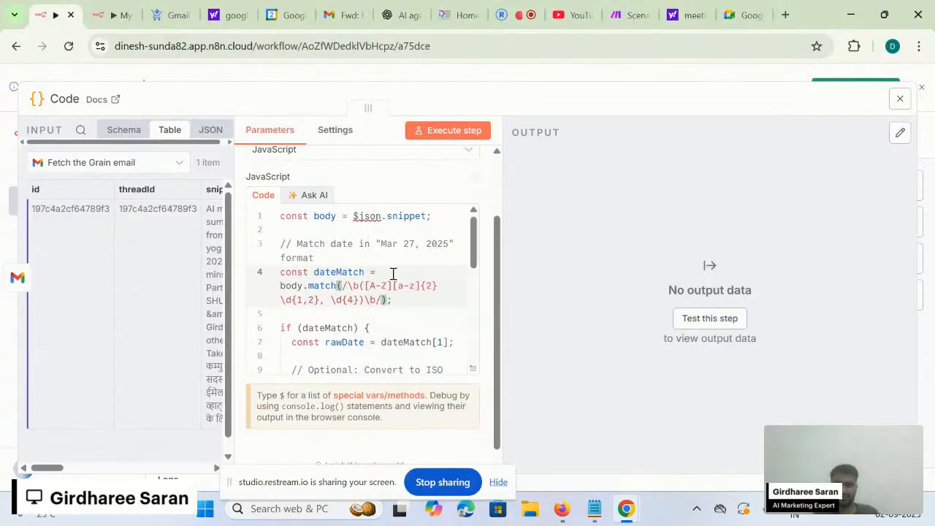
scroll(390, 280, down, 10)
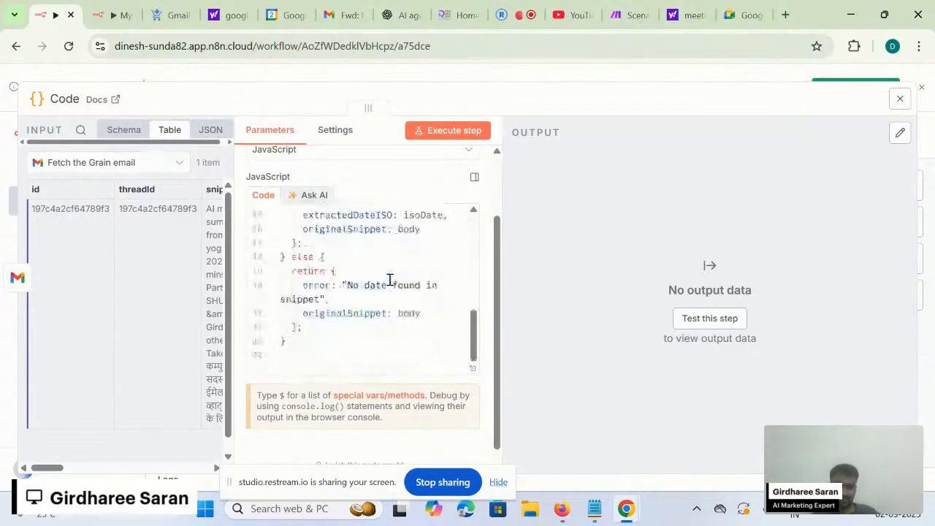
- Change the else branch's originalSnippet from body to the input's snippet field
triple_click(408, 313)
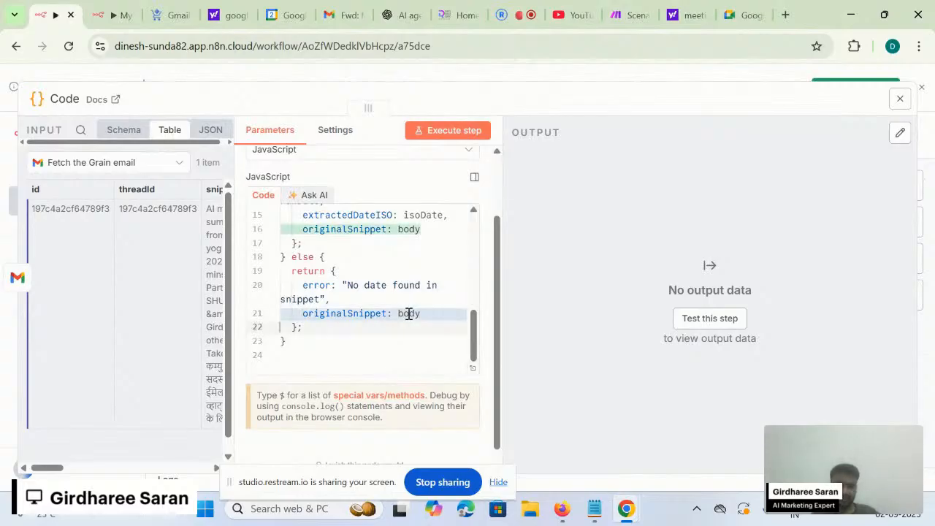
double_click(409, 313)
key(BackSpace)
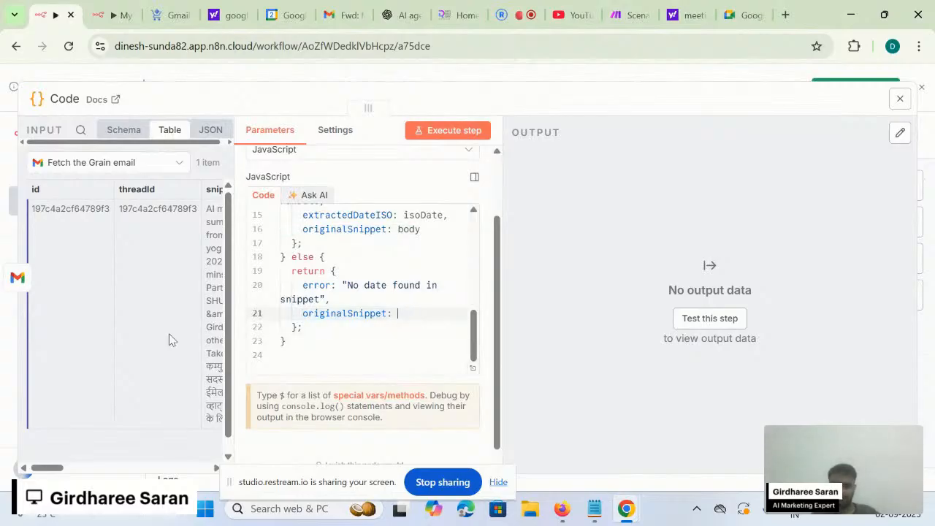
scroll(142, 296, right, 5)
scroll(142, 296, left, 3)
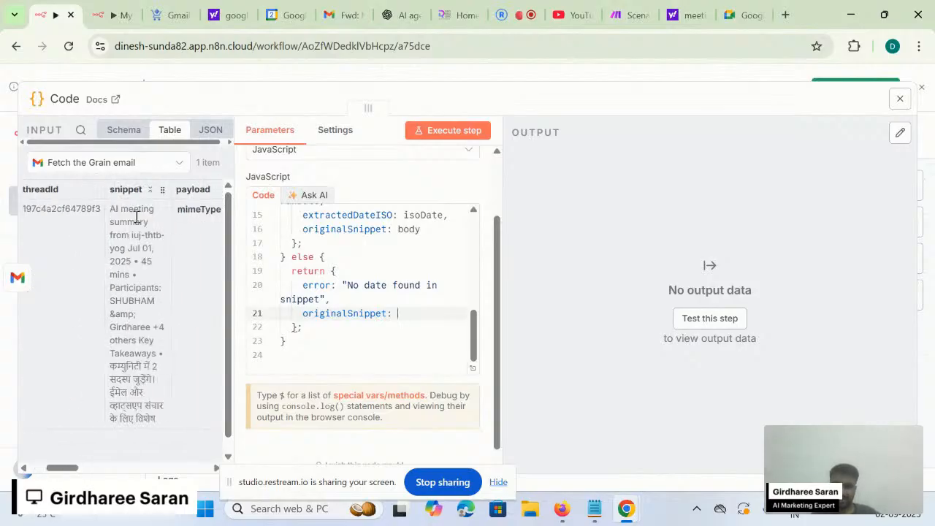
drag(127, 189, 413, 310)
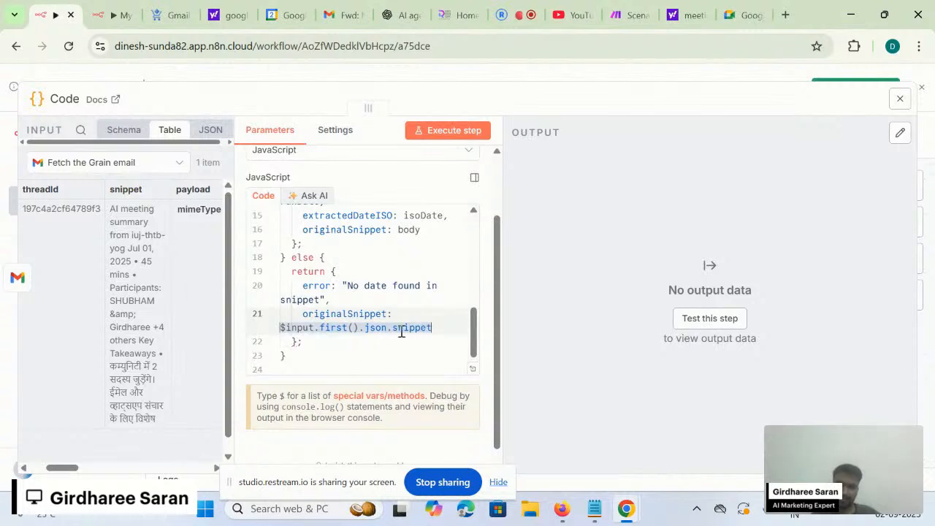
scroll(381, 350, down, 1)
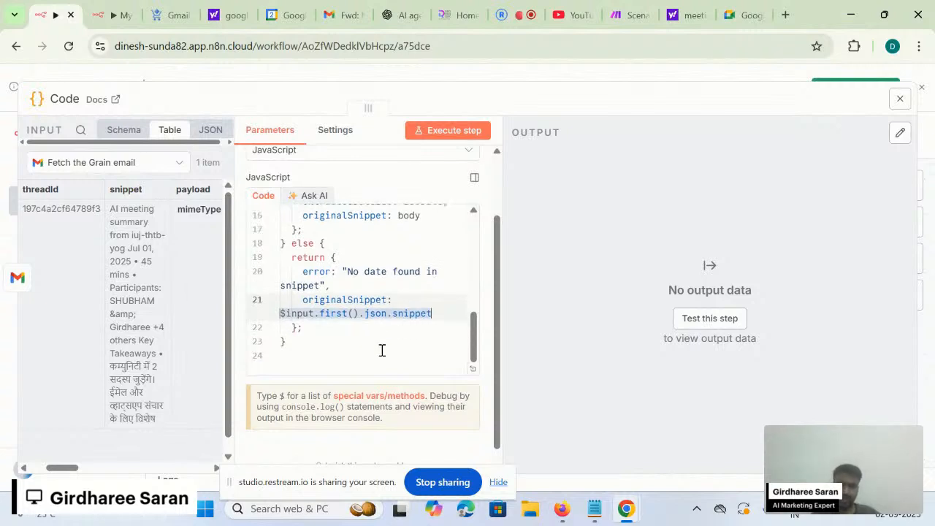
- Run the Code node, outputting extractedDateOriginal 'Jul 01, 2025' and extractedDateISO '2025-07-01'
click(451, 134)
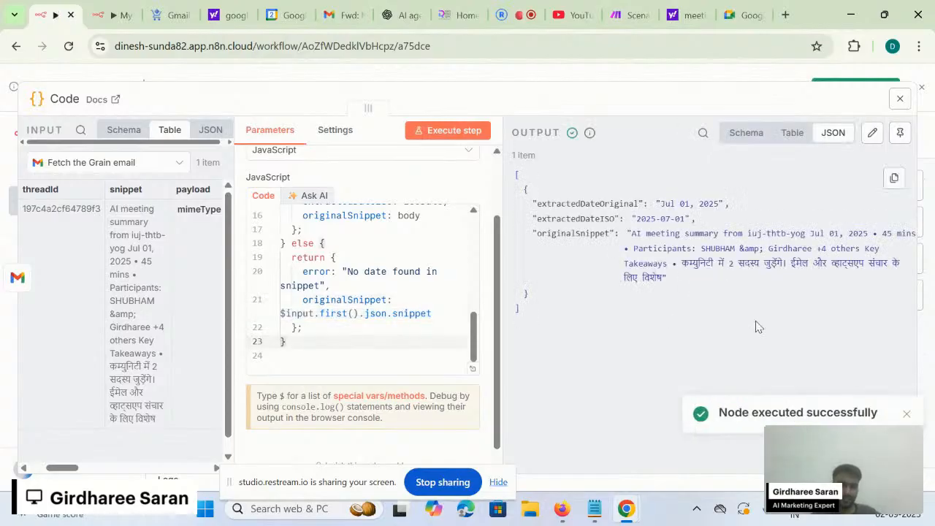
double_click(582, 207)
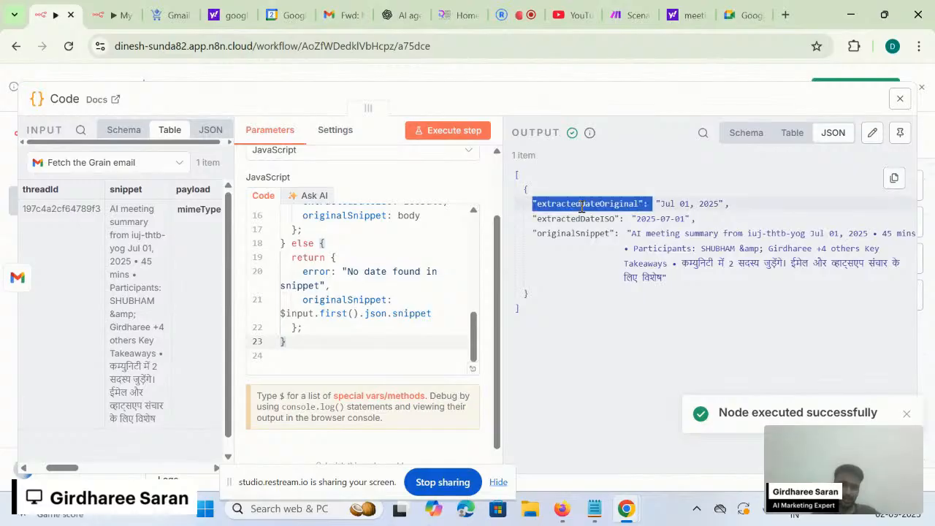
double_click(577, 205)
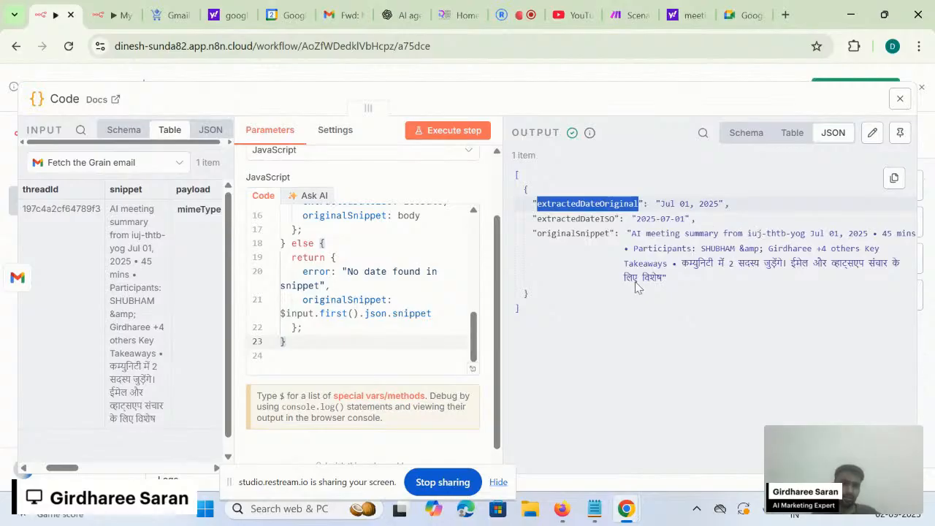
- Pin the Code node's output, viewed as a schema, and close the node
click(792, 130)
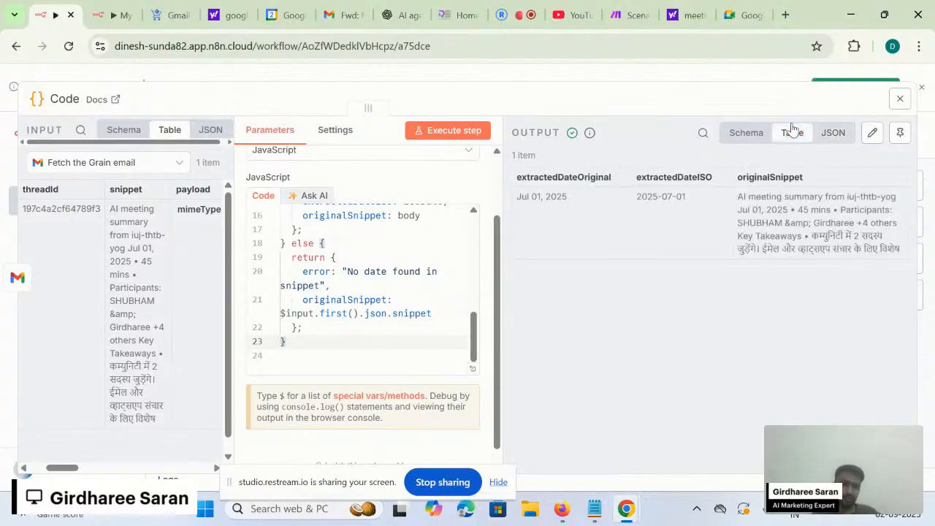
click(744, 138)
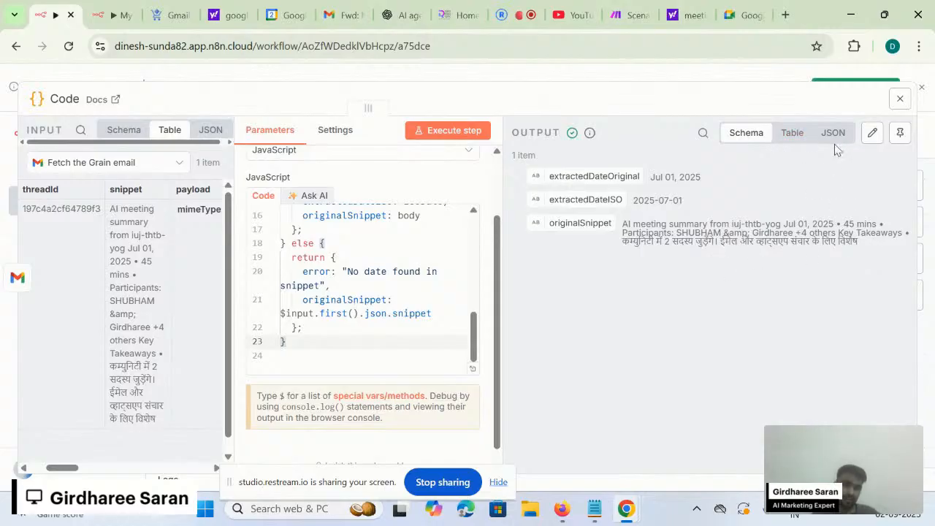
click(899, 134)
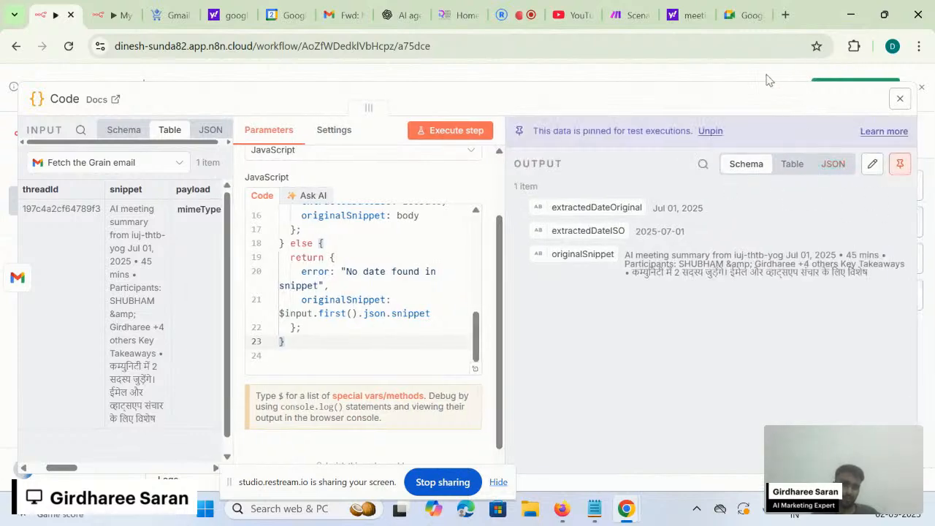
click(767, 79)
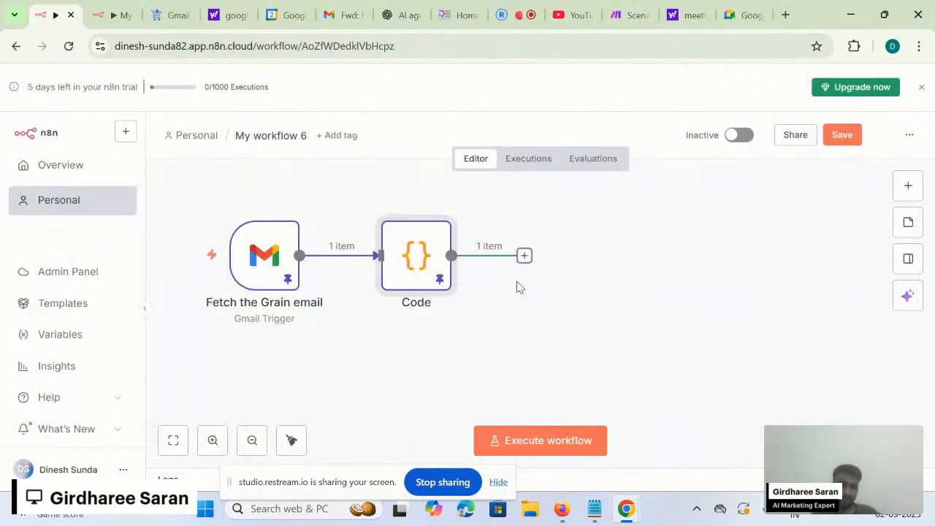
- Save the workflow and add a second Code node, Code1, after the first Code node
click(841, 136)
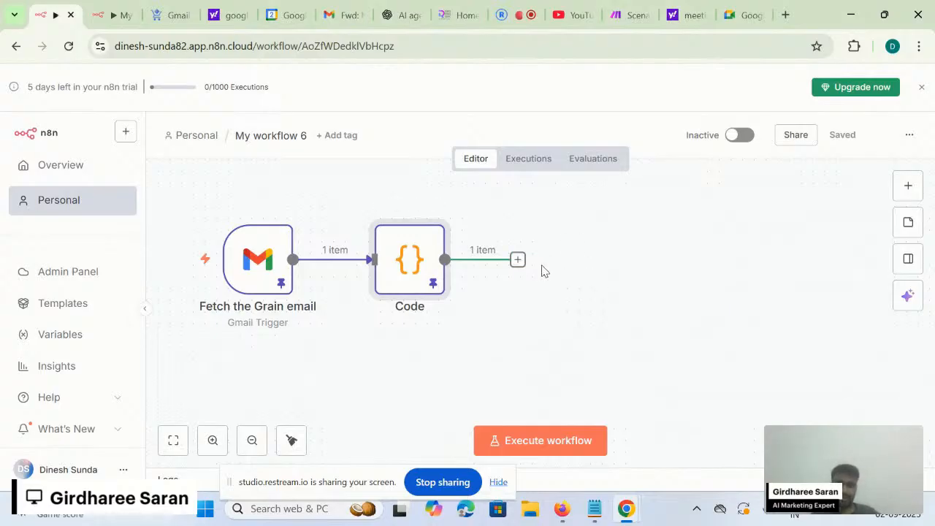
click(517, 260)
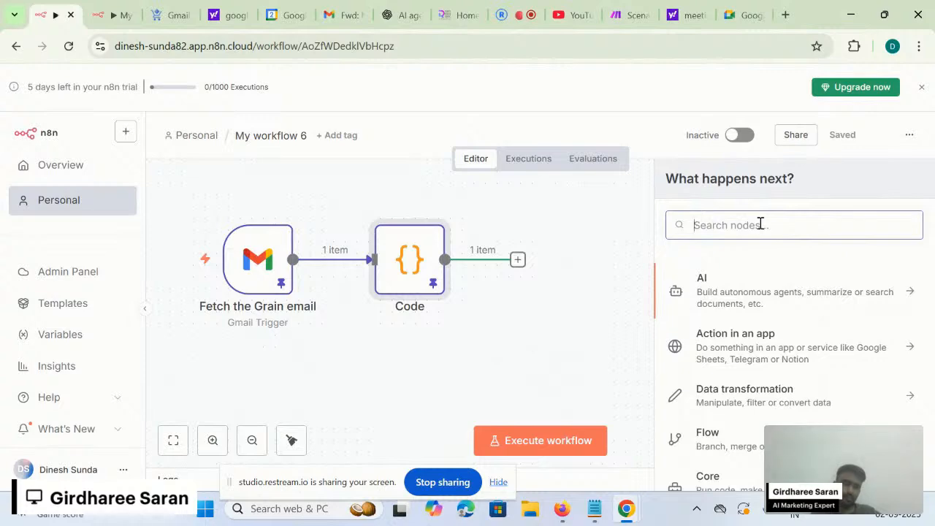
text(code)
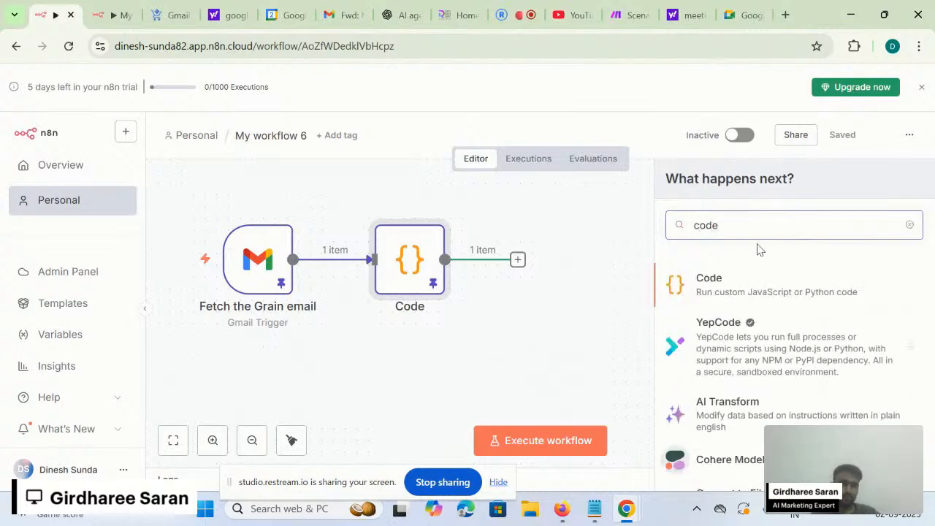
click(739, 285)
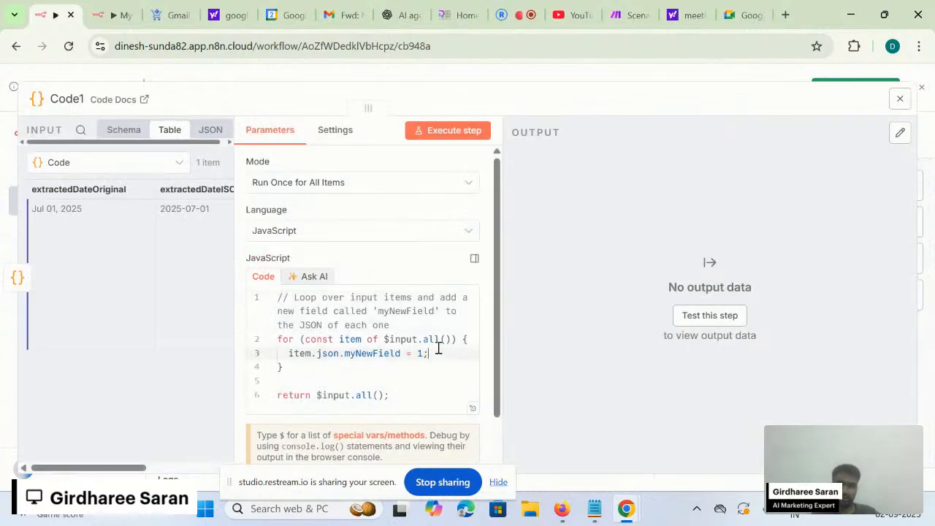
- Grab the return items.map block building email_body from Notepad, then return to n8n
key(alt+Tab)
key(alt+Tab)
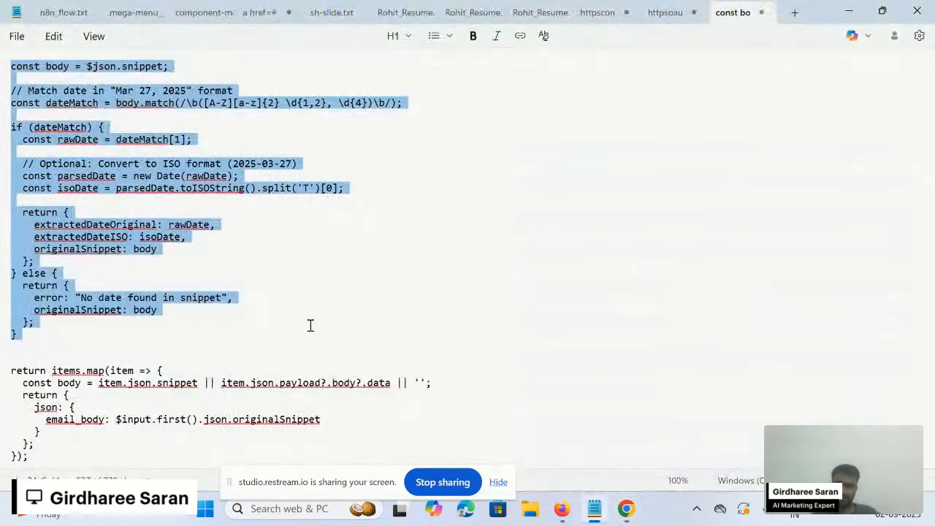
drag(70, 459, 1, 371)
key(ctrl+c)
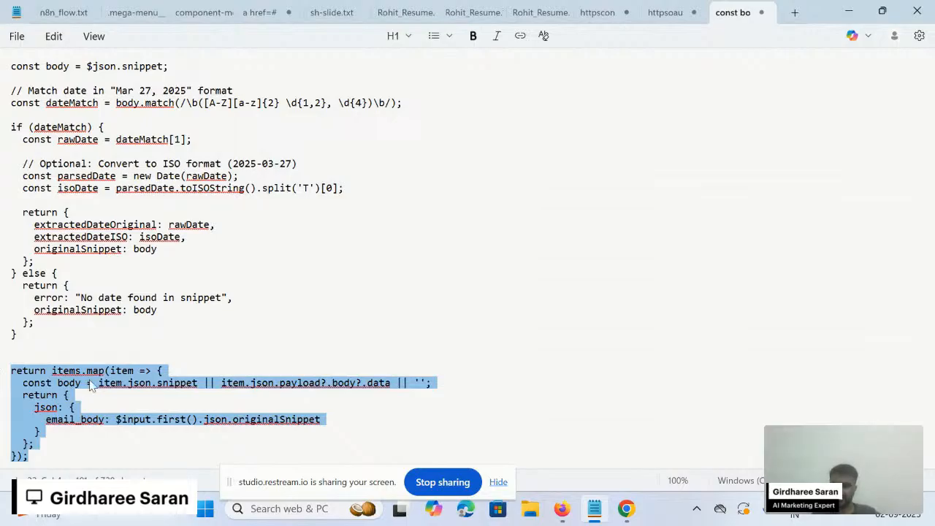
key(alt+Tab)
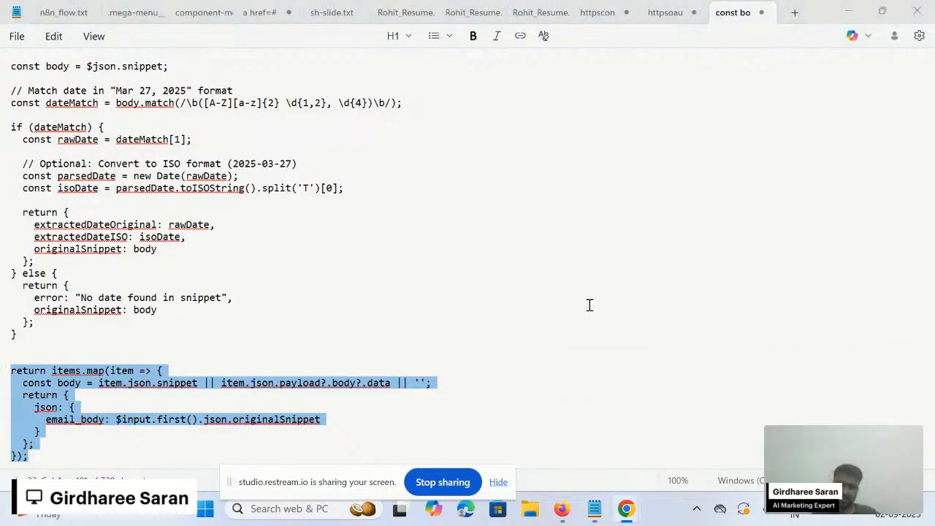
key(alt+Tab)
key(Tab)
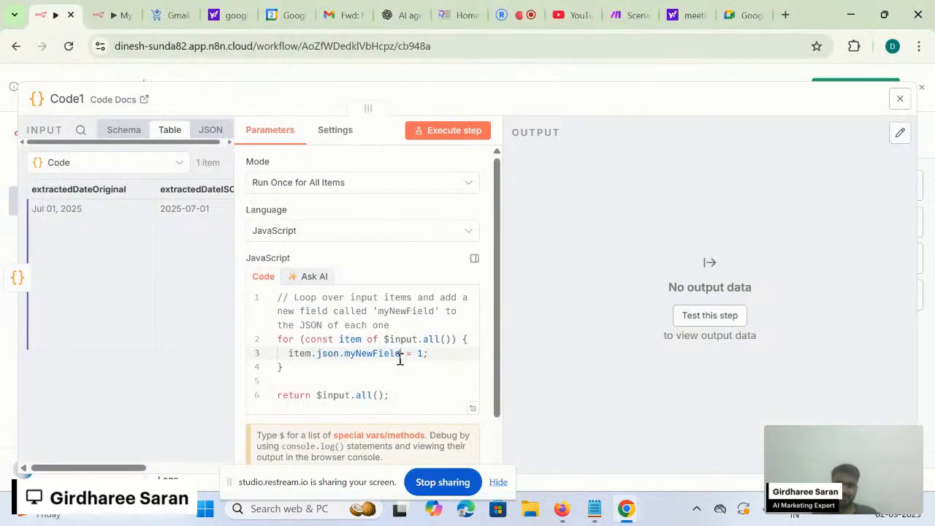
- Replace Code1's starter code with the items.map script building email_body from originalSnippet
key(ctrl+a)
key(ctrl+v)
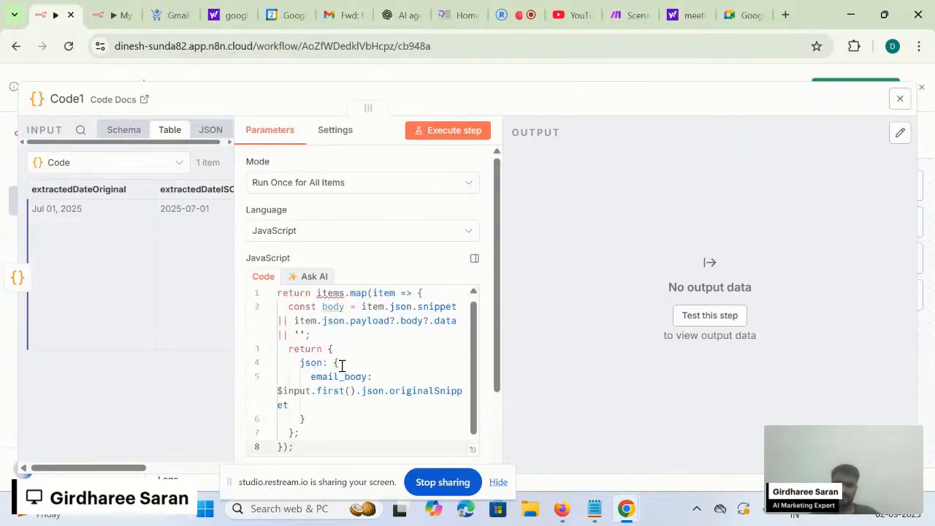
scroll(141, 341, right, 3)
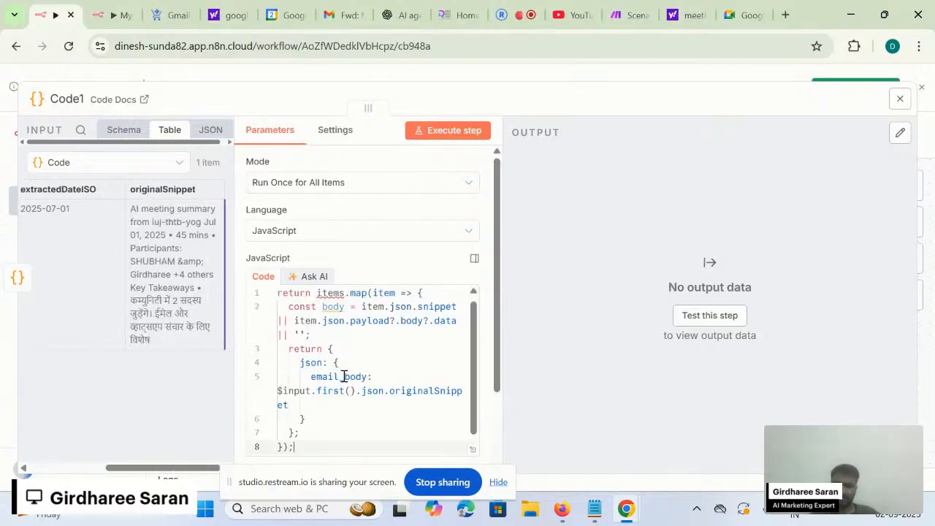
click(346, 415)
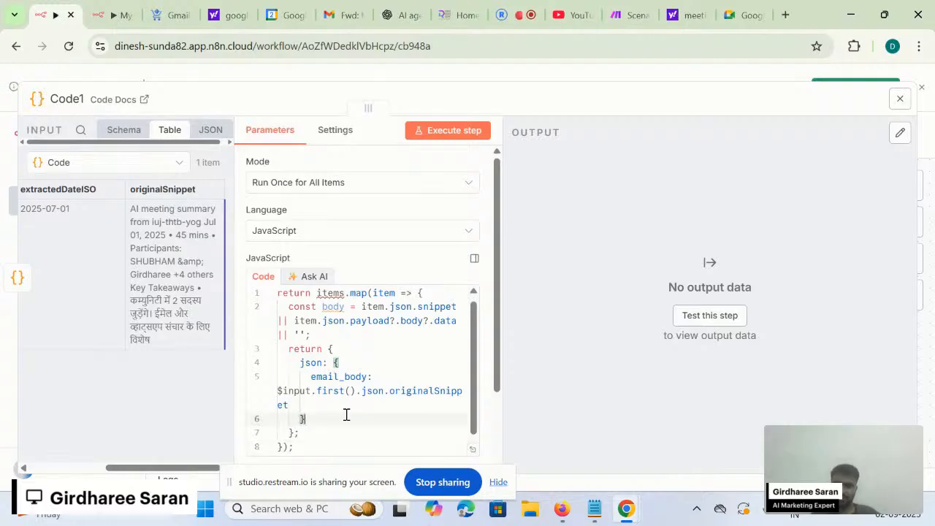
drag(336, 404, 277, 390)
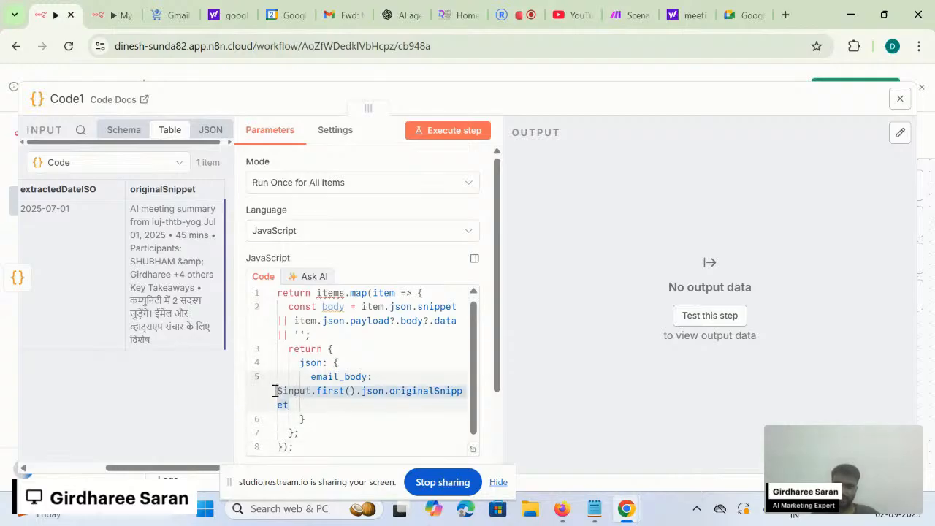
click(329, 394)
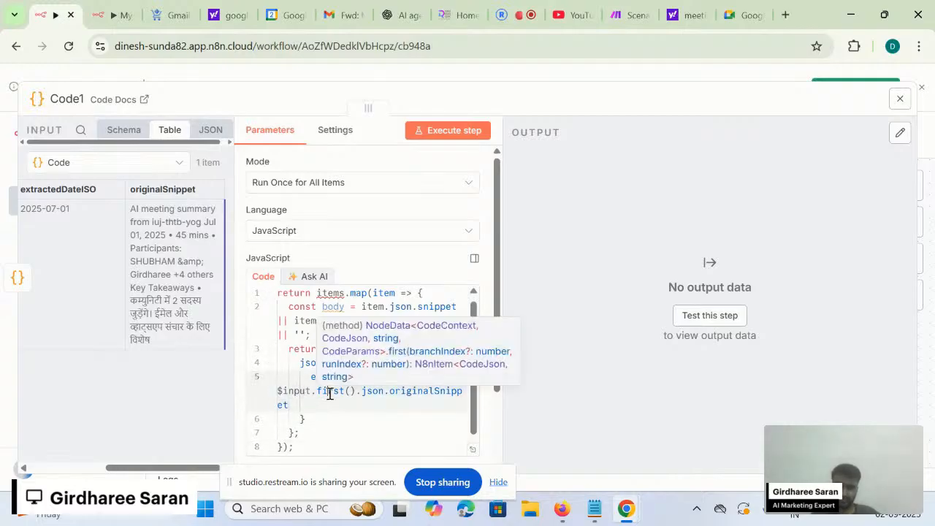
scroll(372, 404, down, 1)
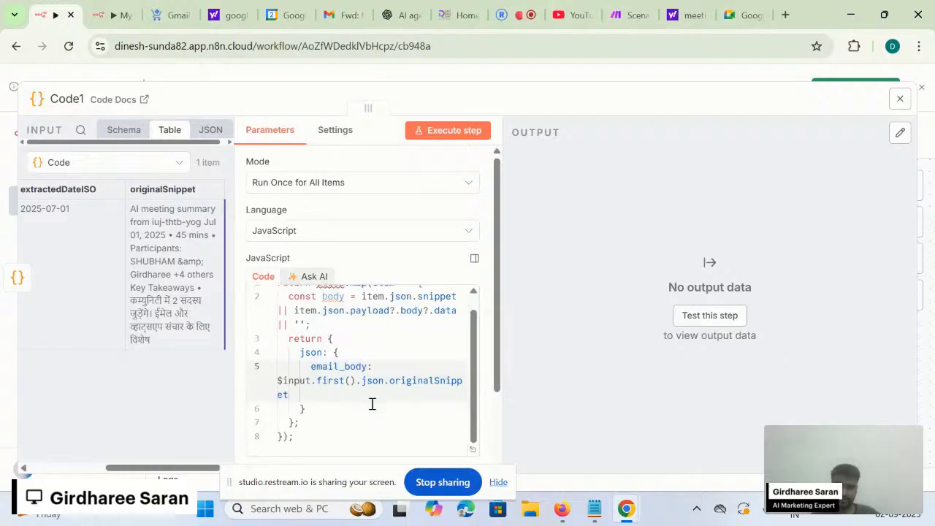
- Run Code1, check its email_body output, and close it back to the canvas
click(448, 132)
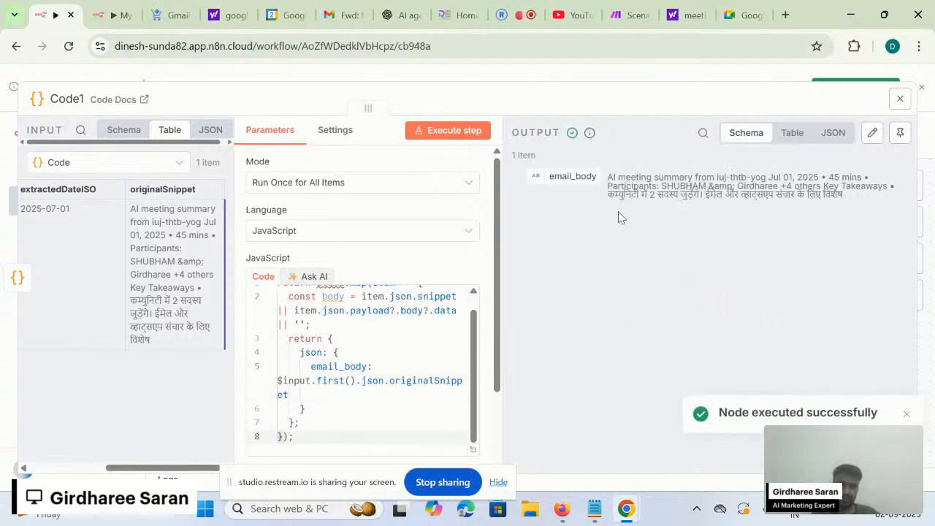
drag(567, 174, 575, 180)
click(650, 76)
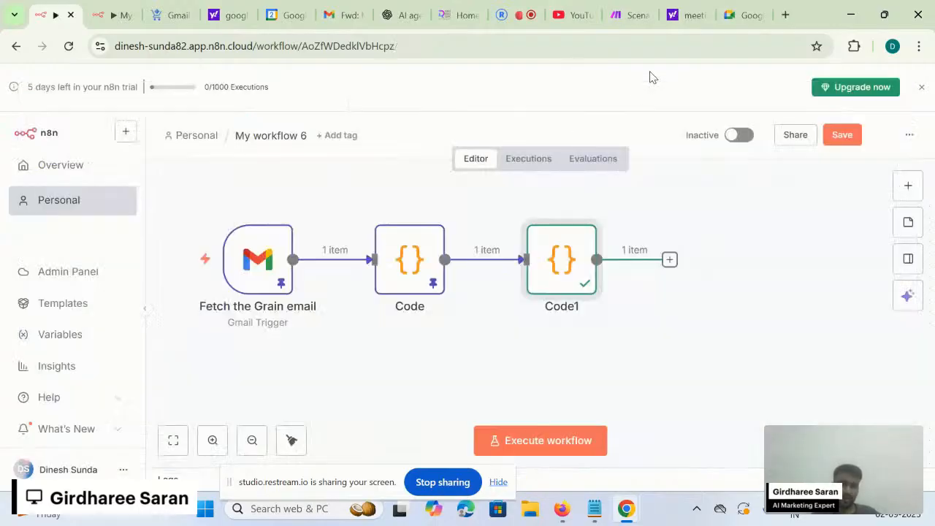
click(669, 260)
click(641, 325)
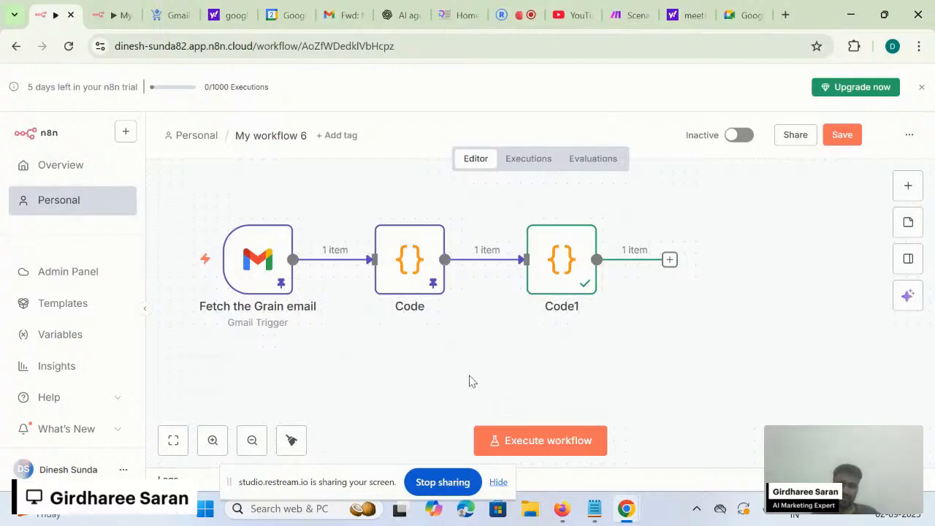
scroll(469, 376, down, 1)
scroll(459, 364, left, 1)
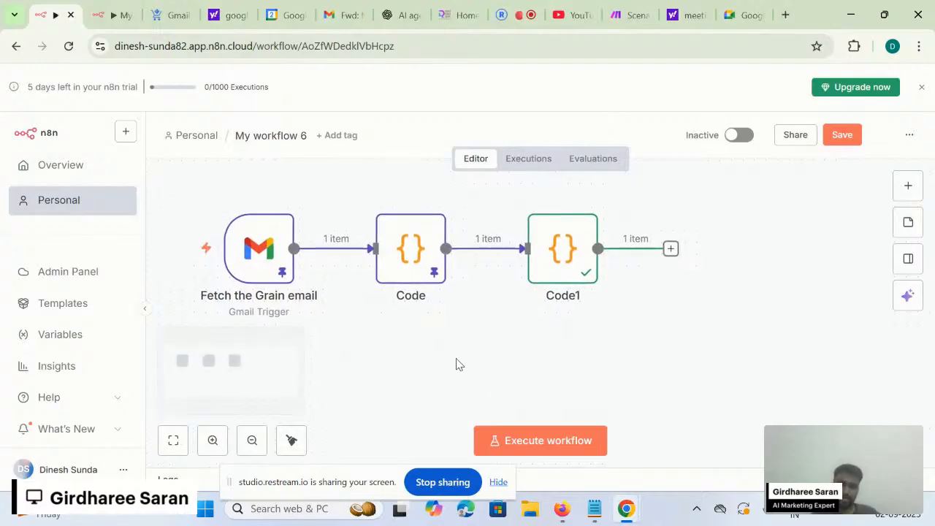
scroll(455, 363, left, 2)
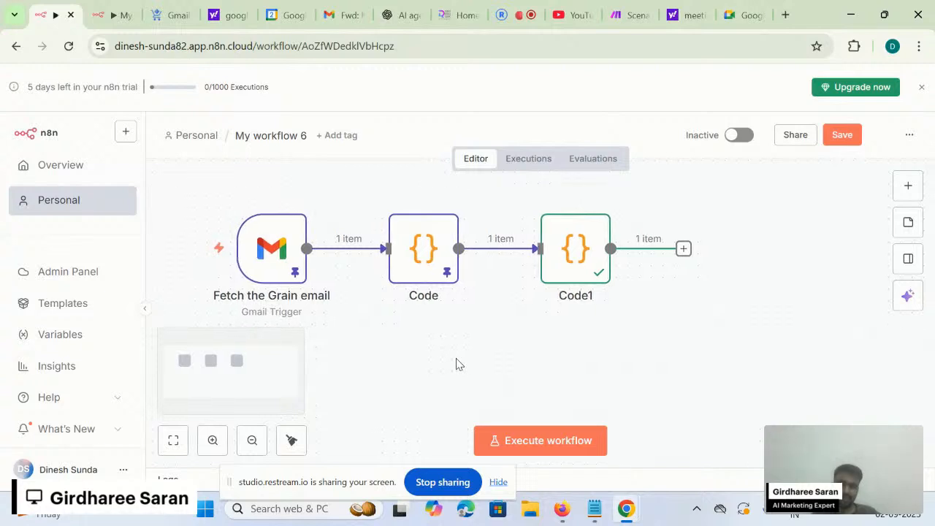
scroll(455, 364, down, 1)
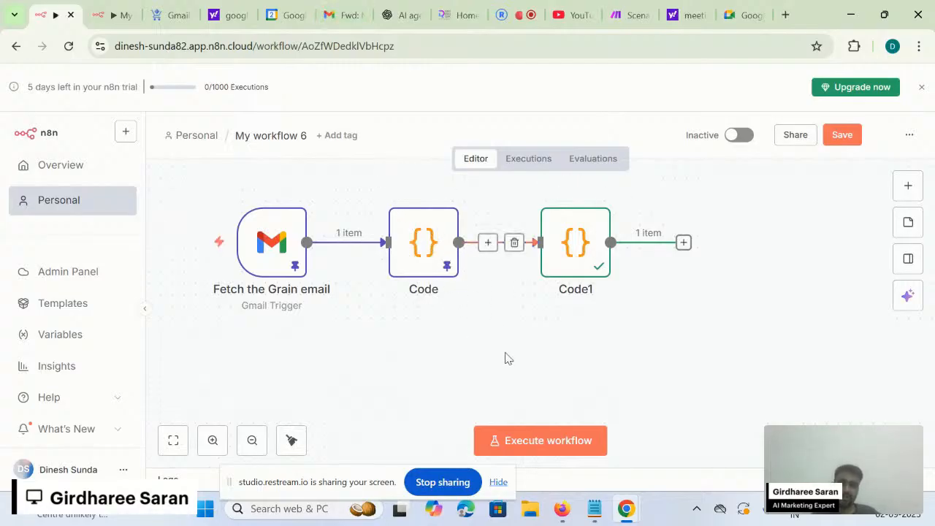
scroll(583, 341, right, 1)
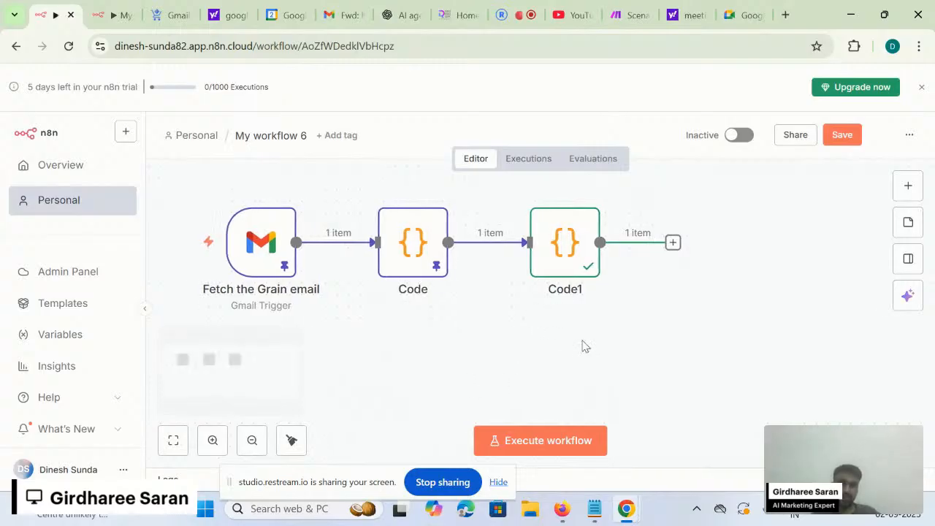
- Add a Gmail node after Code1 using the node search
click(672, 244)
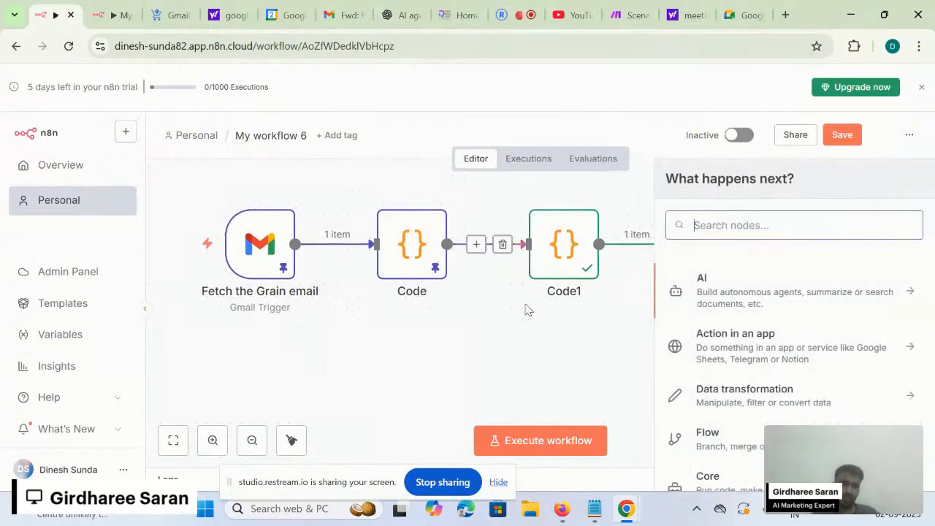
click(741, 219)
text(gmail)
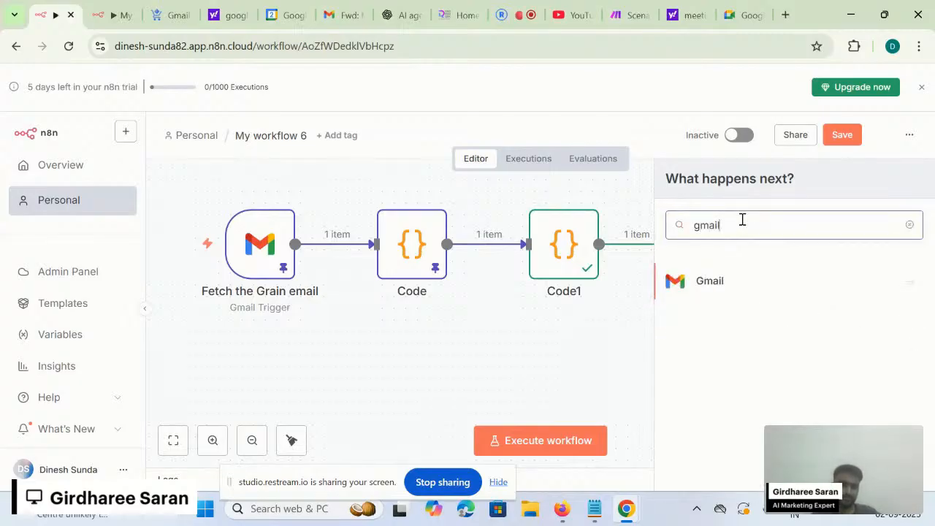
click(721, 289)
- Choose the Send a message action from Gmail's actions list
scroll(727, 376, up, 1)
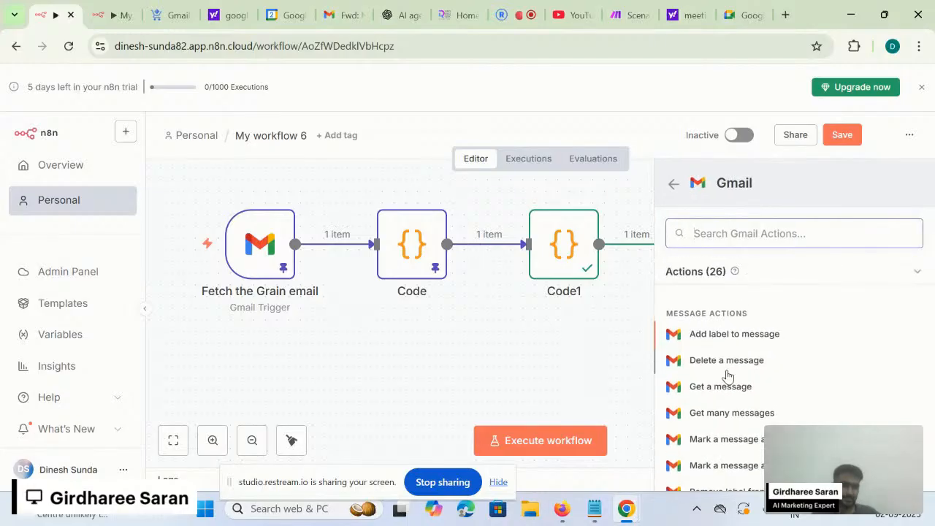
scroll(751, 335, down, 1)
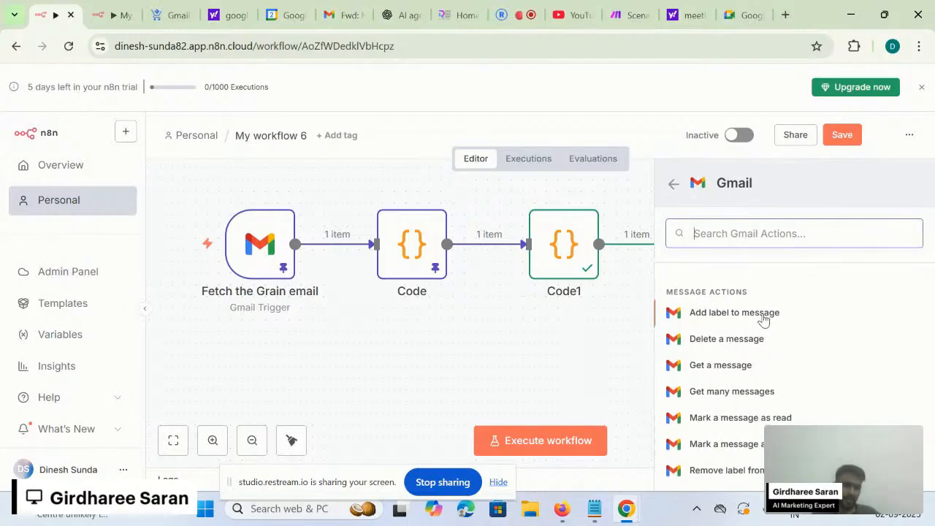
scroll(758, 351, down, 3)
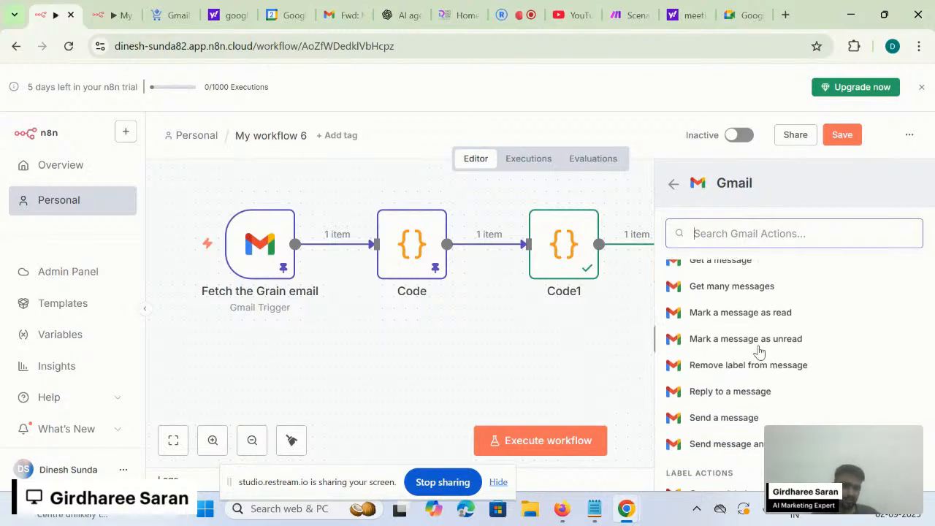
scroll(758, 351, down, 3)
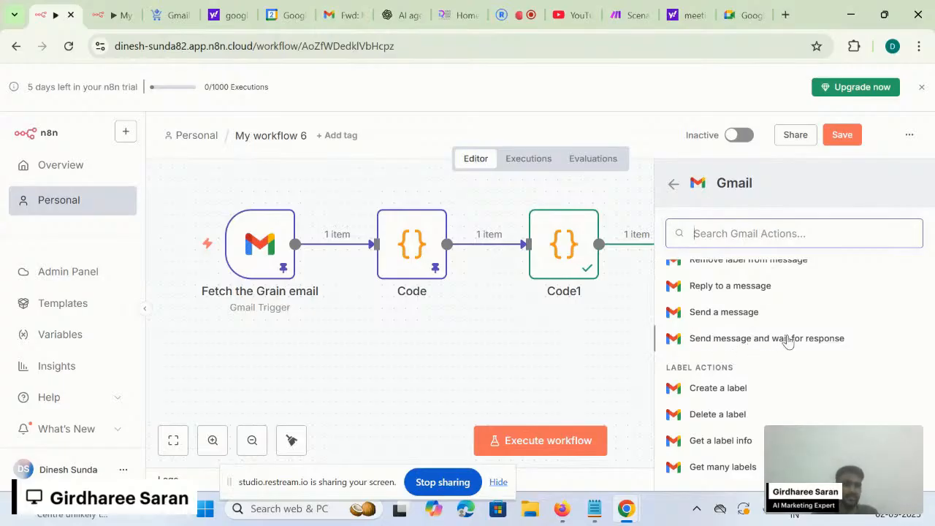
scroll(810, 344, down, 1)
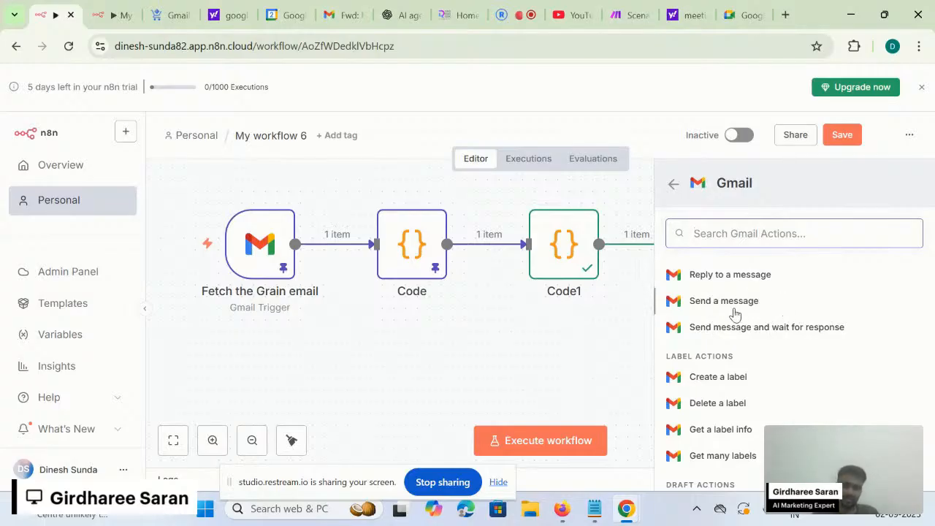
scroll(735, 314, up, 1)
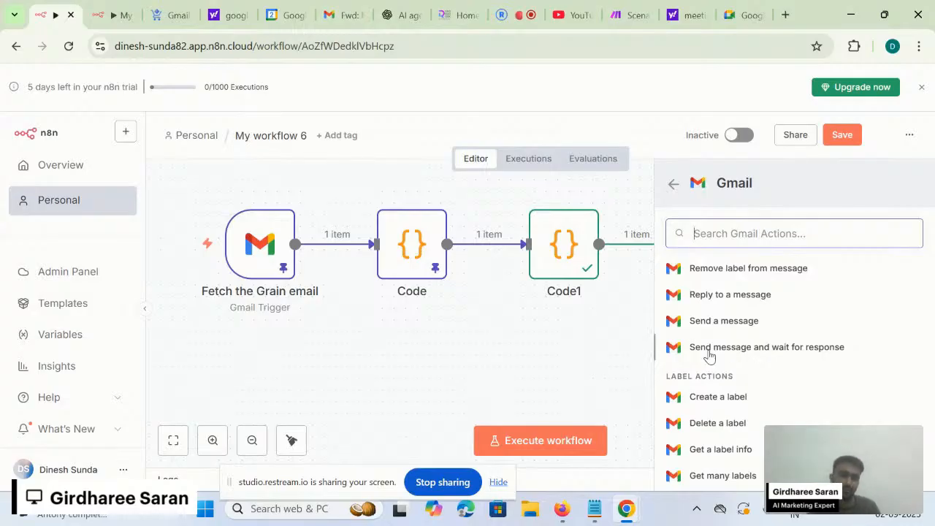
scroll(708, 355, down, 1)
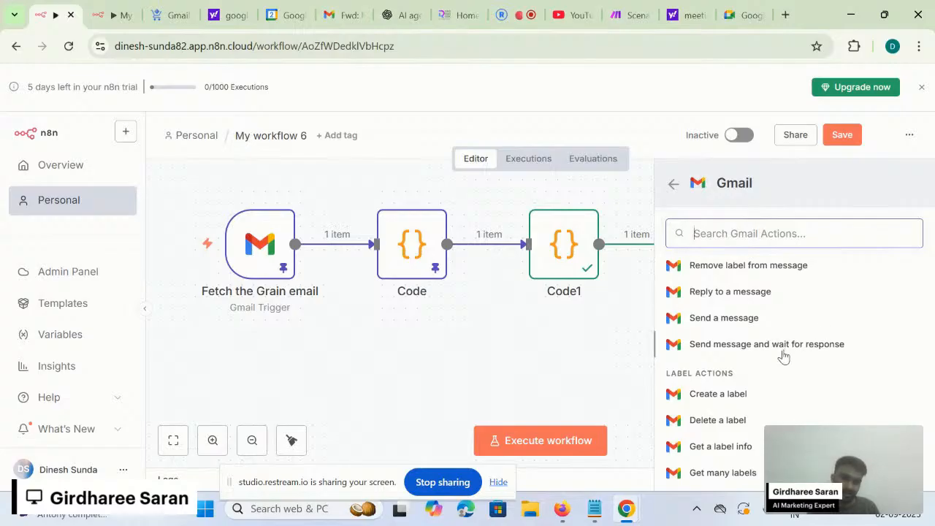
scroll(782, 355, down, 1)
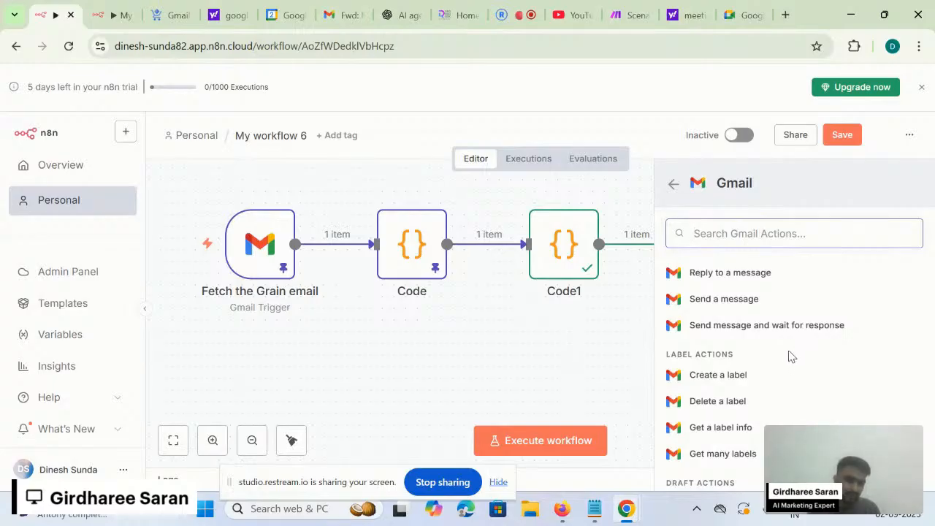
scroll(788, 355, up, 1)
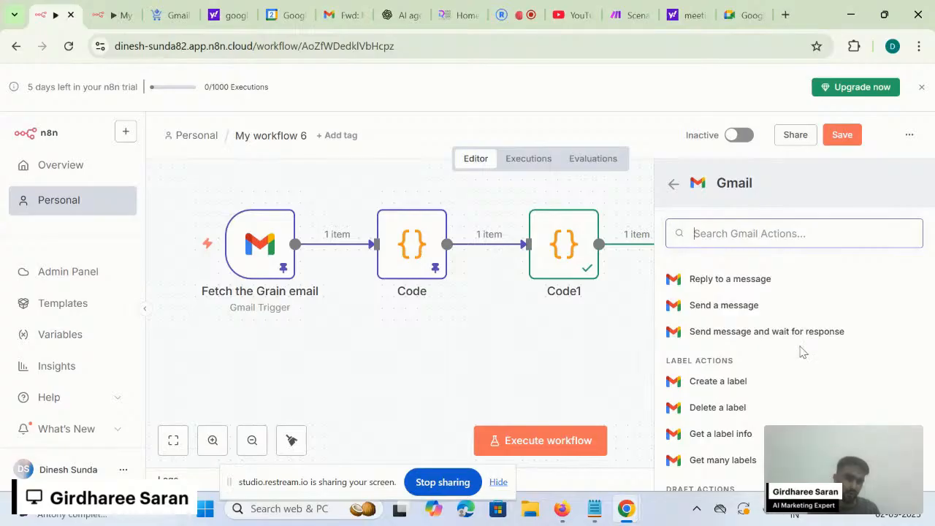
click(729, 308)
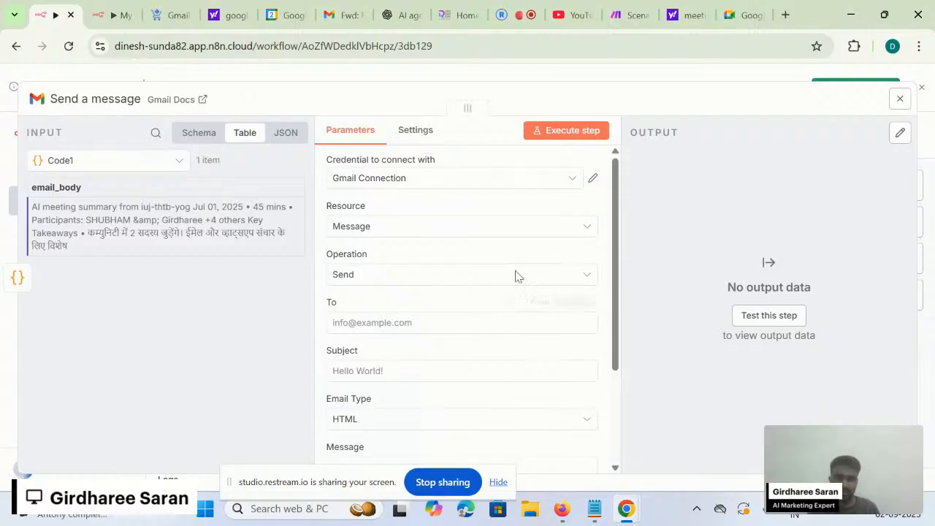
- Use the Gmail Connection credential with Resource Message and Operation Send
click(442, 180)
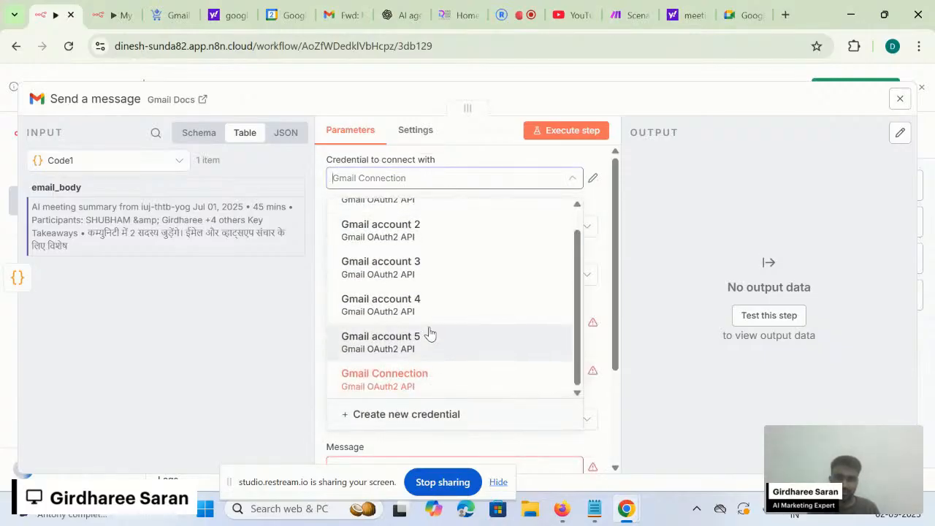
click(400, 378)
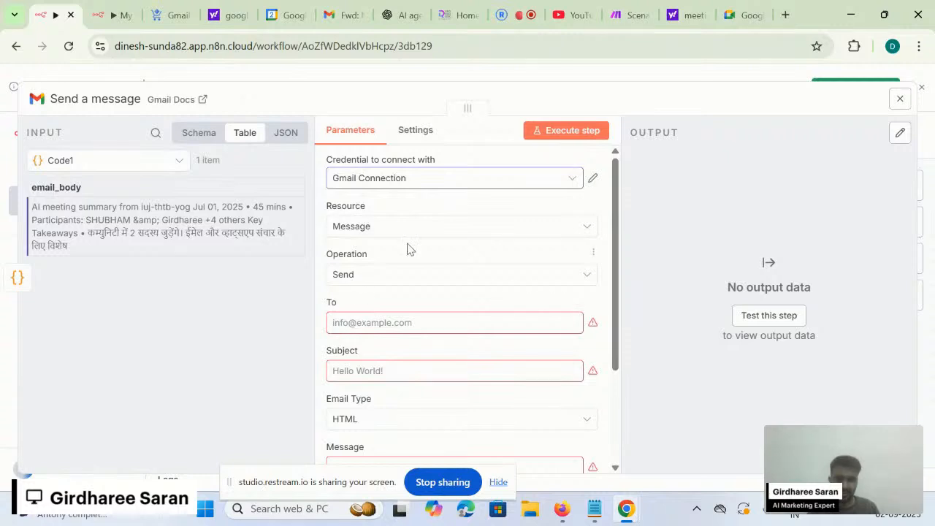
click(433, 226)
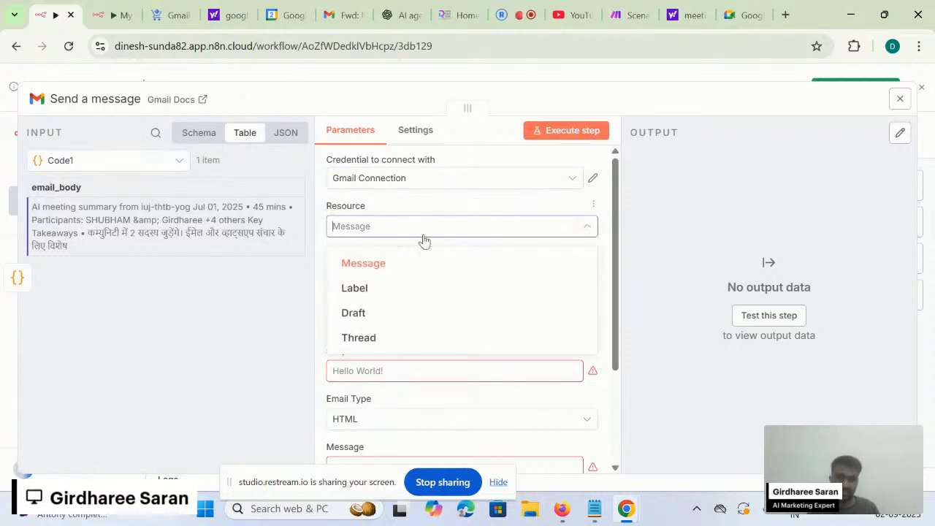
click(423, 241)
click(384, 282)
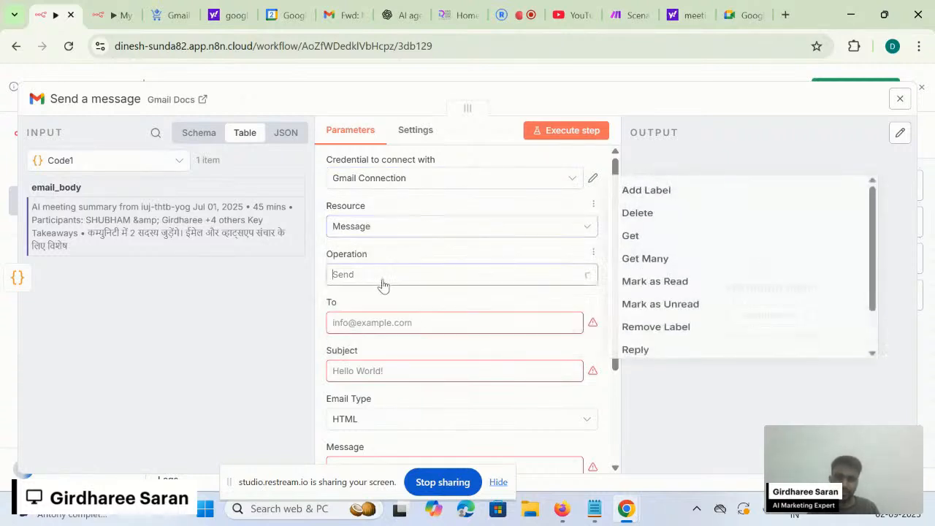
scroll(662, 271, down, 1)
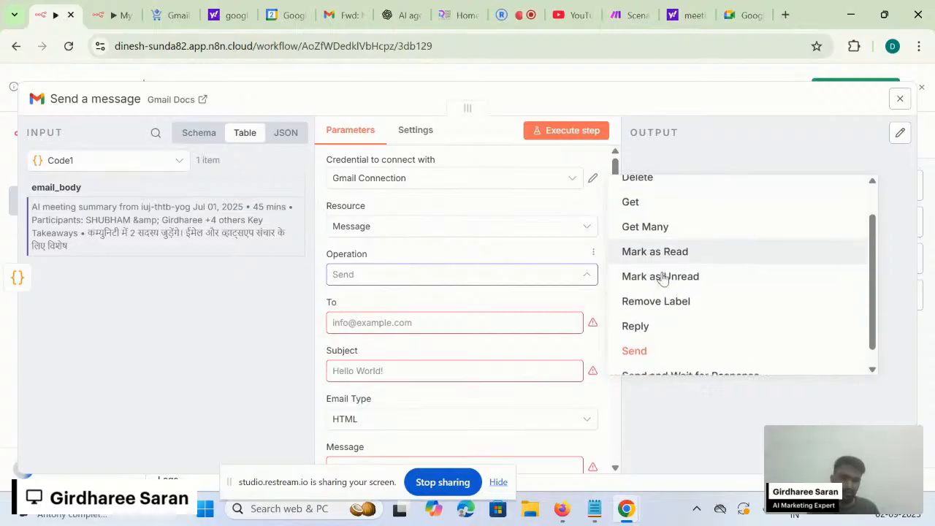
click(654, 342)
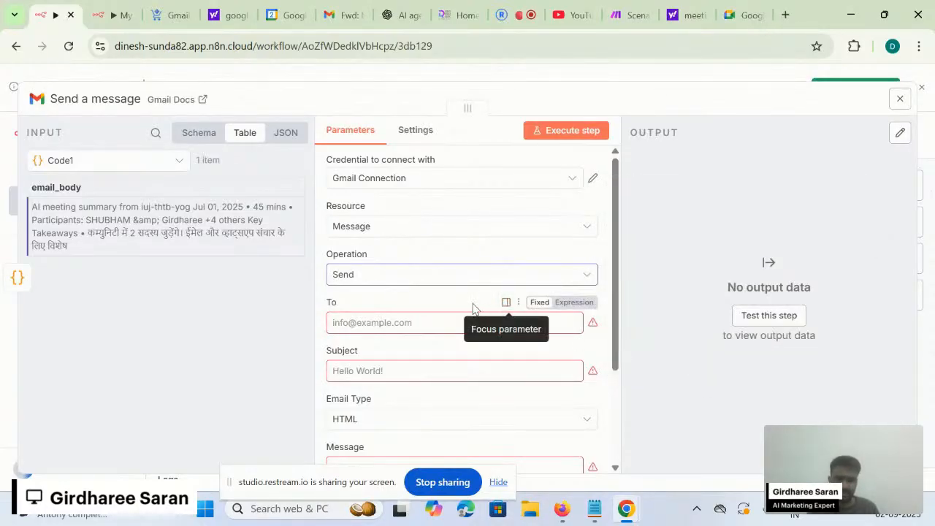
- Enter the recipient's e-mail address in the To field
click(408, 327)
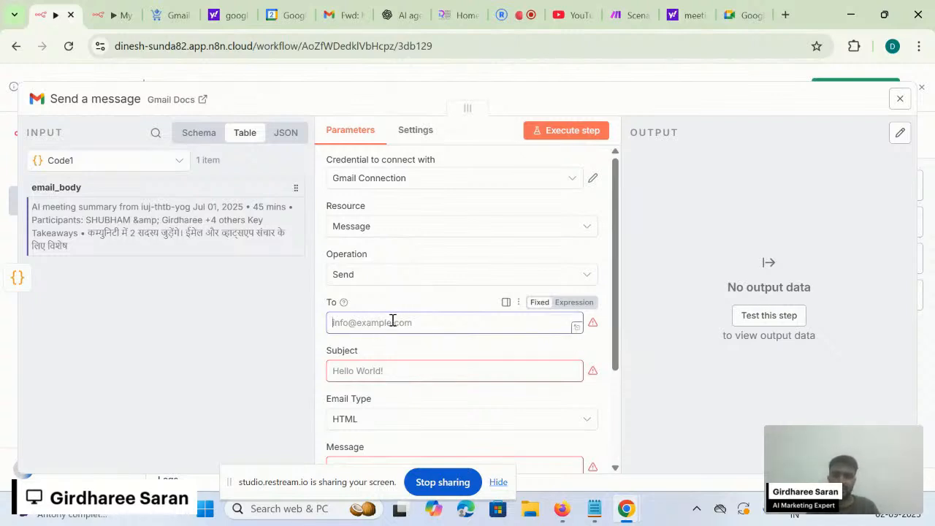
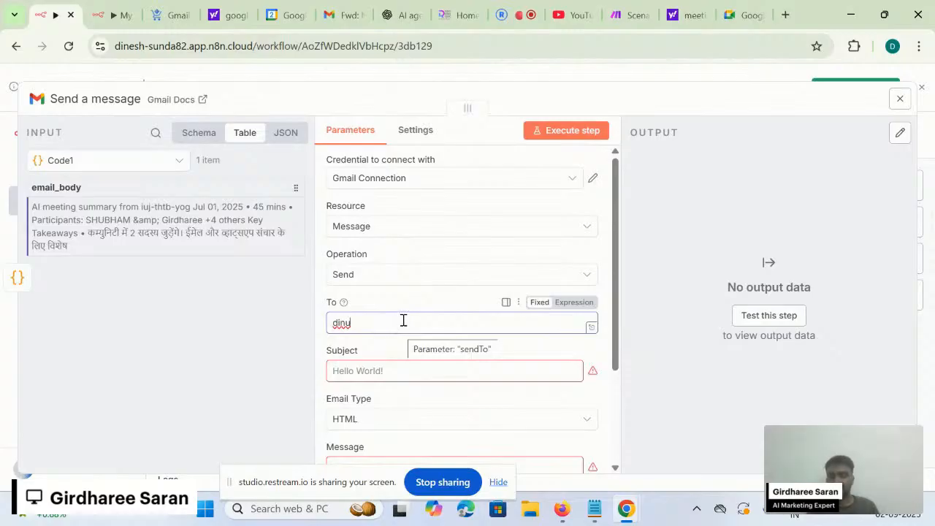
double_click(366, 325)
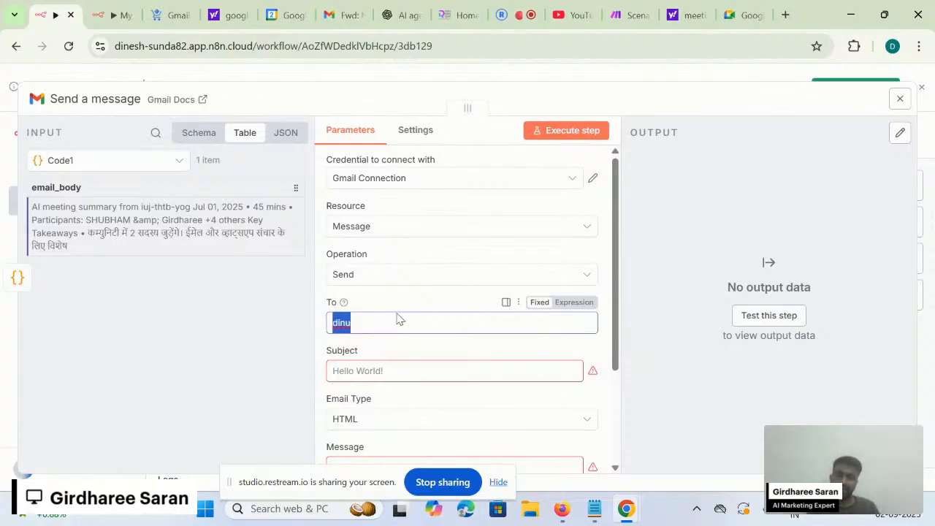
click(399, 344)
click(408, 327)
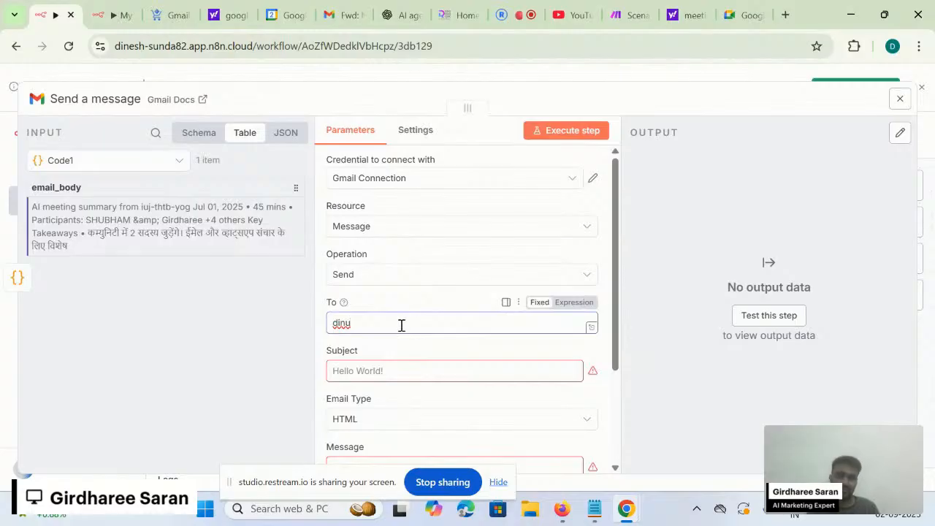
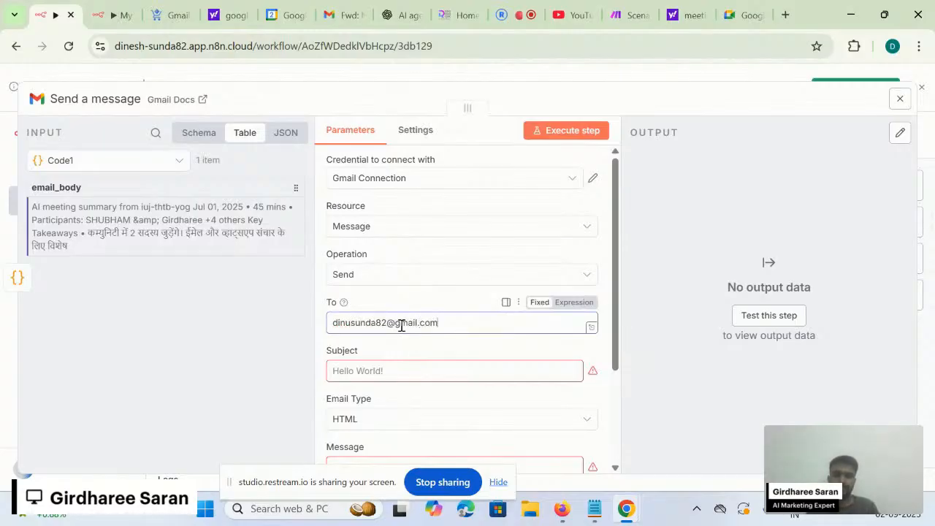
- Set the email subject to 'Thank you'
click(378, 370)
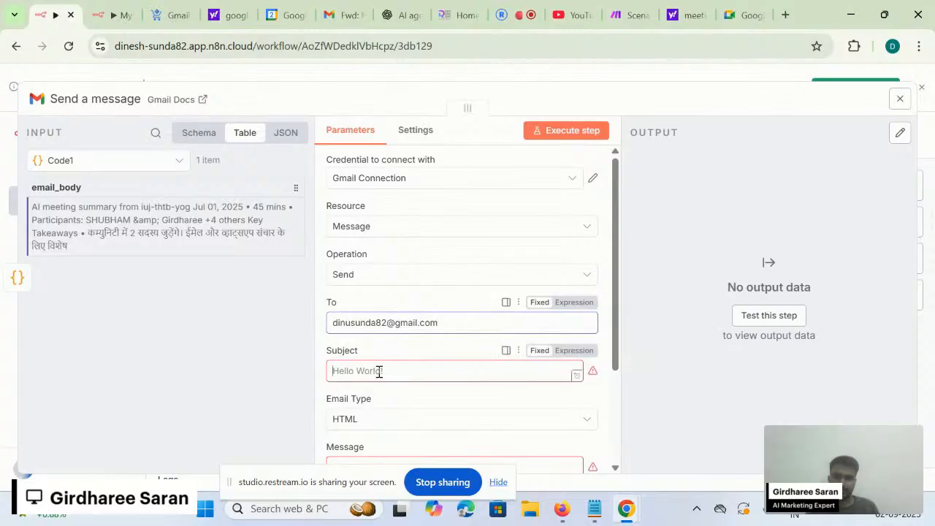
scroll(379, 372, down, 2)
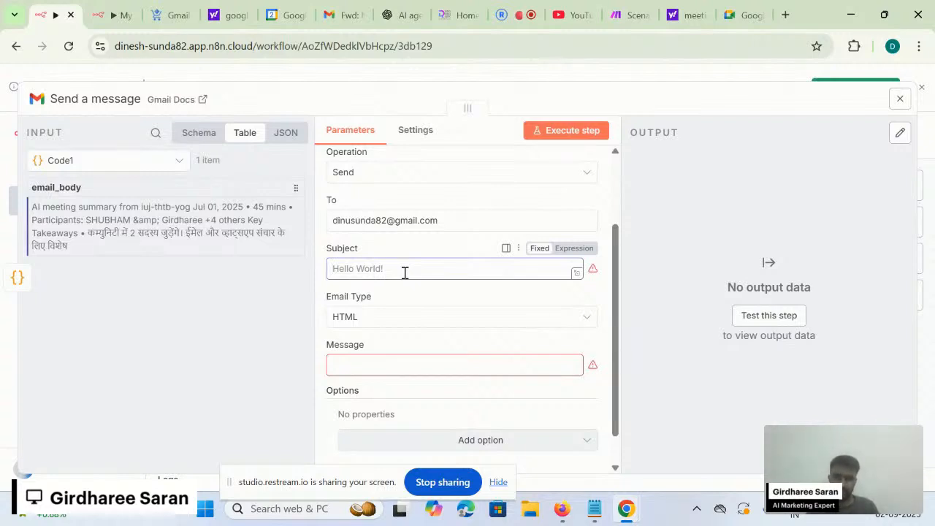
text(Thank you)
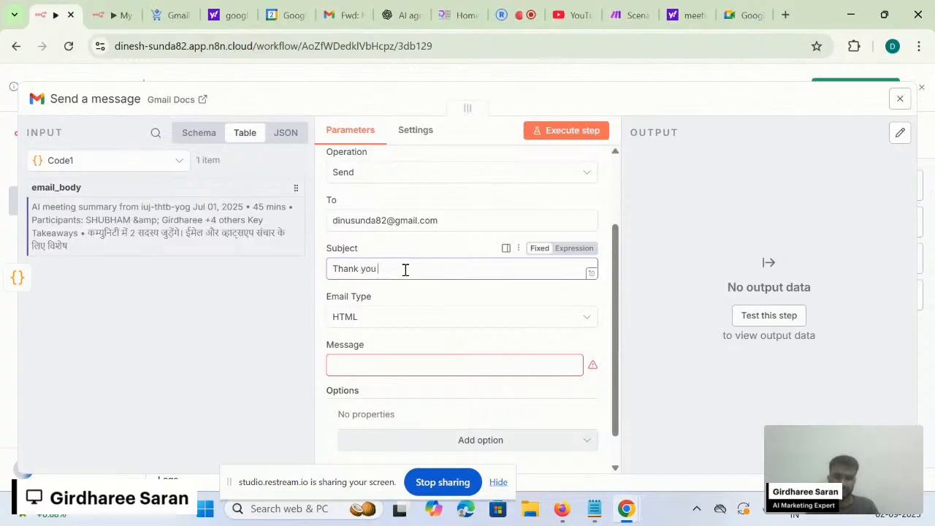
click(393, 304)
scroll(393, 304, down, 1)
click(371, 284)
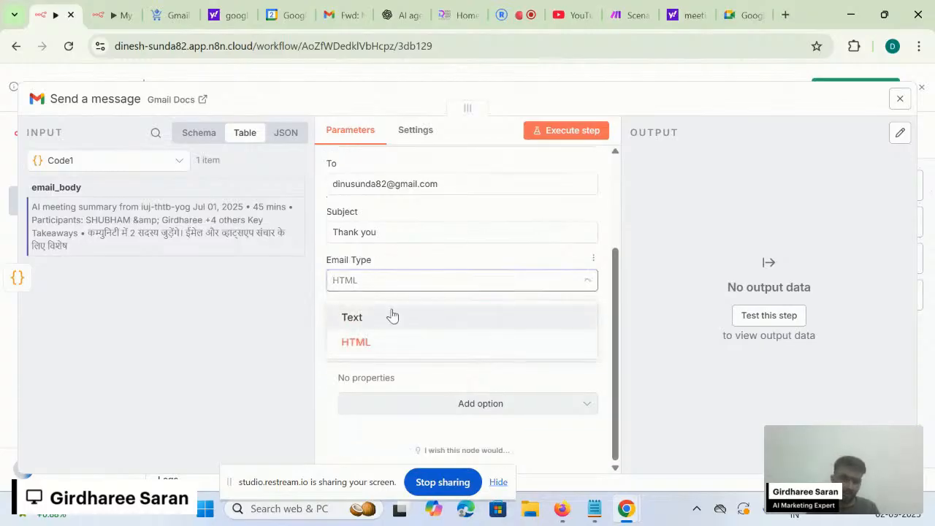
- Keep Email Type as HTML after briefly switching it to Text
click(390, 315)
click(419, 280)
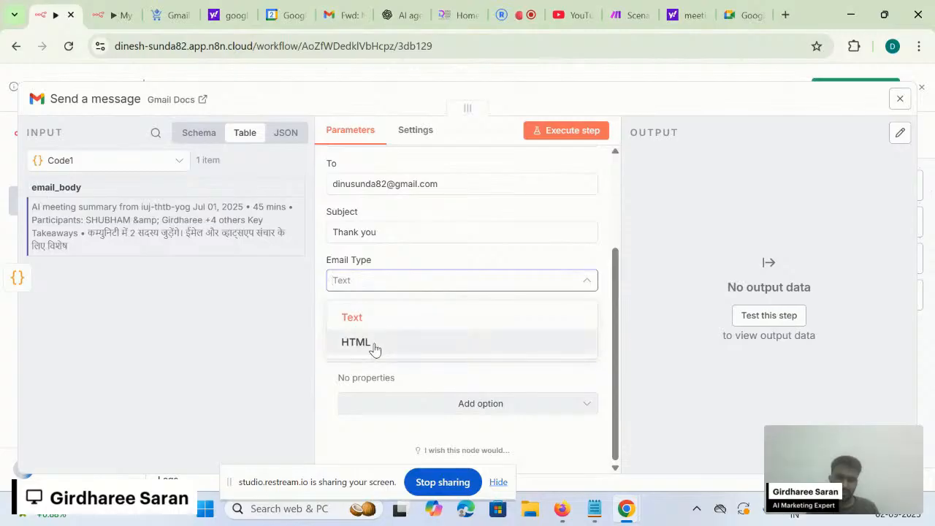
click(375, 343)
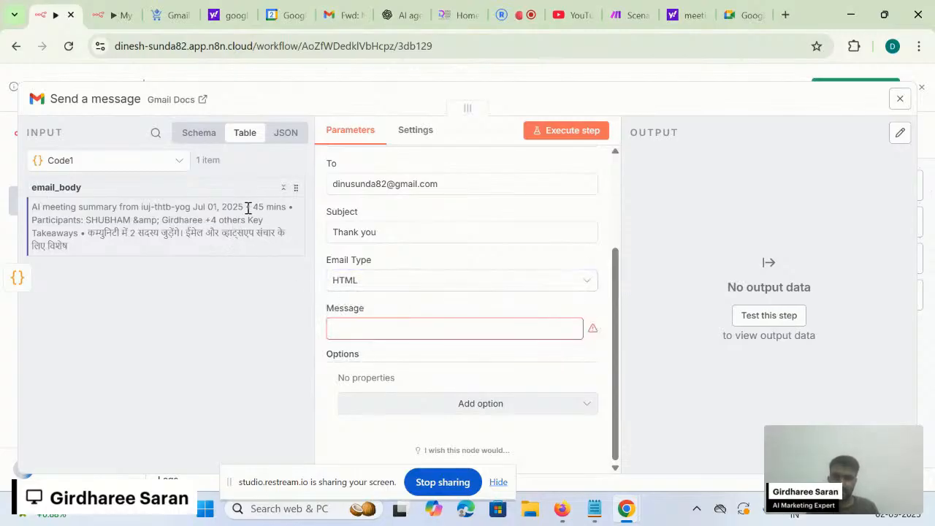
- Show the node's input as a schema with the Code step's fields expanded
click(280, 132)
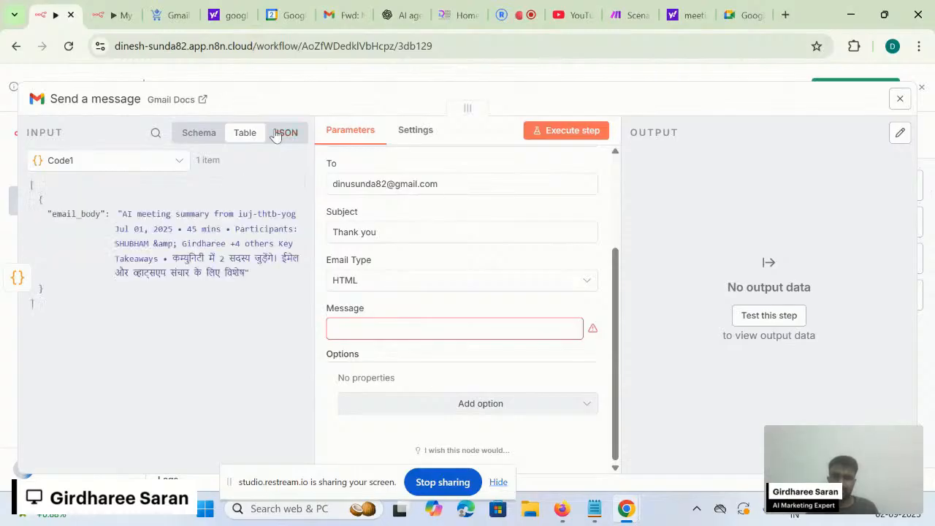
click(247, 134)
click(201, 136)
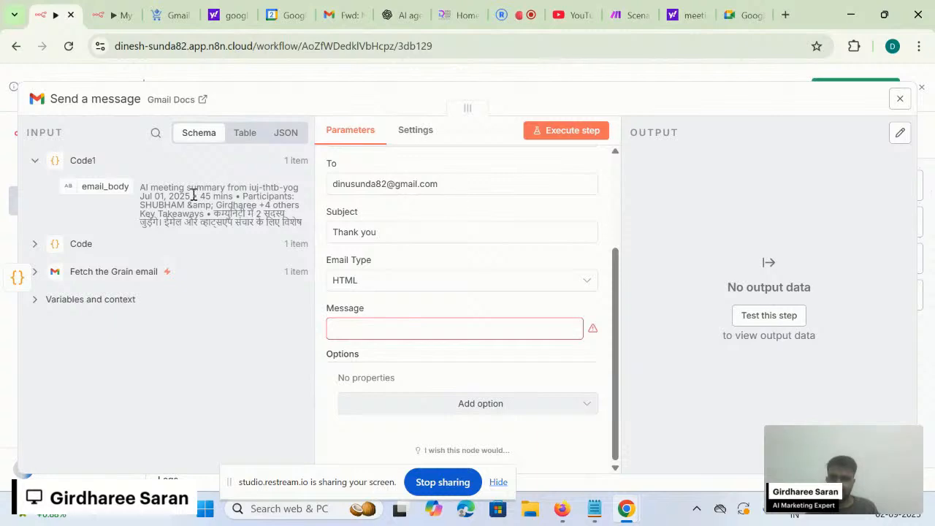
click(202, 244)
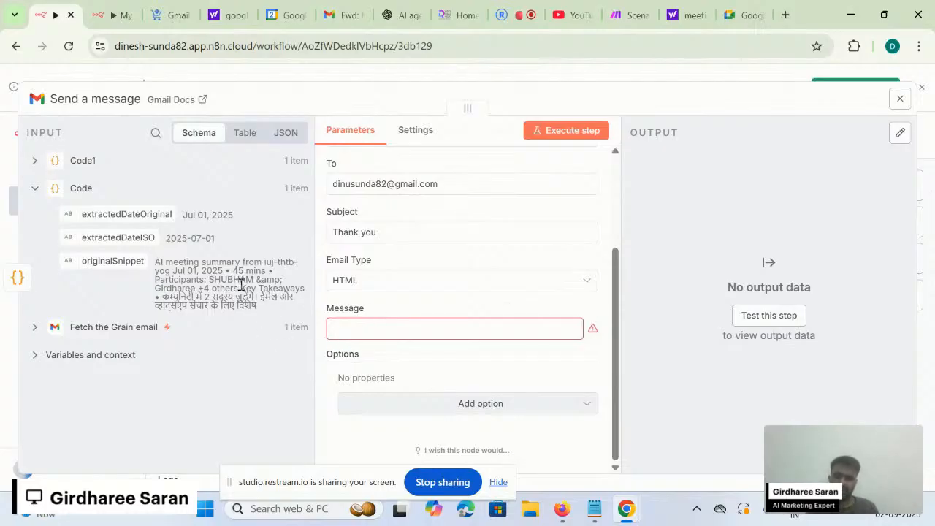
click(354, 16)
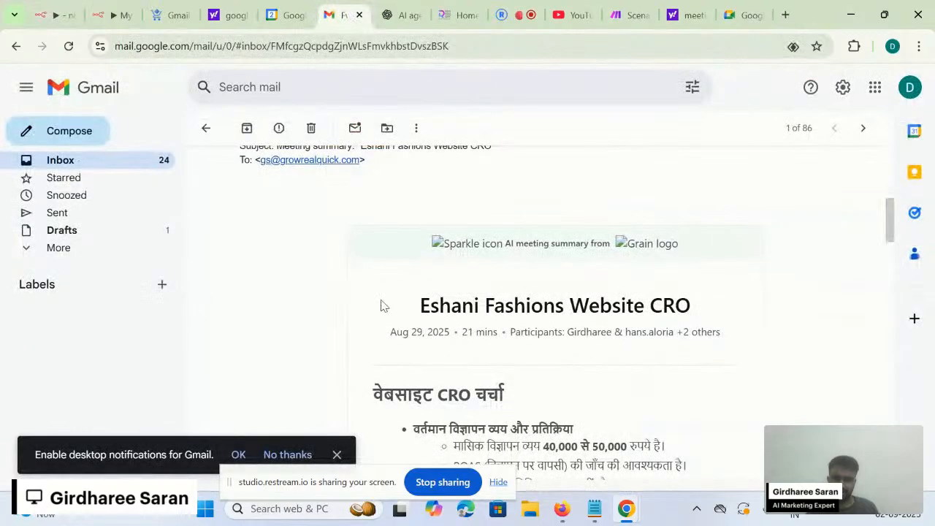
scroll(383, 306, down, 1)
scroll(411, 380, down, 3)
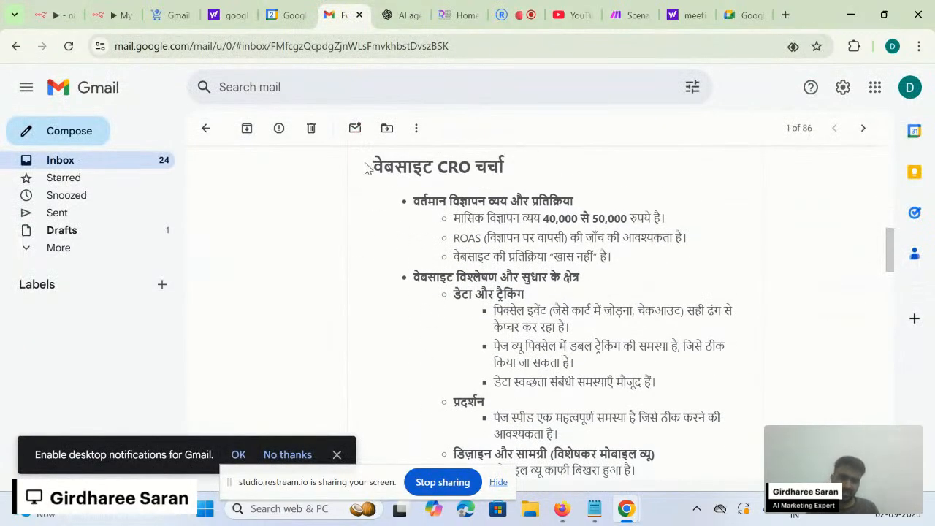
drag(365, 168, 655, 382)
scroll(457, 403, down, 2)
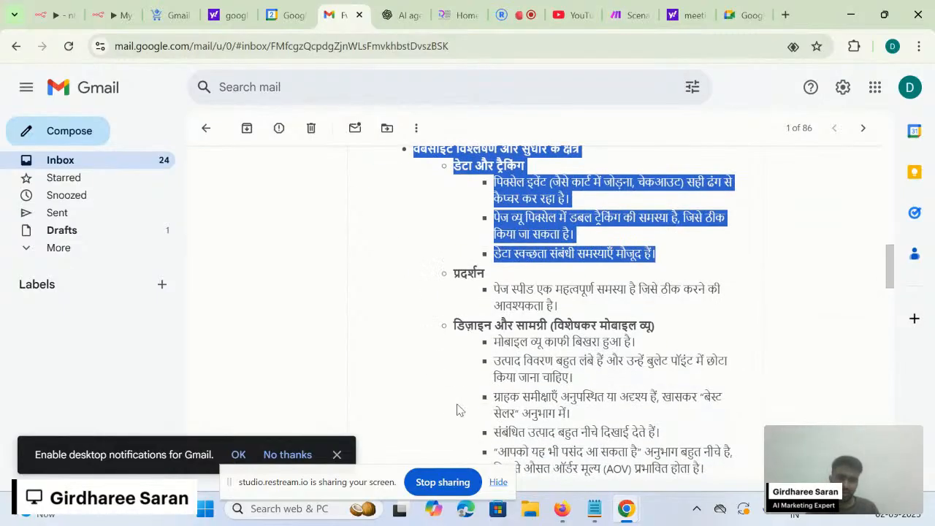
click(552, 360)
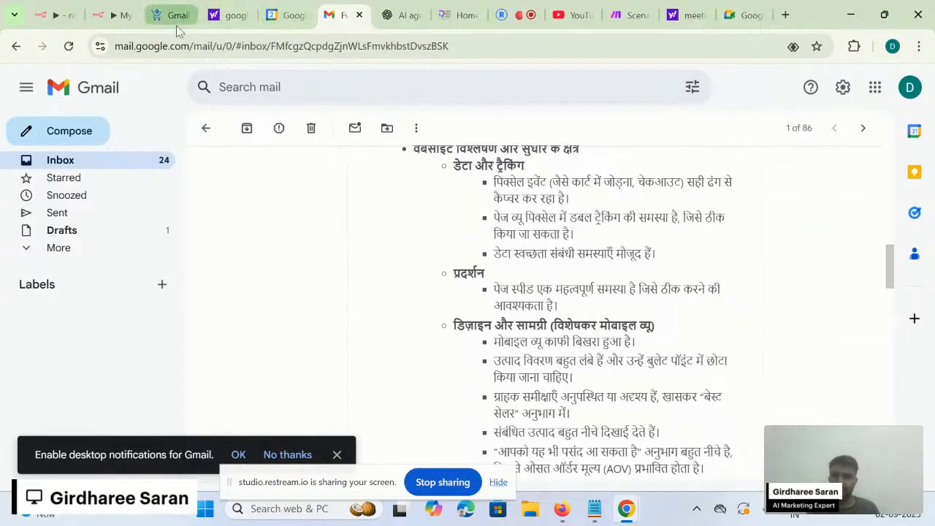
click(56, 9)
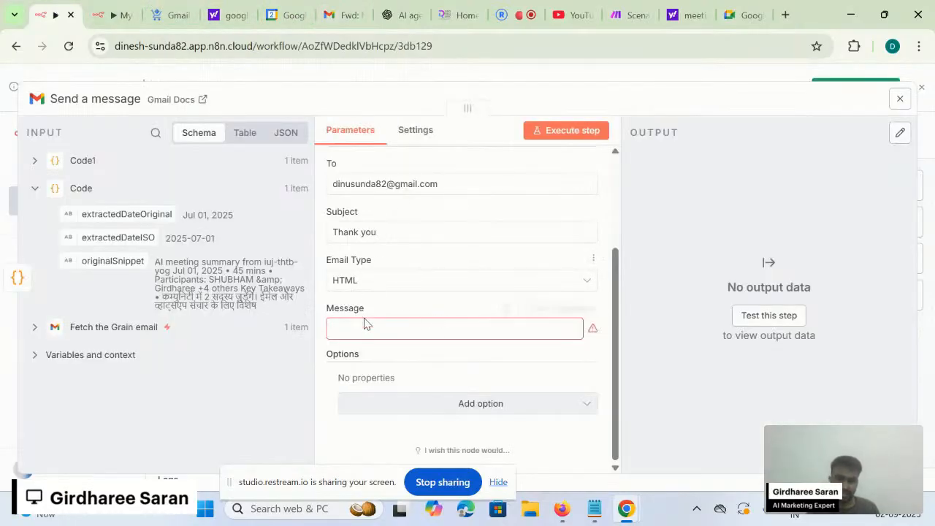
- Set the Message to {{ $json.email_body }} from the input JSON, then close the node
double_click(399, 355)
click(406, 327)
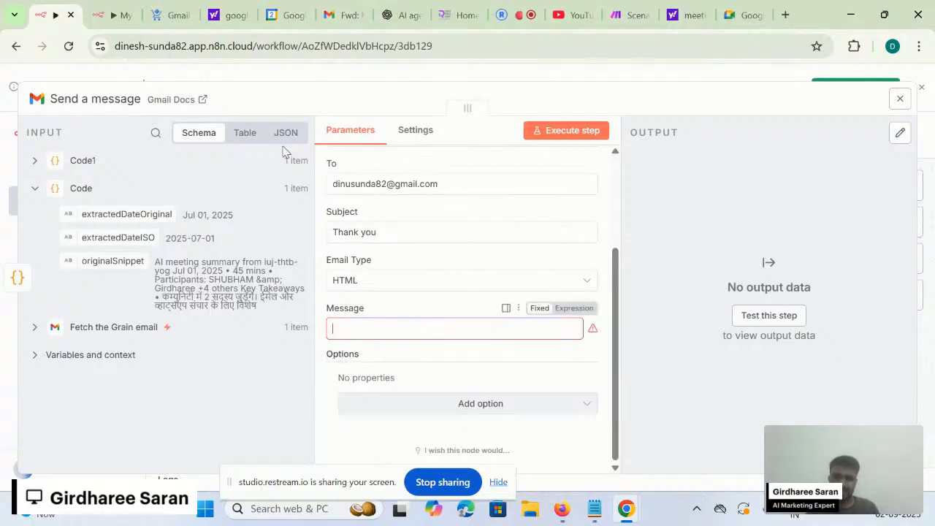
click(283, 133)
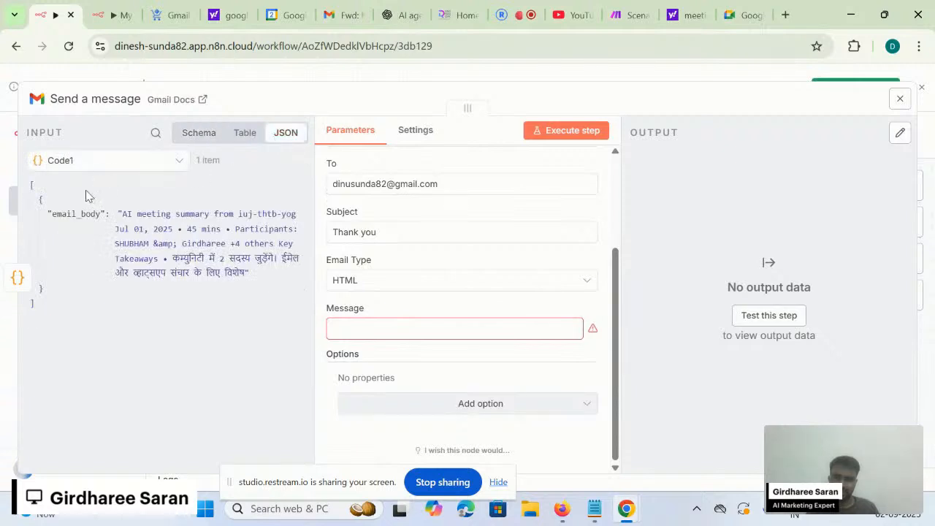
drag(66, 214, 372, 335)
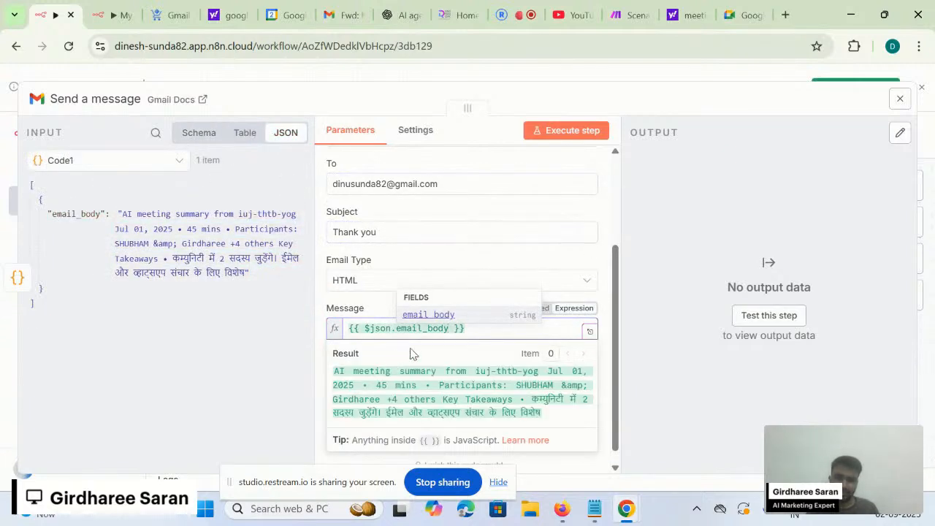
click(453, 305)
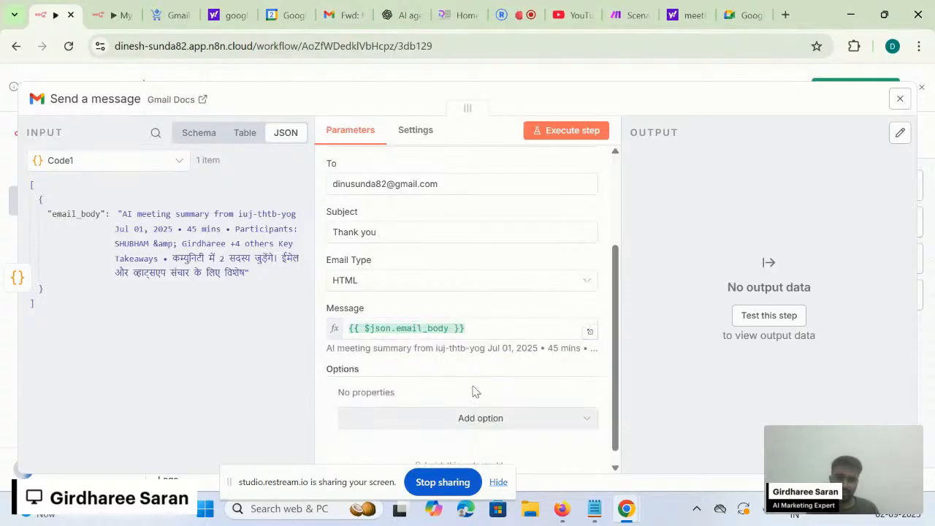
scroll(471, 395, down, 1)
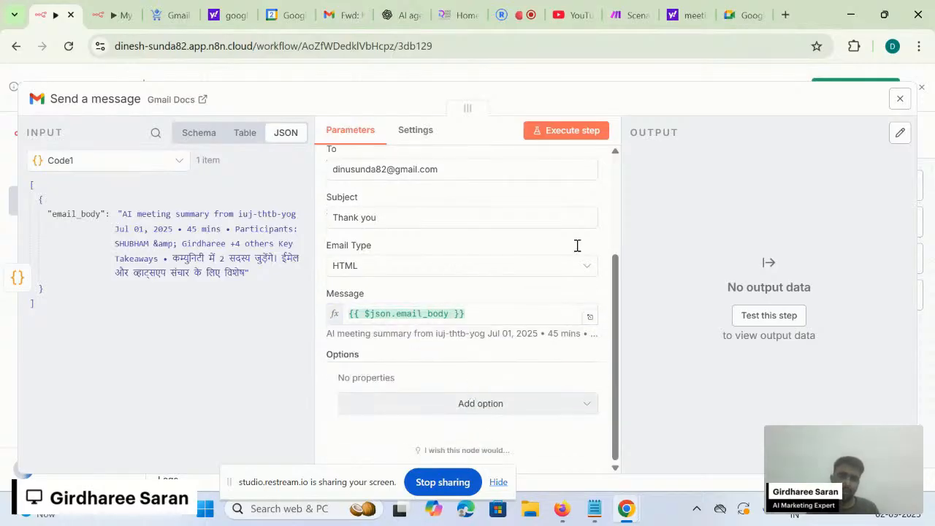
mouse_move(597, 201)
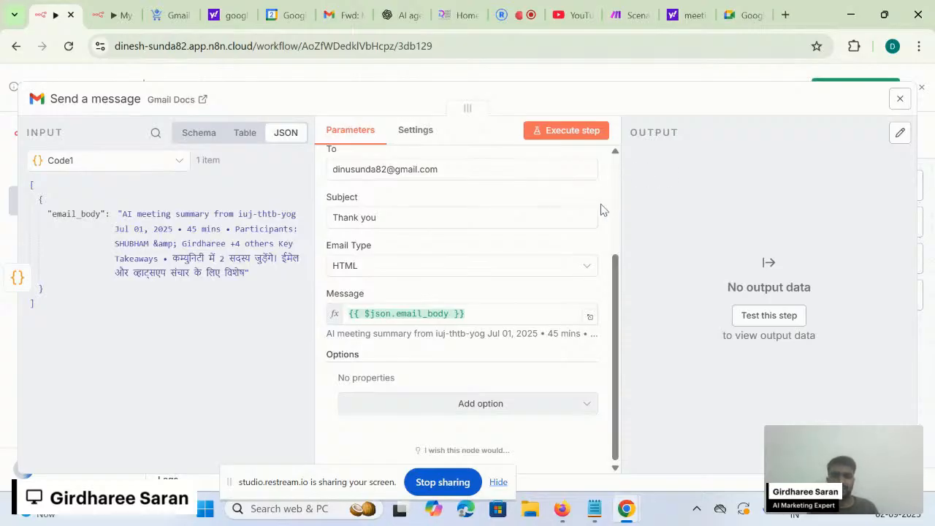
click(716, 77)
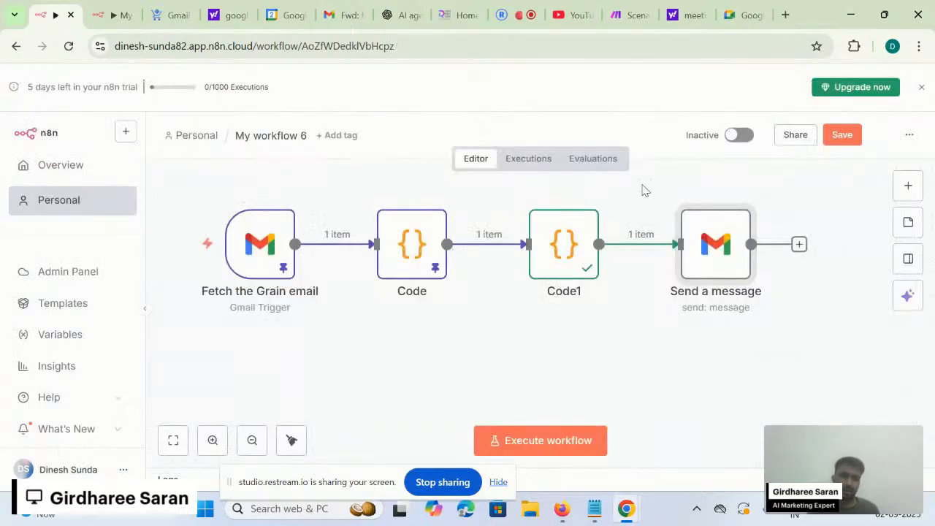
- Nudge the Send a message node into place and review its settings
mouse_move(716, 259)
mouse_down()
mouse_move(727, 261)
mouse_move(705, 252)
mouse_up()
double_click(706, 252)
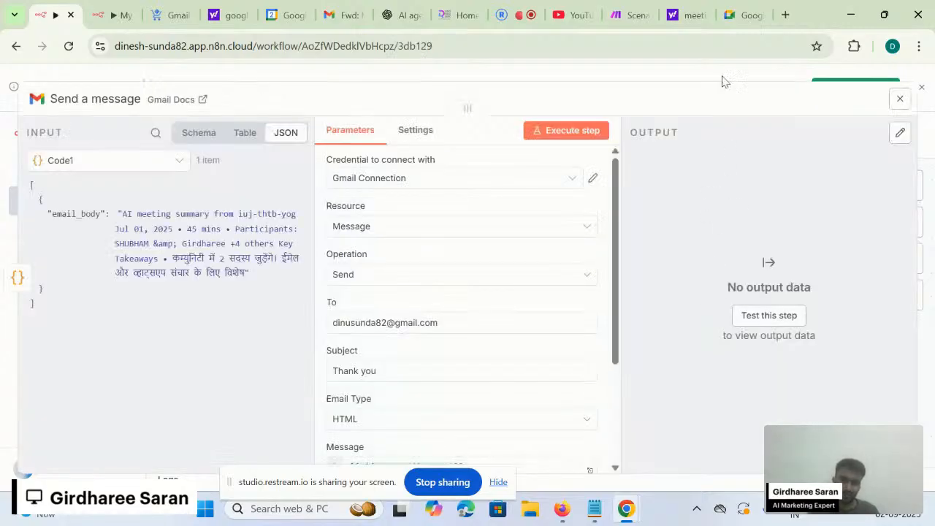
click(673, 77)
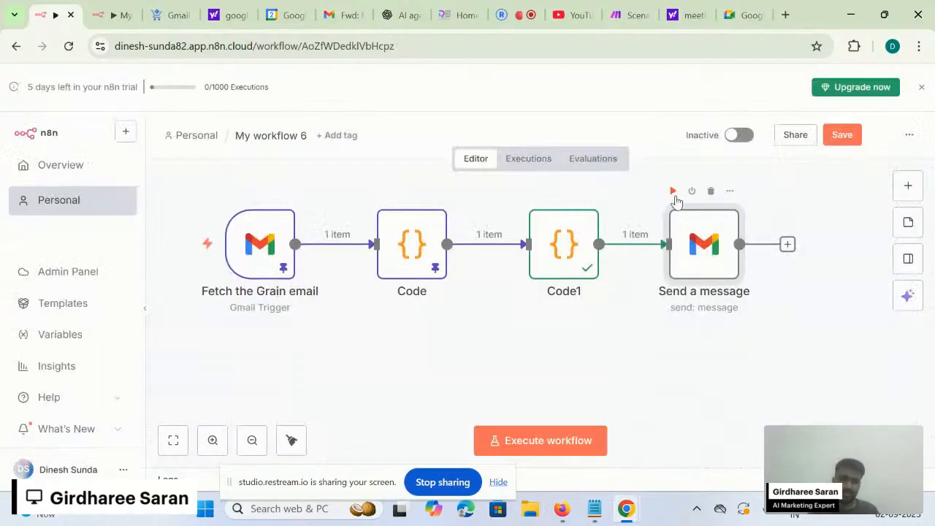
- Run only the Send a message step and confirm its output shows the message id and labels
click(672, 192)
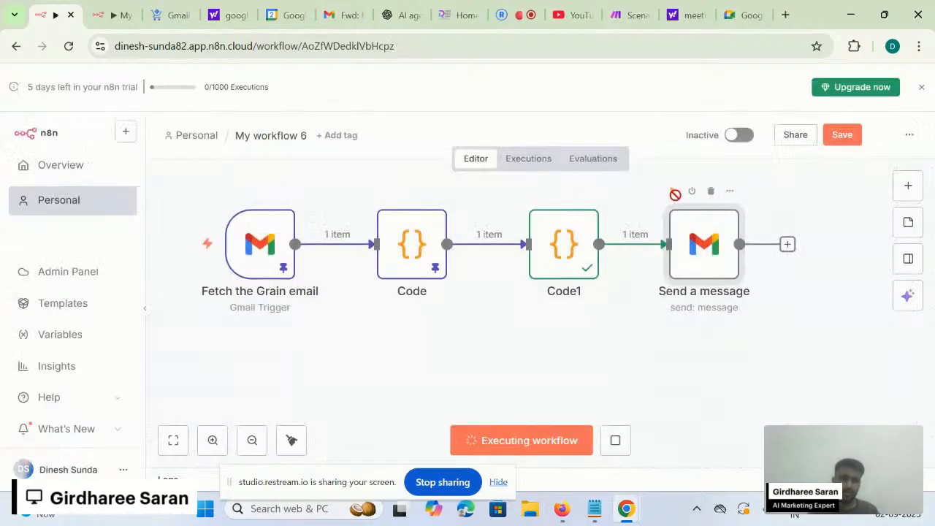
double_click(714, 264)
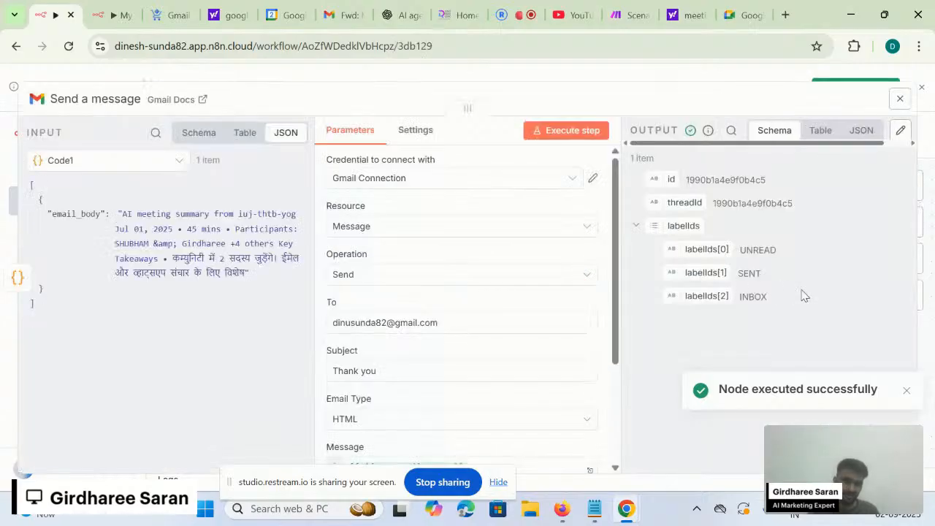
drag(694, 173, 765, 303)
click(770, 316)
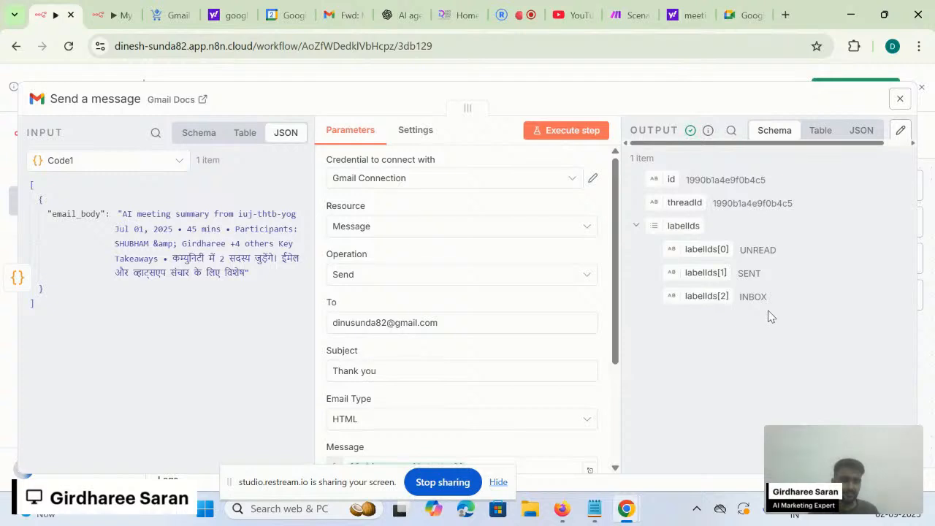
click(719, 81)
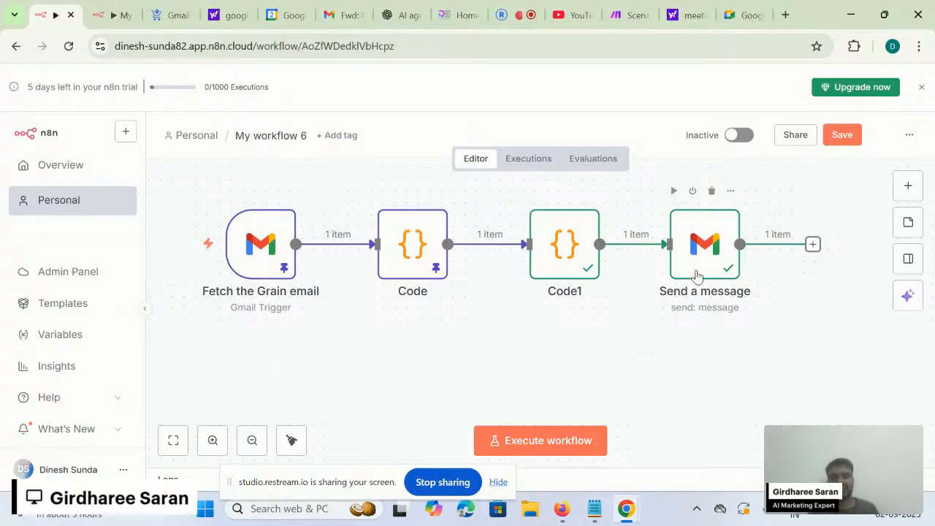
scroll(719, 252, down, 1)
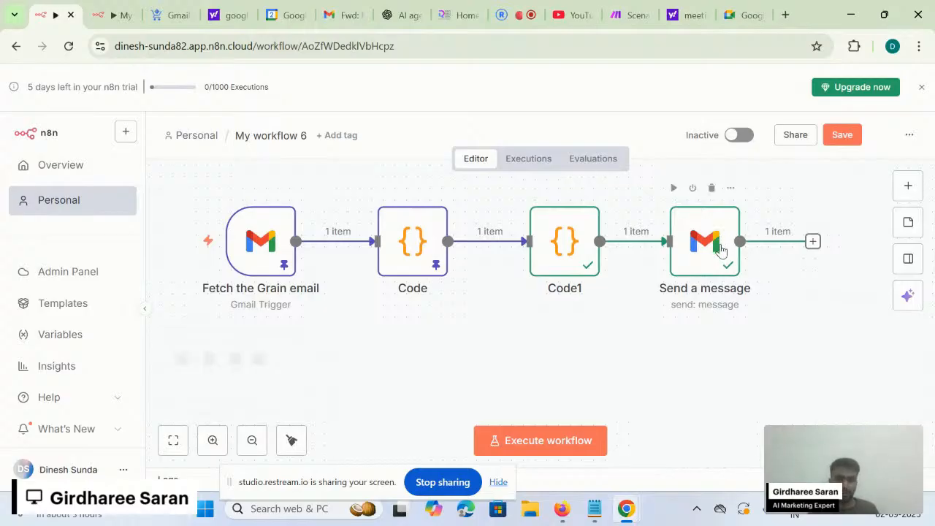
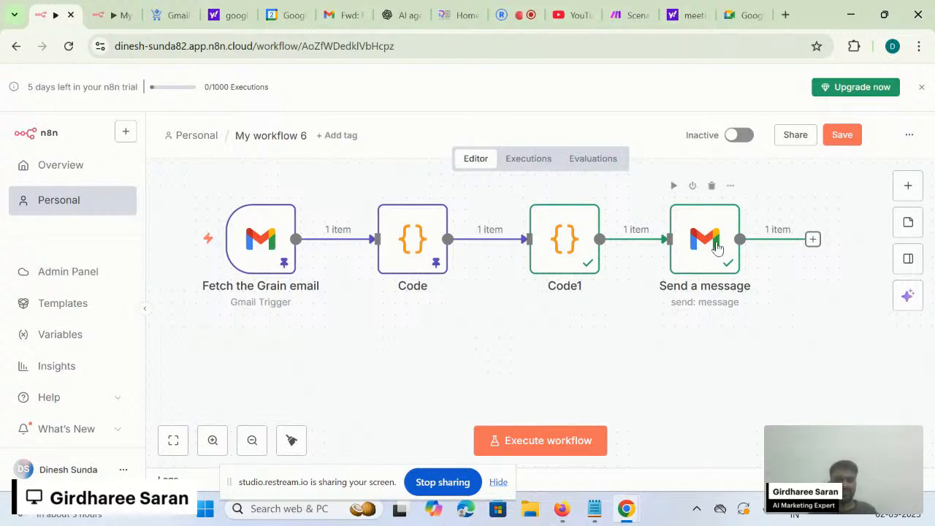
- Move the Send a message node lower and right of Code1, keeping its connection intact
drag(716, 248, 760, 321)
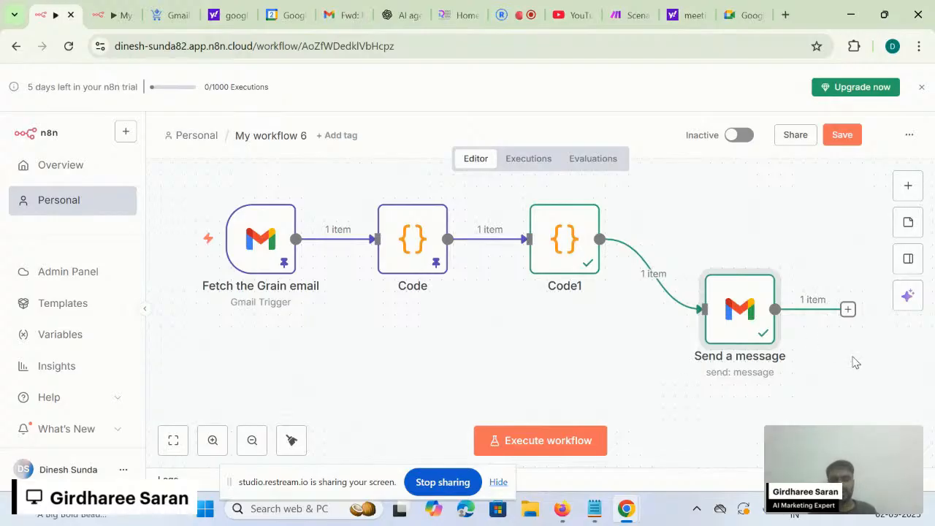
scroll(847, 361, down, 1)
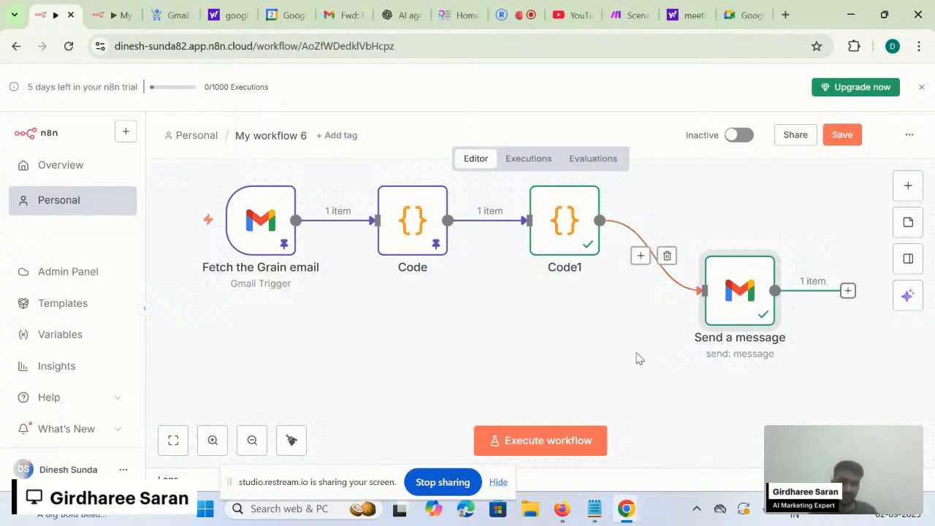
scroll(672, 346, down, 1)
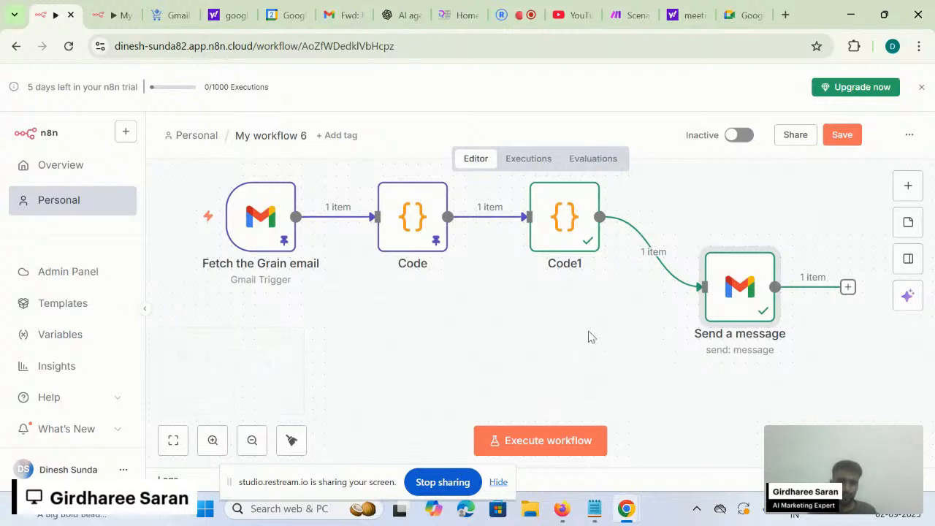
scroll(589, 336, up, 1)
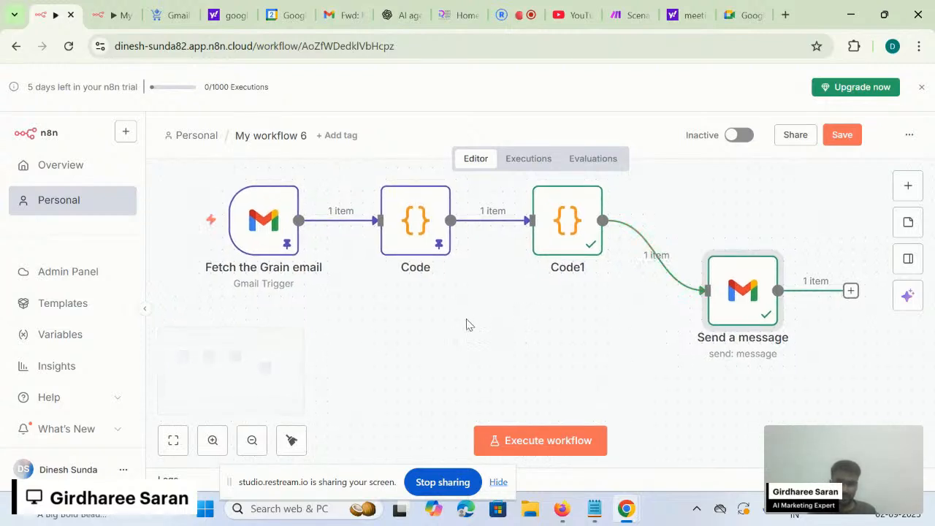
- Keep Gmail account 3 as the Fetch the Grain email credential and review its polling parameters
double_click(253, 223)
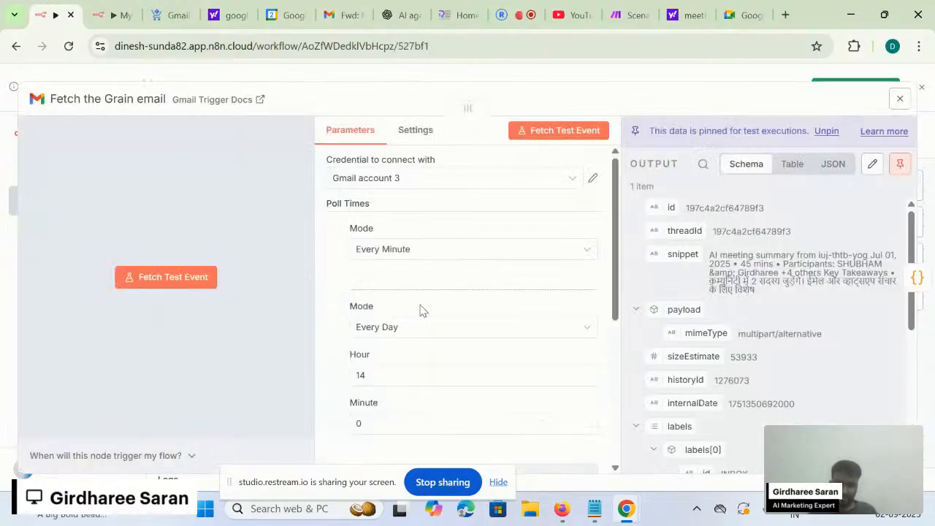
click(568, 185)
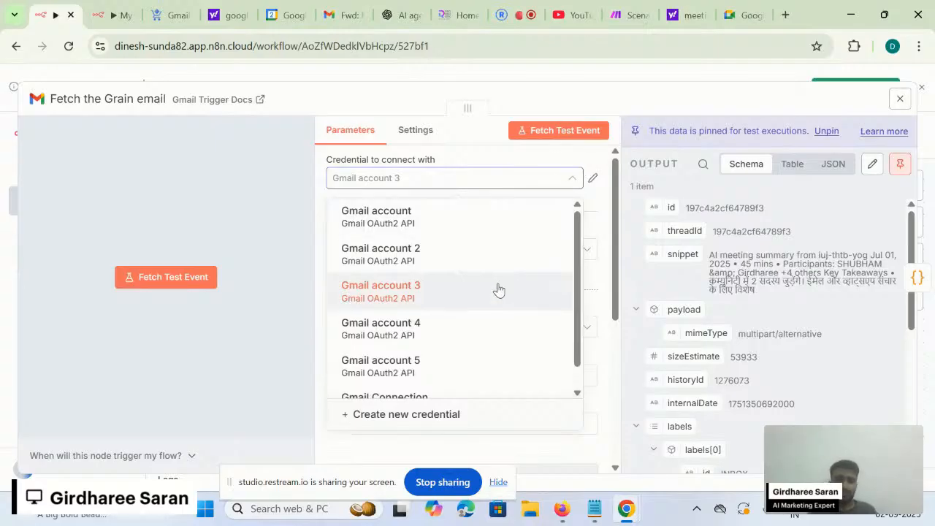
click(480, 300)
click(466, 195)
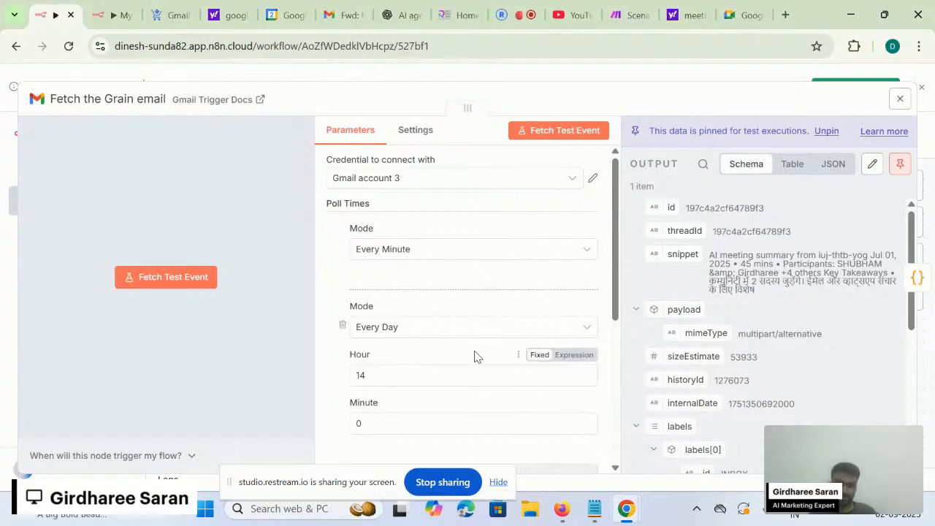
scroll(475, 356, down, 1)
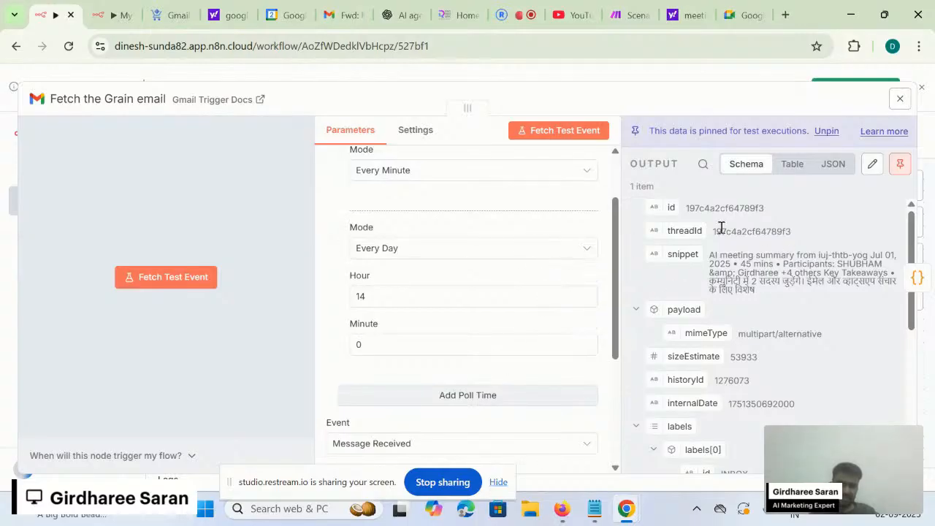
scroll(409, 375, down, 1)
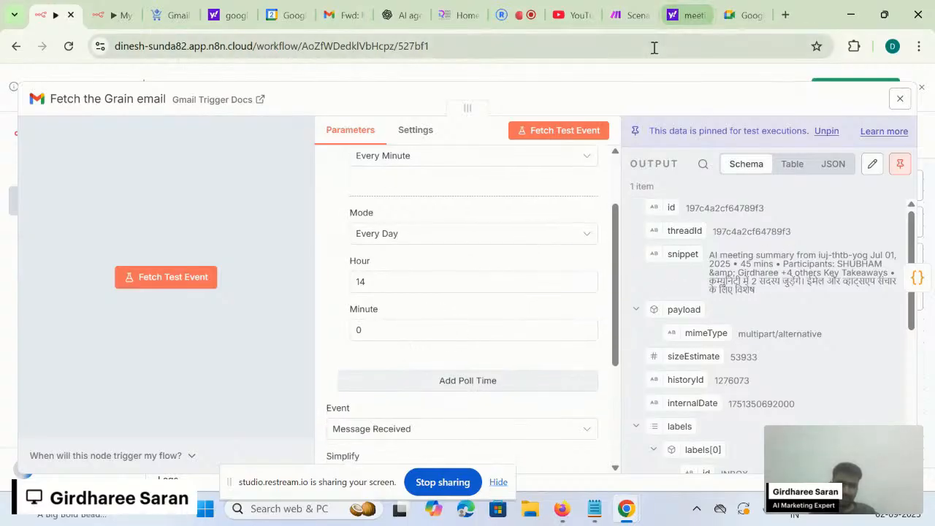
- Close the trigger panel, save My workflow 6, and switch to the Restream studio tab
click(641, 80)
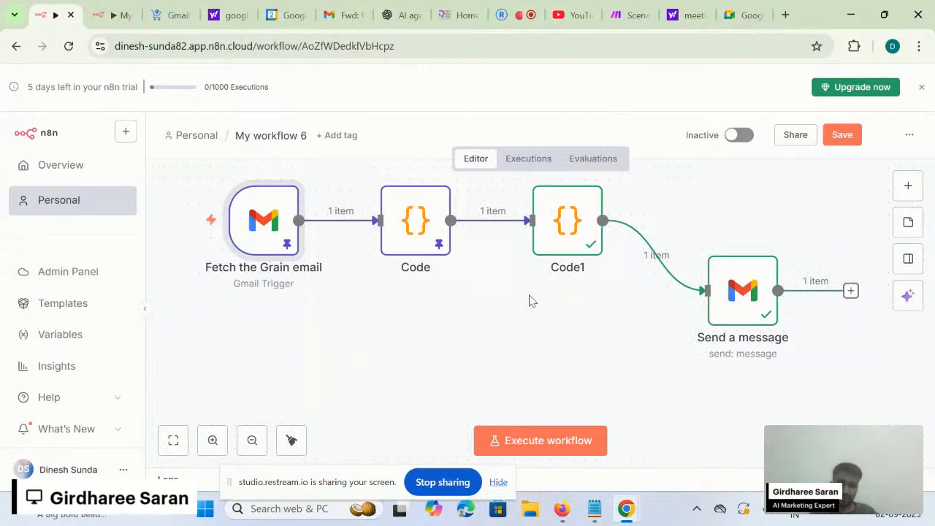
scroll(463, 330, left, 1)
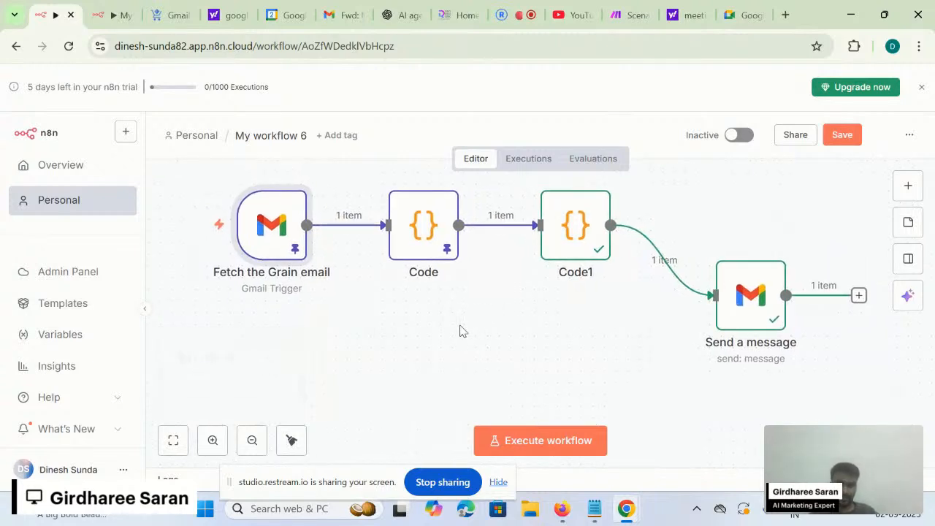
scroll(459, 331, up, 1)
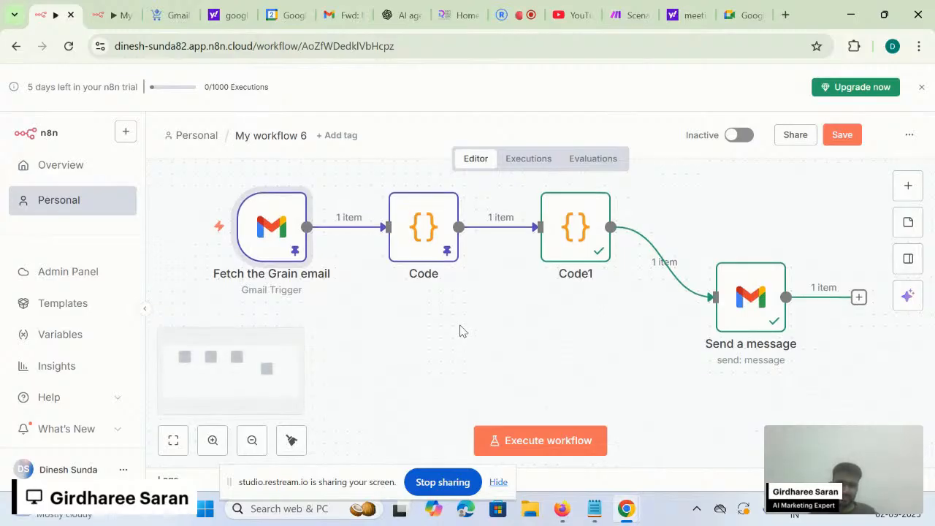
click(849, 137)
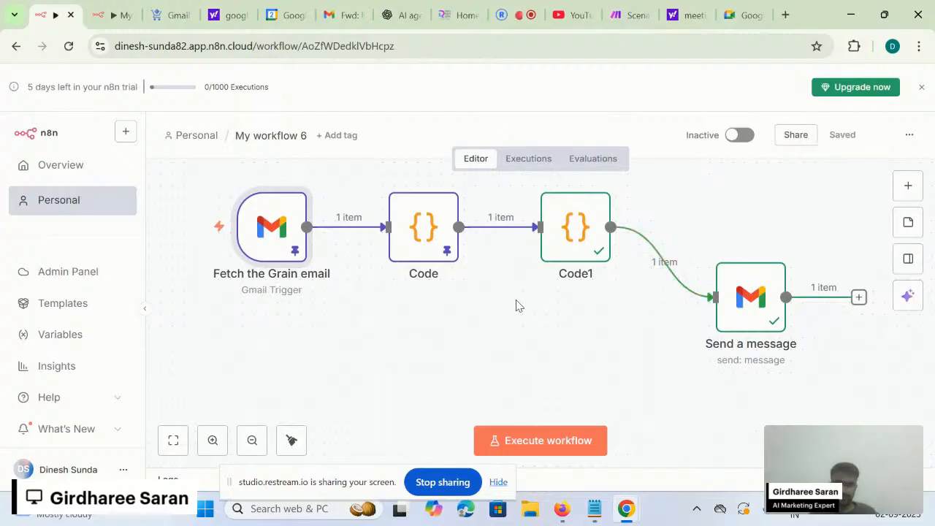
scroll(516, 306, down, 1)
scroll(516, 305, up, 1)
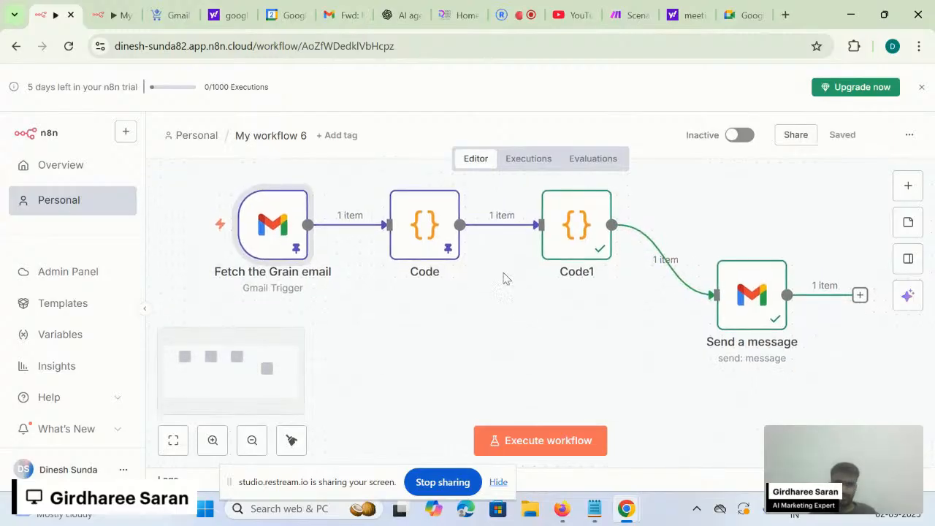
click(517, 8)
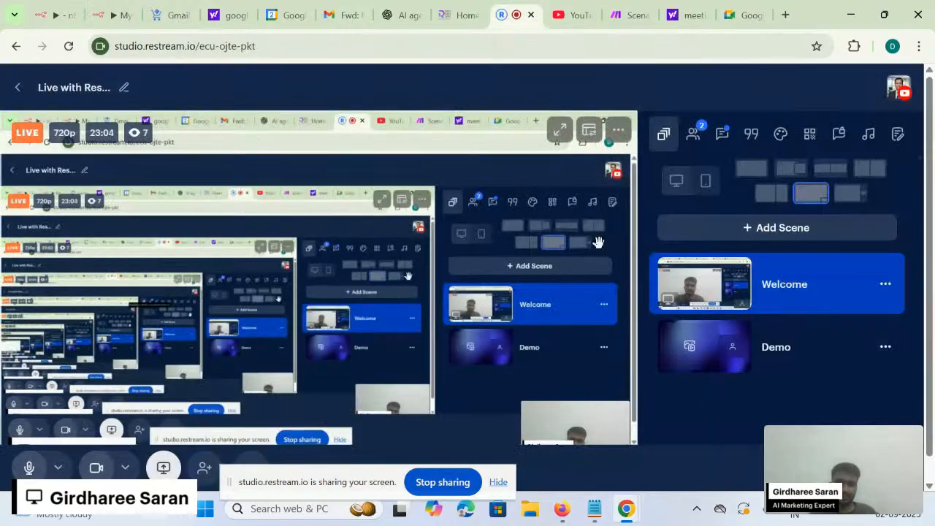